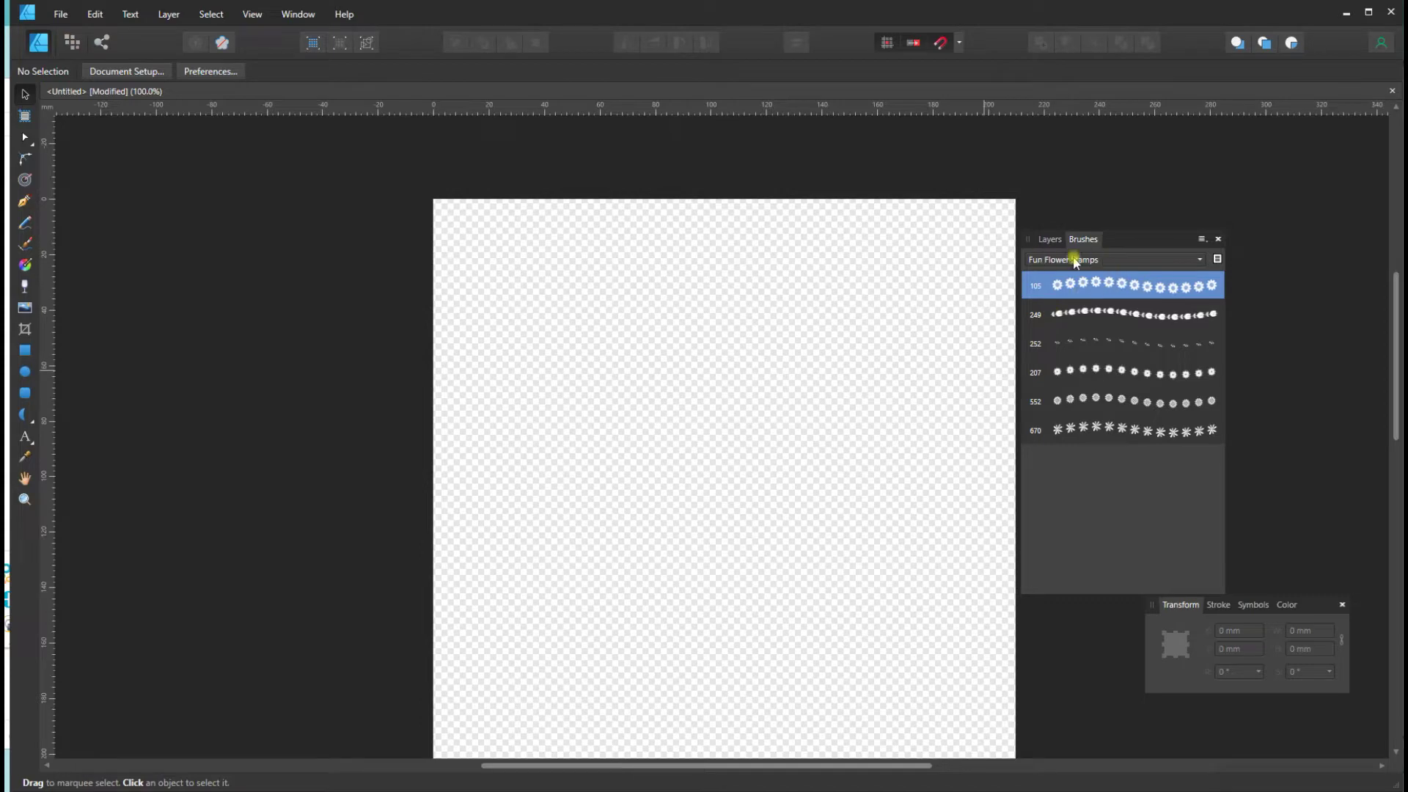
Step: Import the BorderGeometrics.afbrushes file from Downloads and show the BorderGeometrics brush category
left_click(1200, 240)
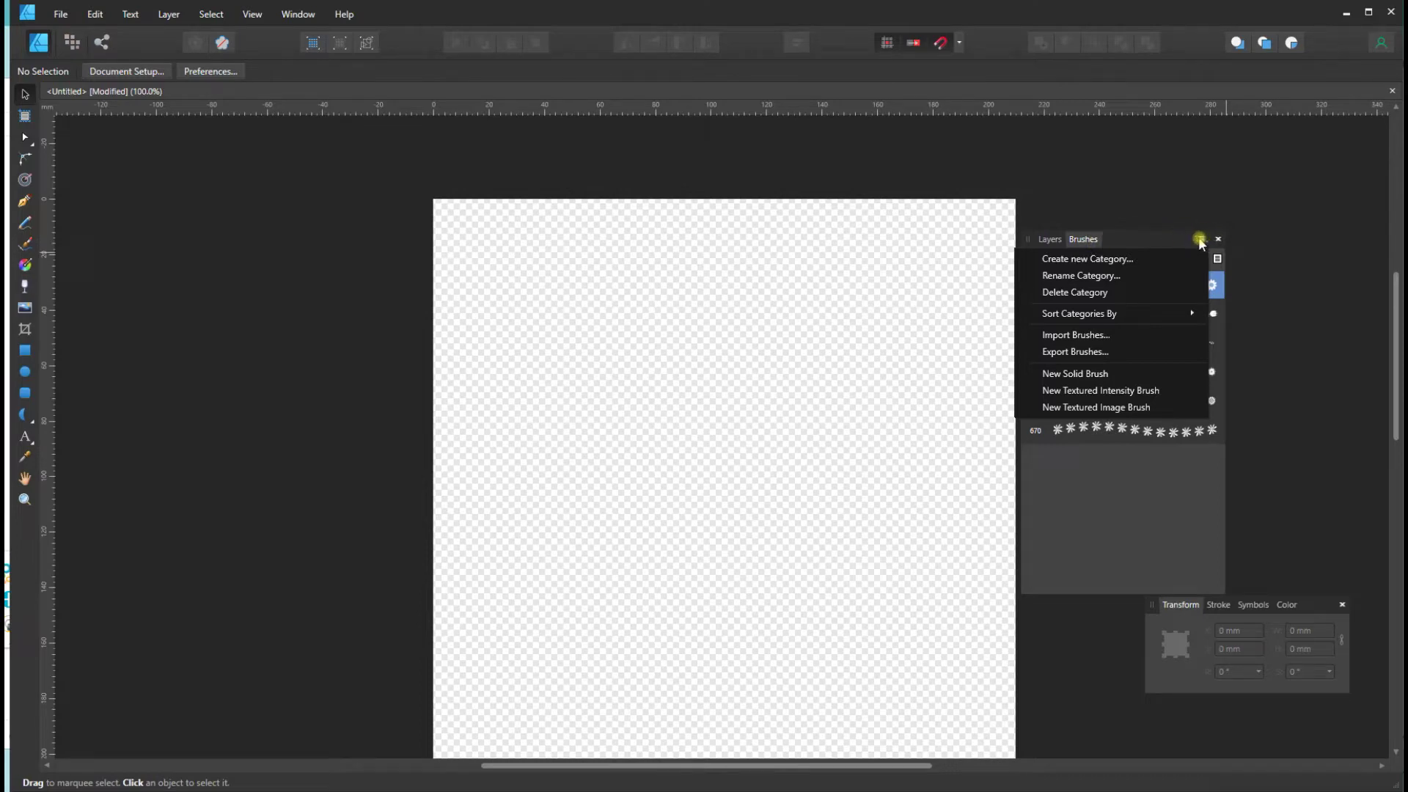
left_click(1068, 336)
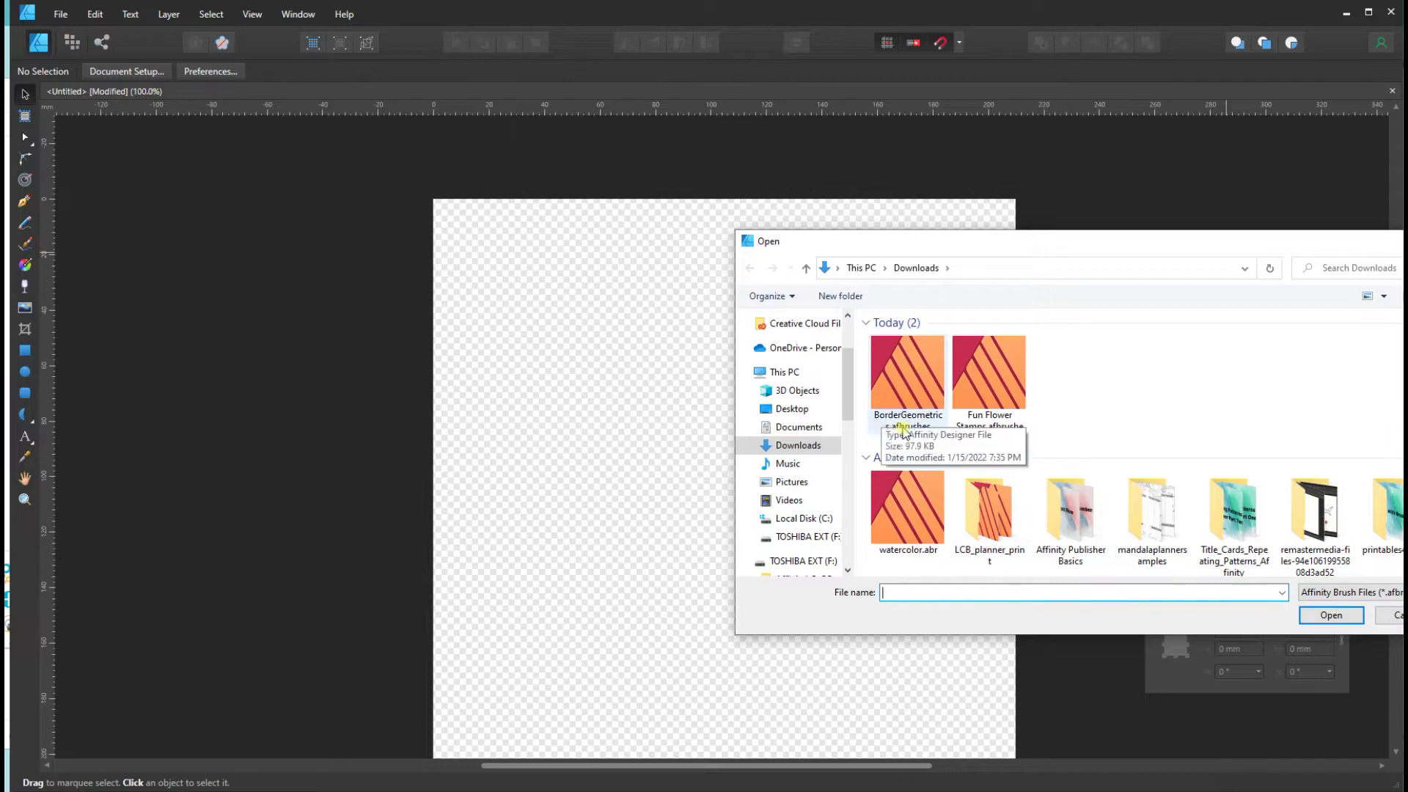
left_click(915, 374)
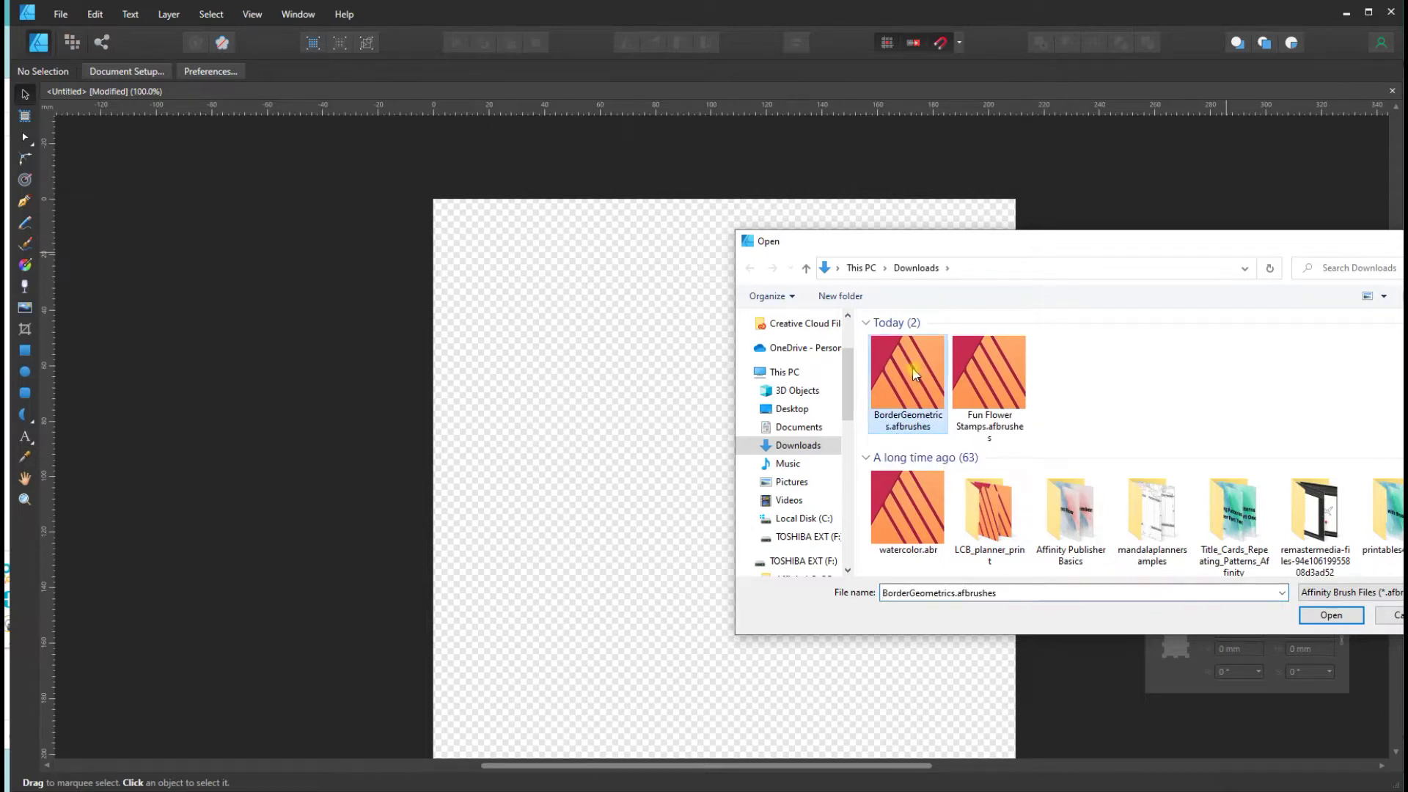
left_click(1329, 617)
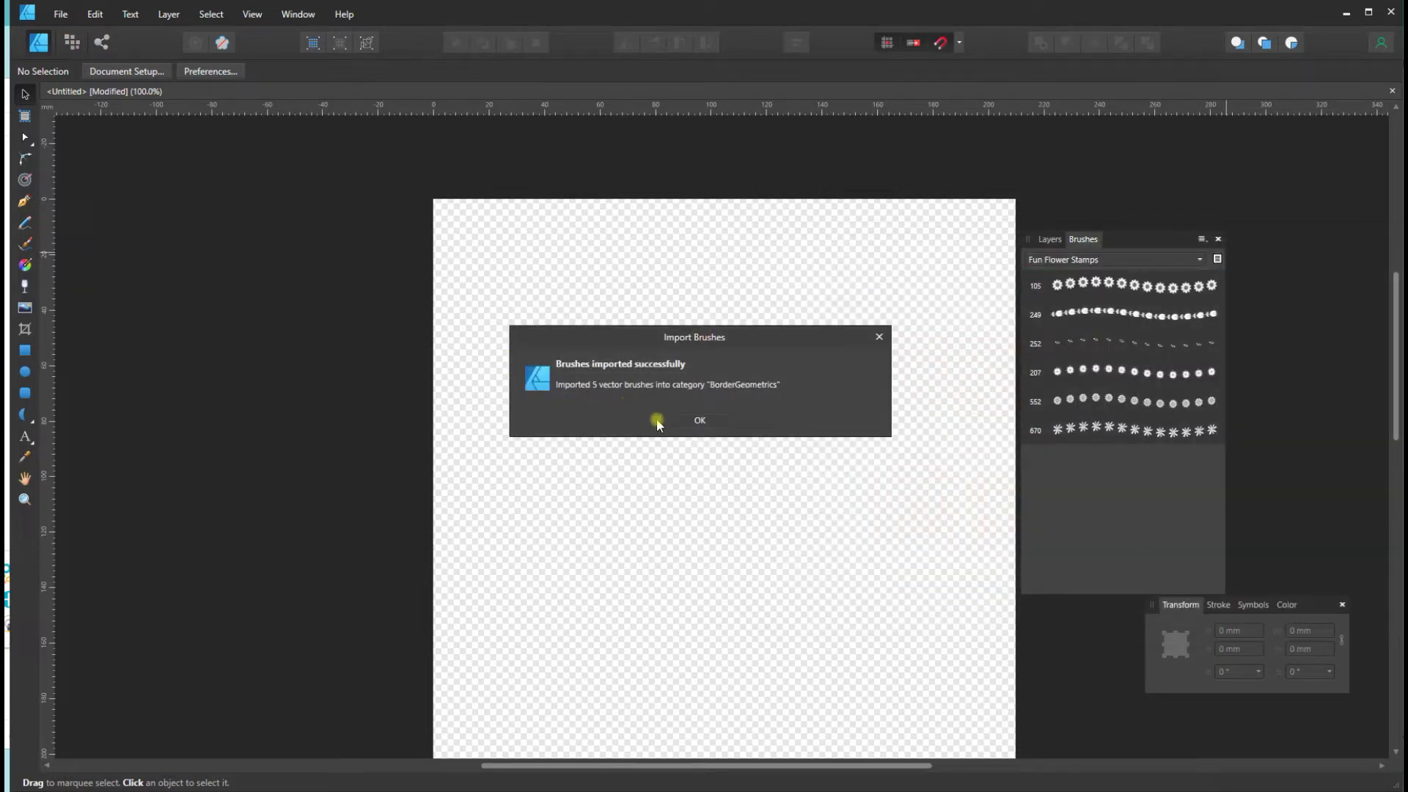
left_click(700, 421)
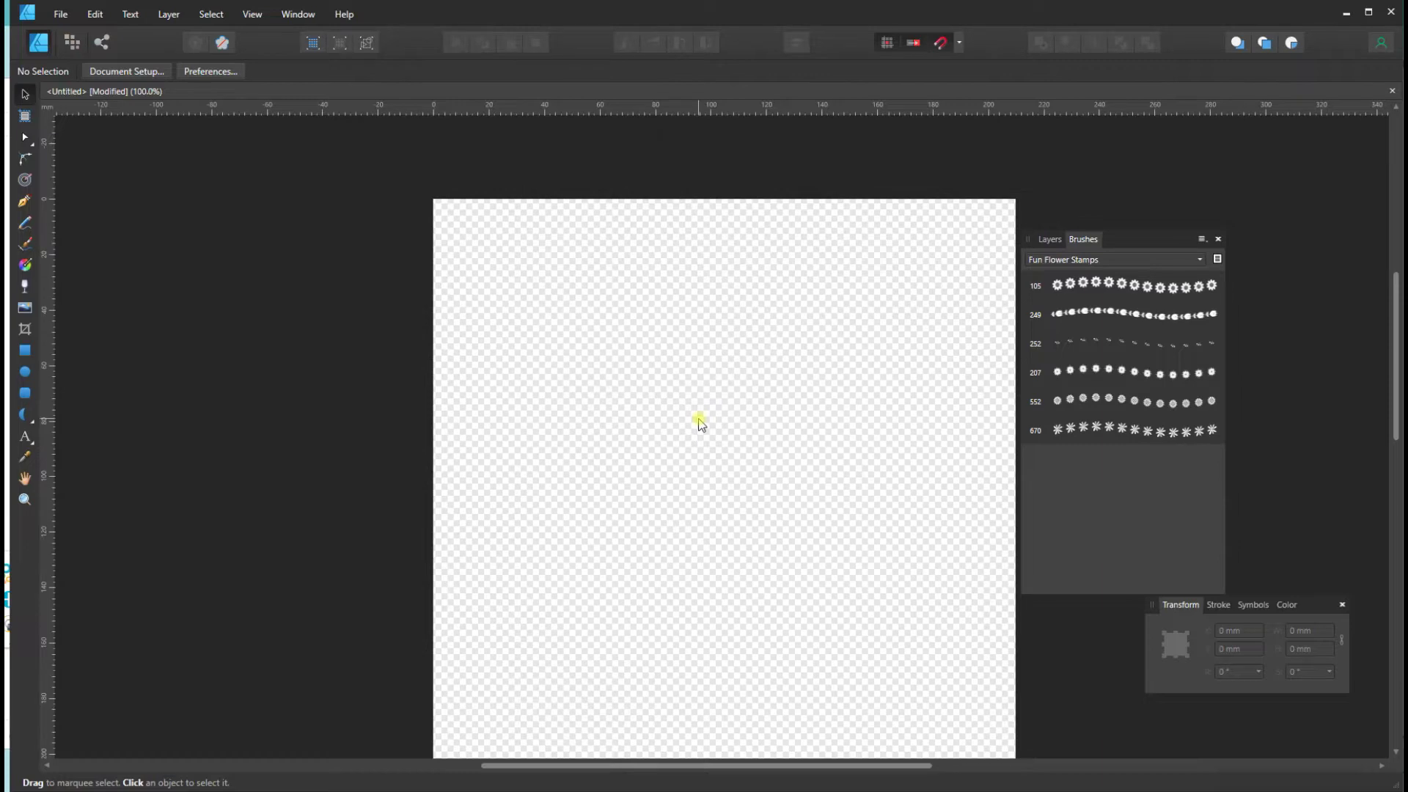
left_click(1115, 261)
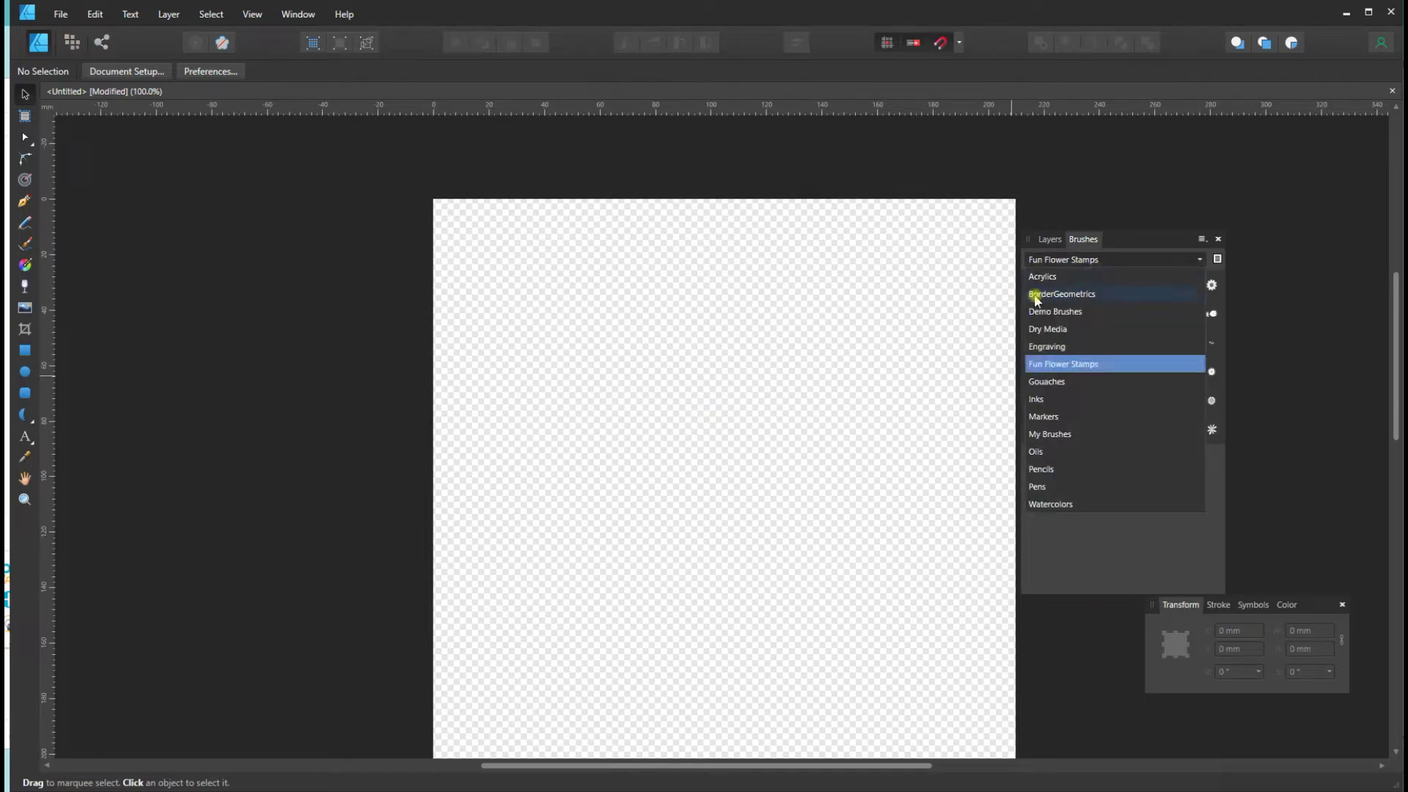
left_click(1064, 294)
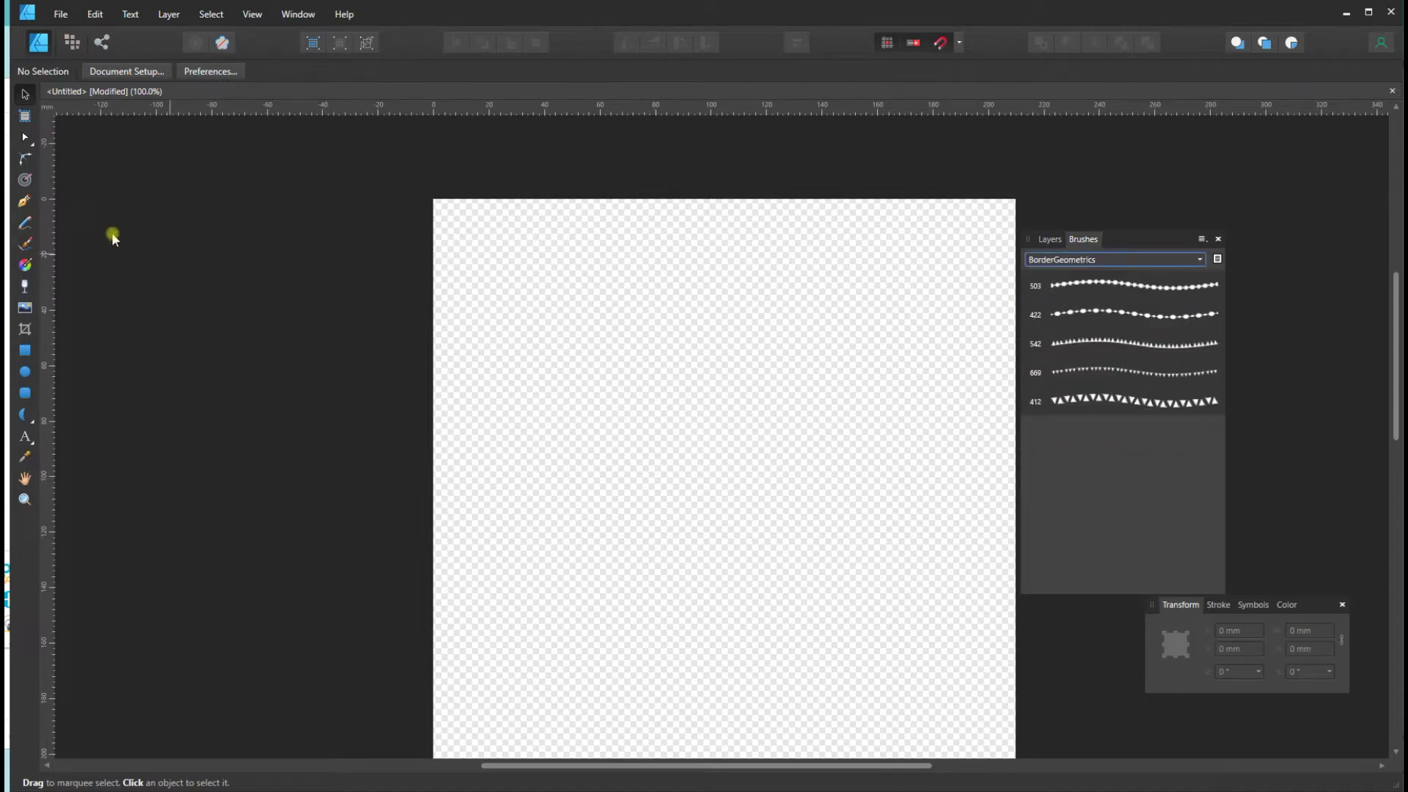
Step: Draw a straight horizontal line about 148 mm long near the top of the page with the Pen tool
left_click(24, 201)
left_click(492, 294)
left_click(903, 294)
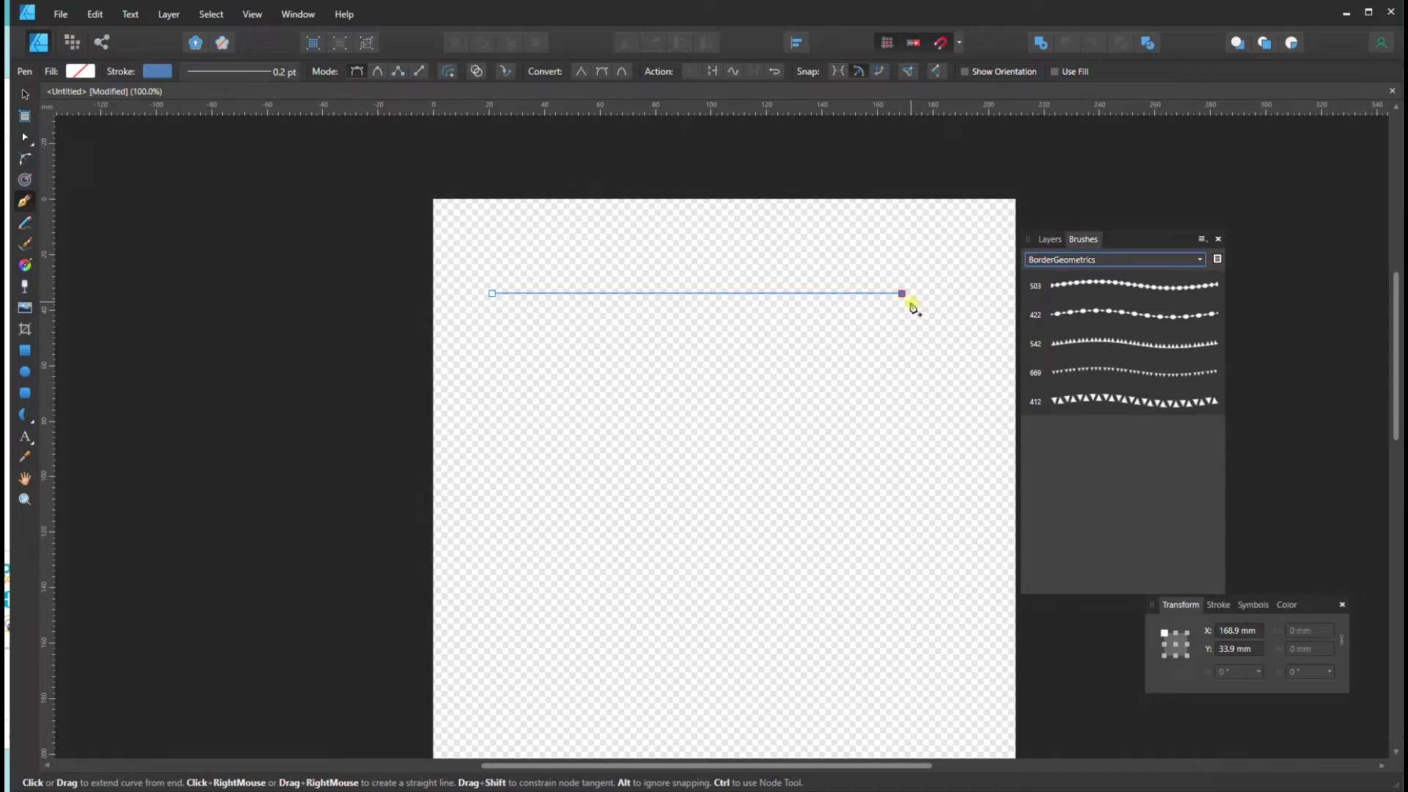
Step: Apply the five BorderGeometrics brushes to the line in turn, ending with the alternating triangles brush (412)
left_click(1112, 288)
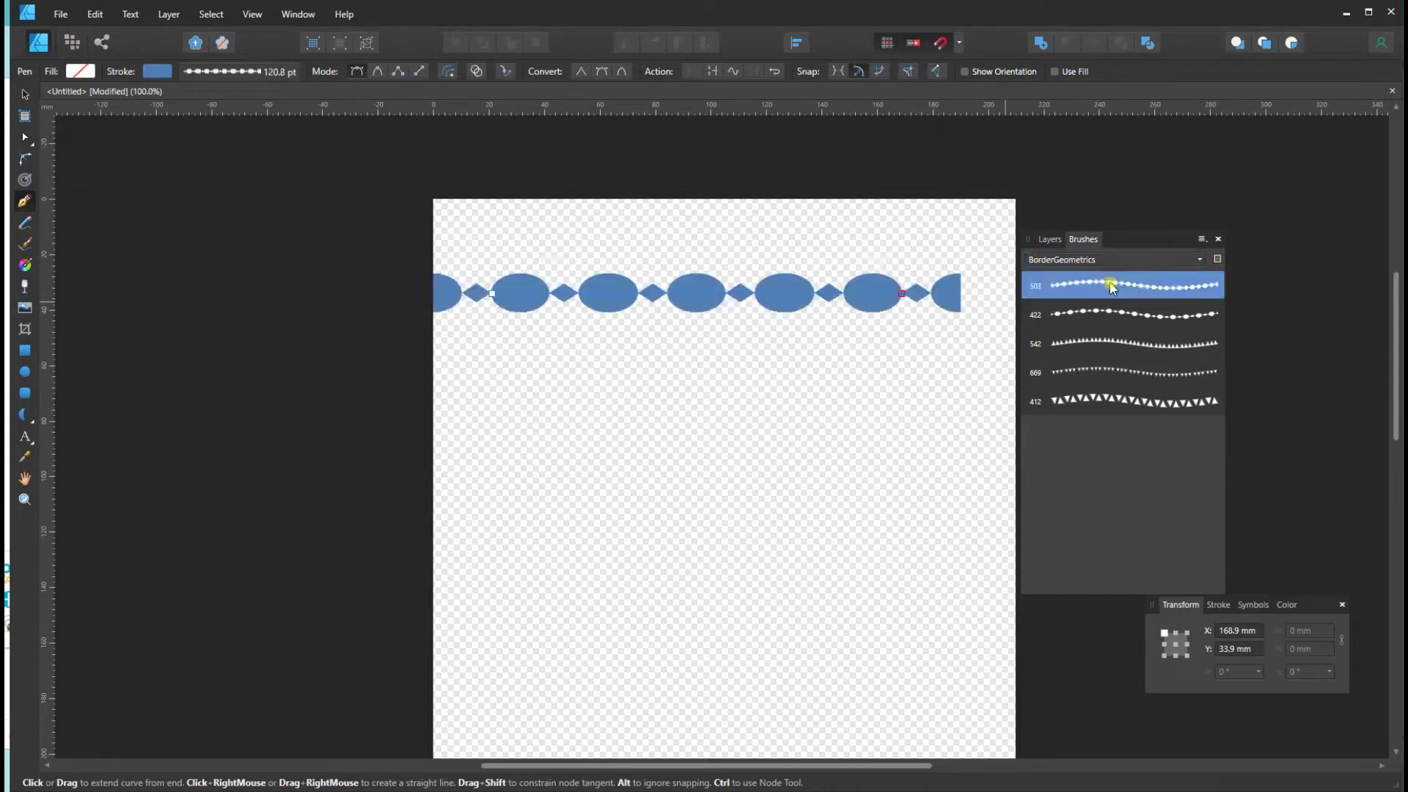
left_click(1083, 310)
left_click(1078, 345)
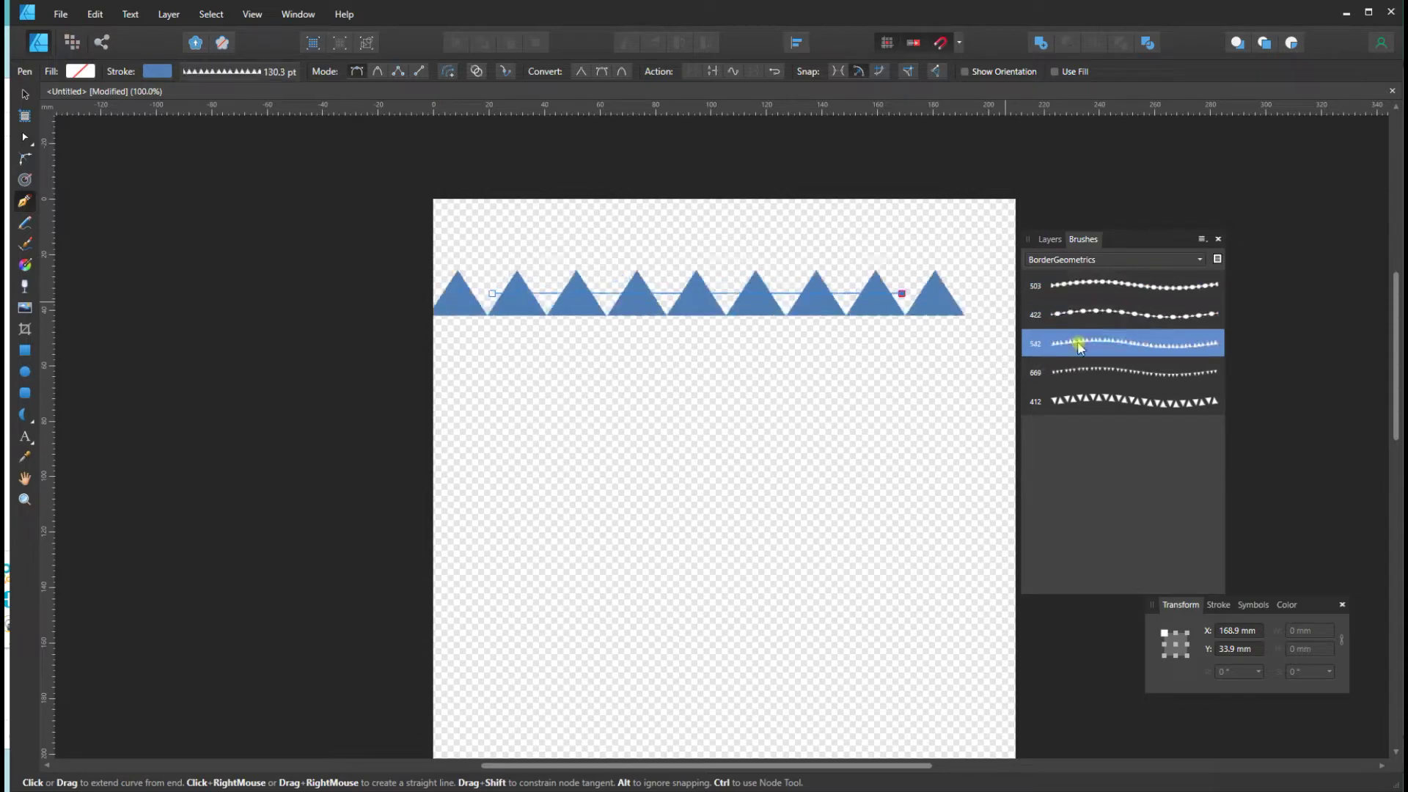
left_click(1073, 373)
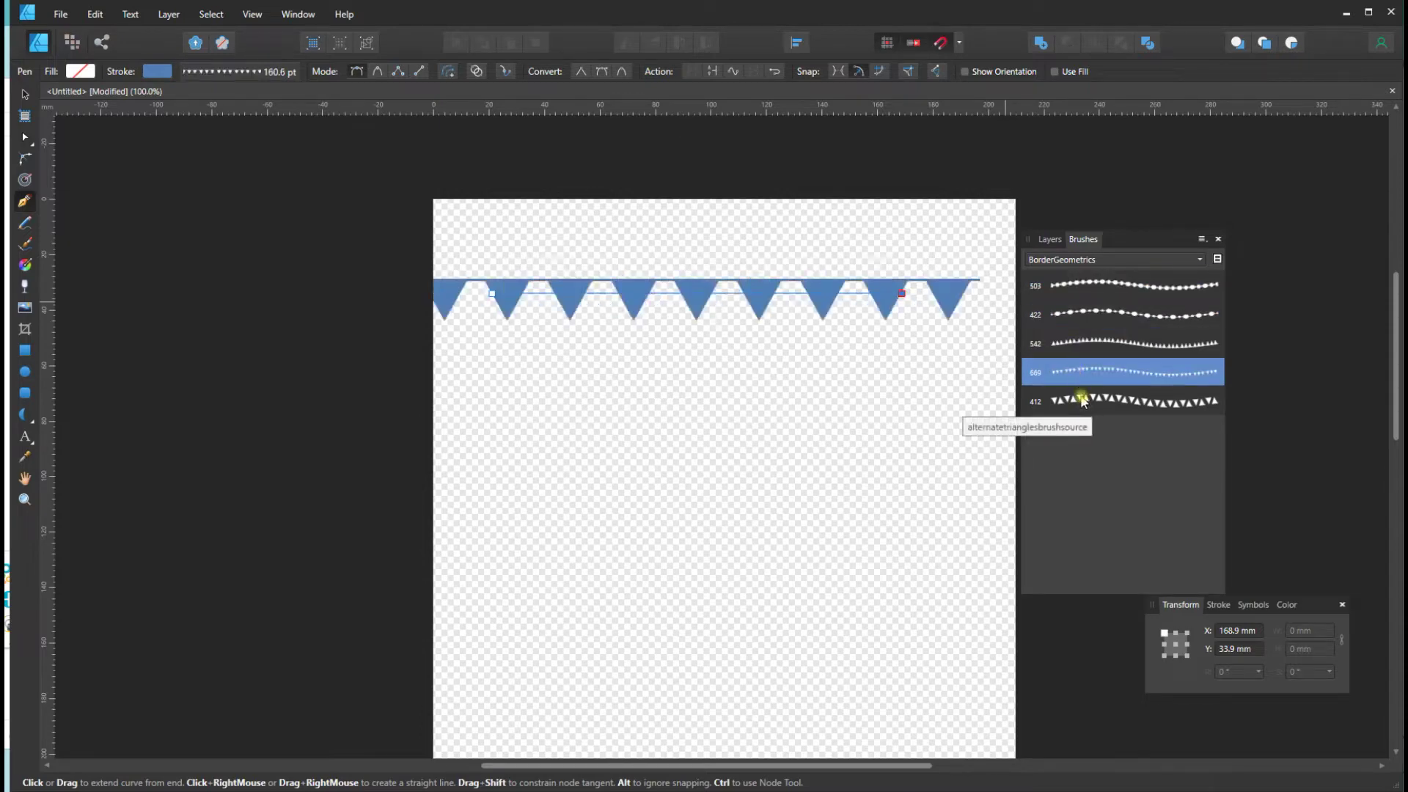
left_click(1083, 401)
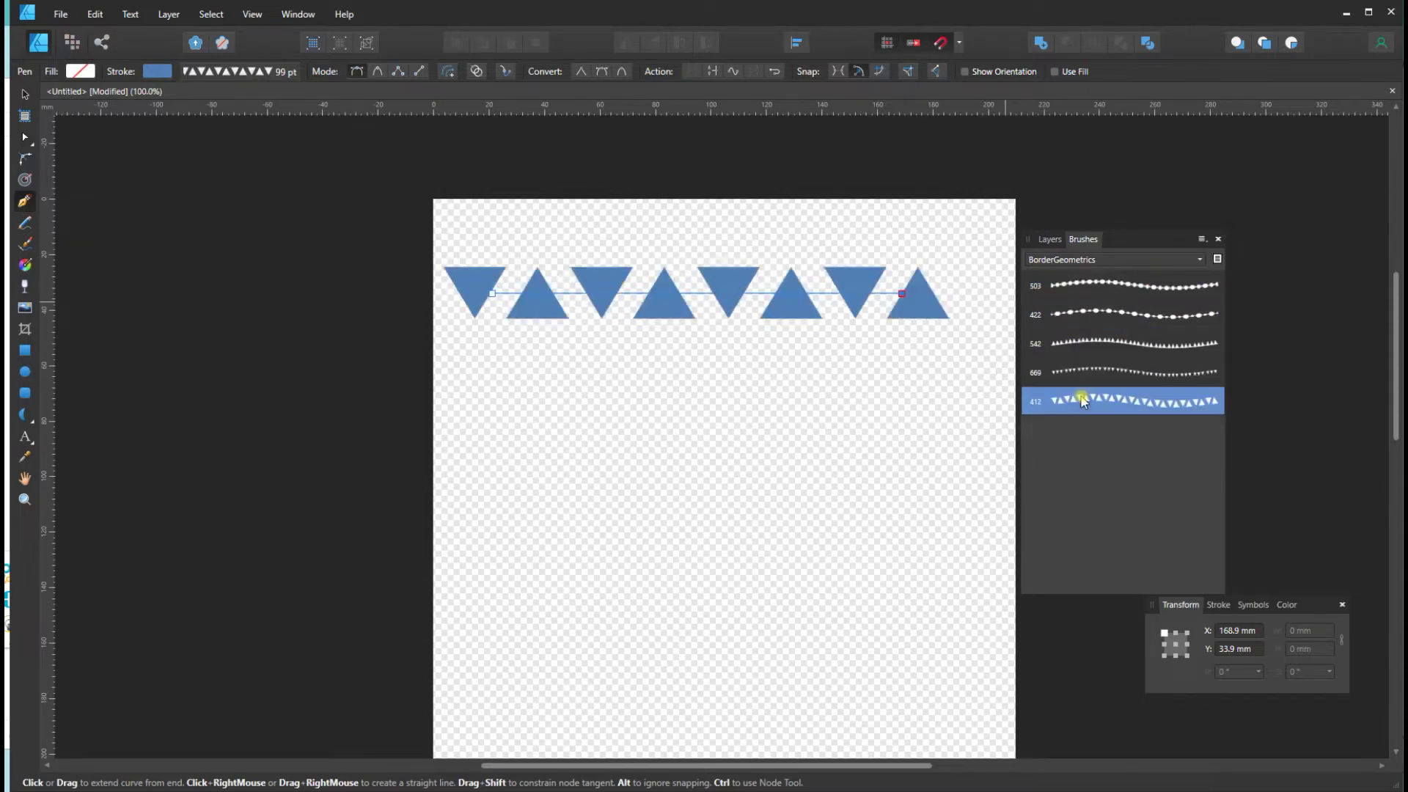
Step: Try several swatch colours on the line's stroke and settle on purple
left_click(154, 73)
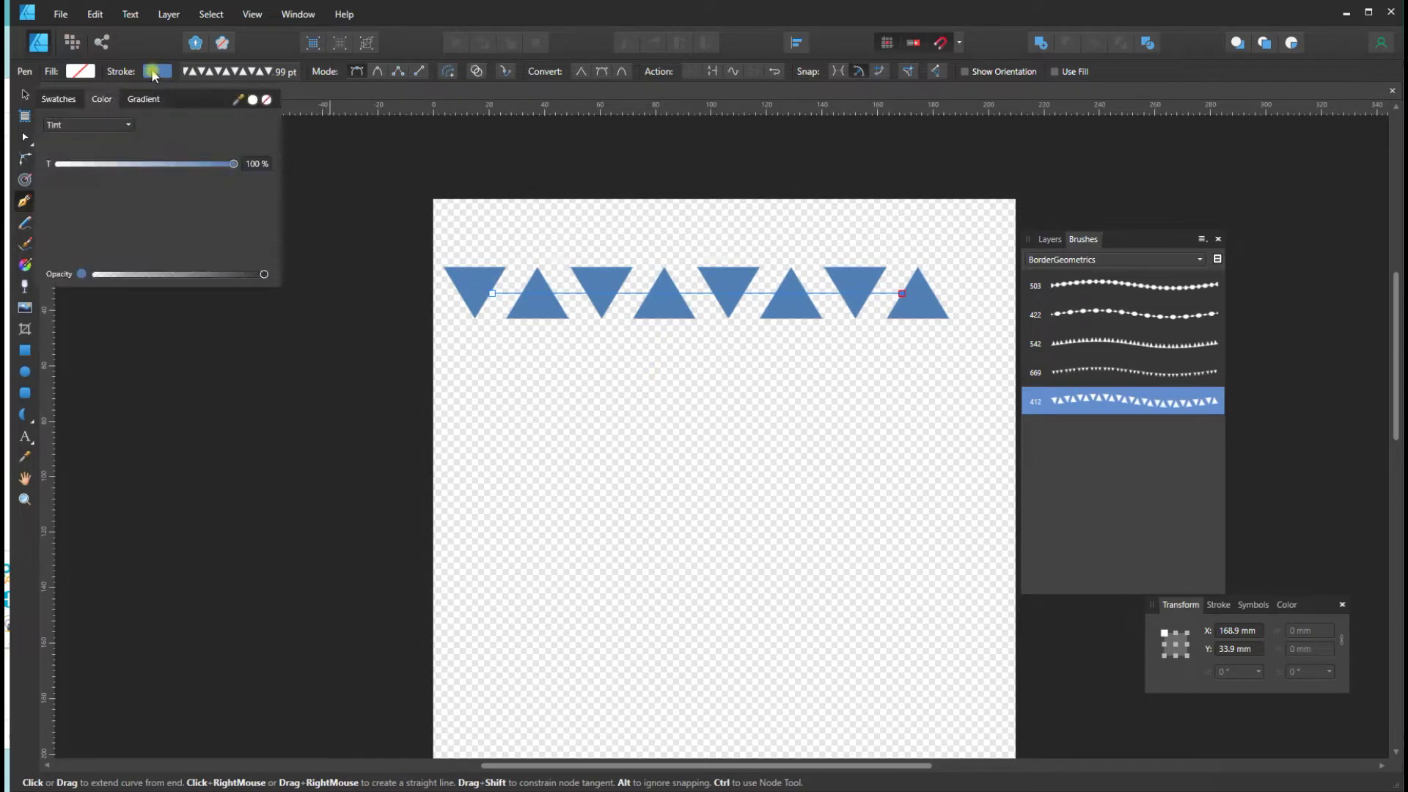
left_click(59, 100)
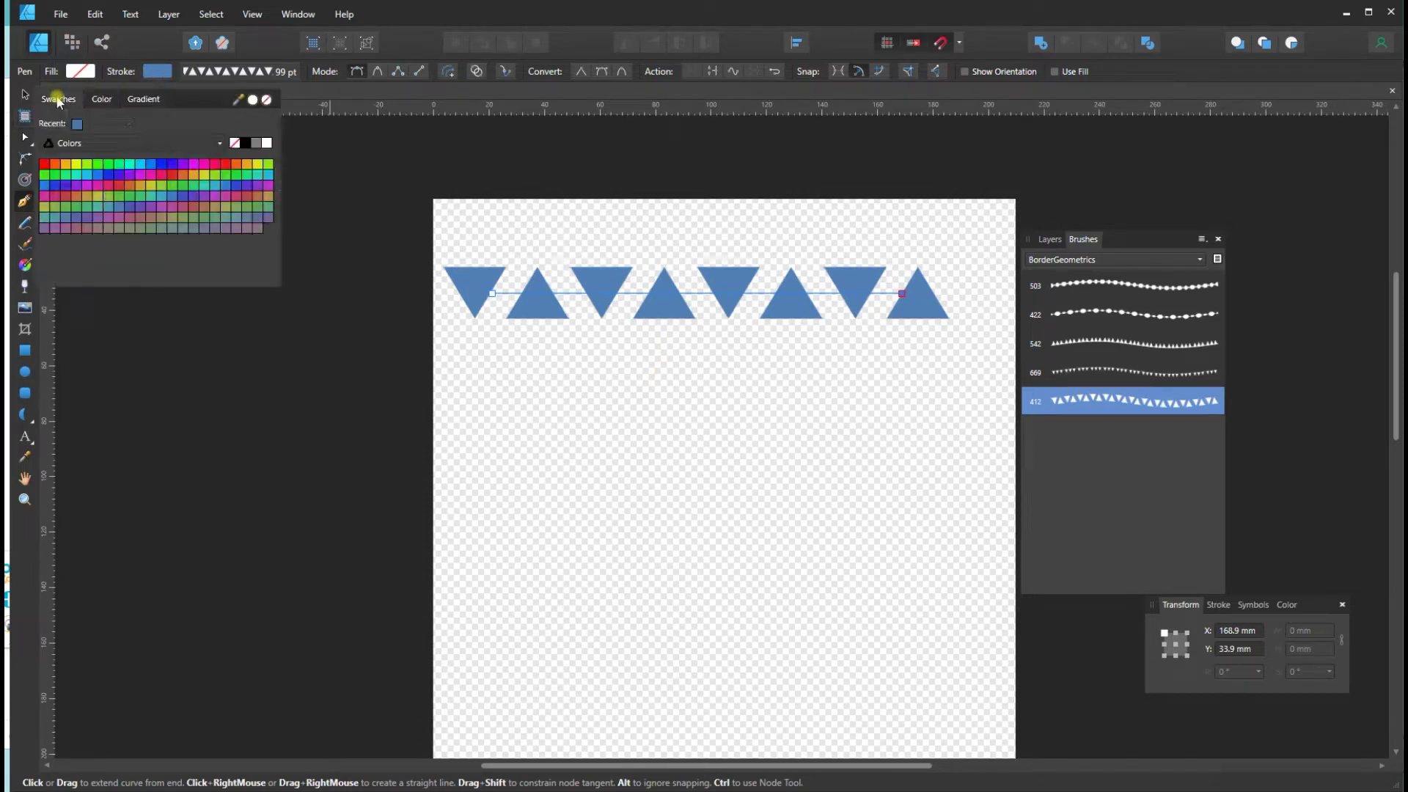
left_click(117, 176)
left_click(186, 207)
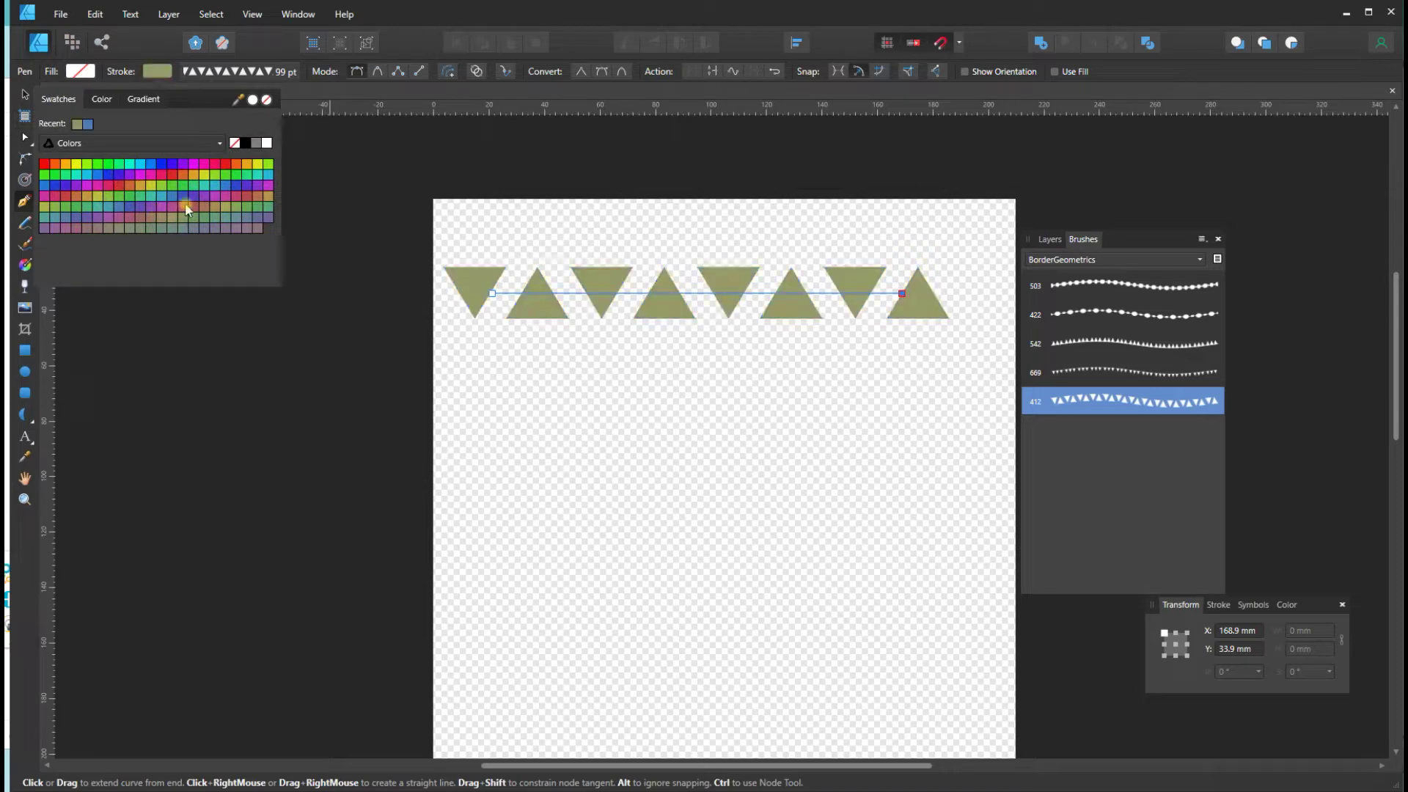
left_click(203, 198)
left_click(118, 207)
left_click(97, 219)
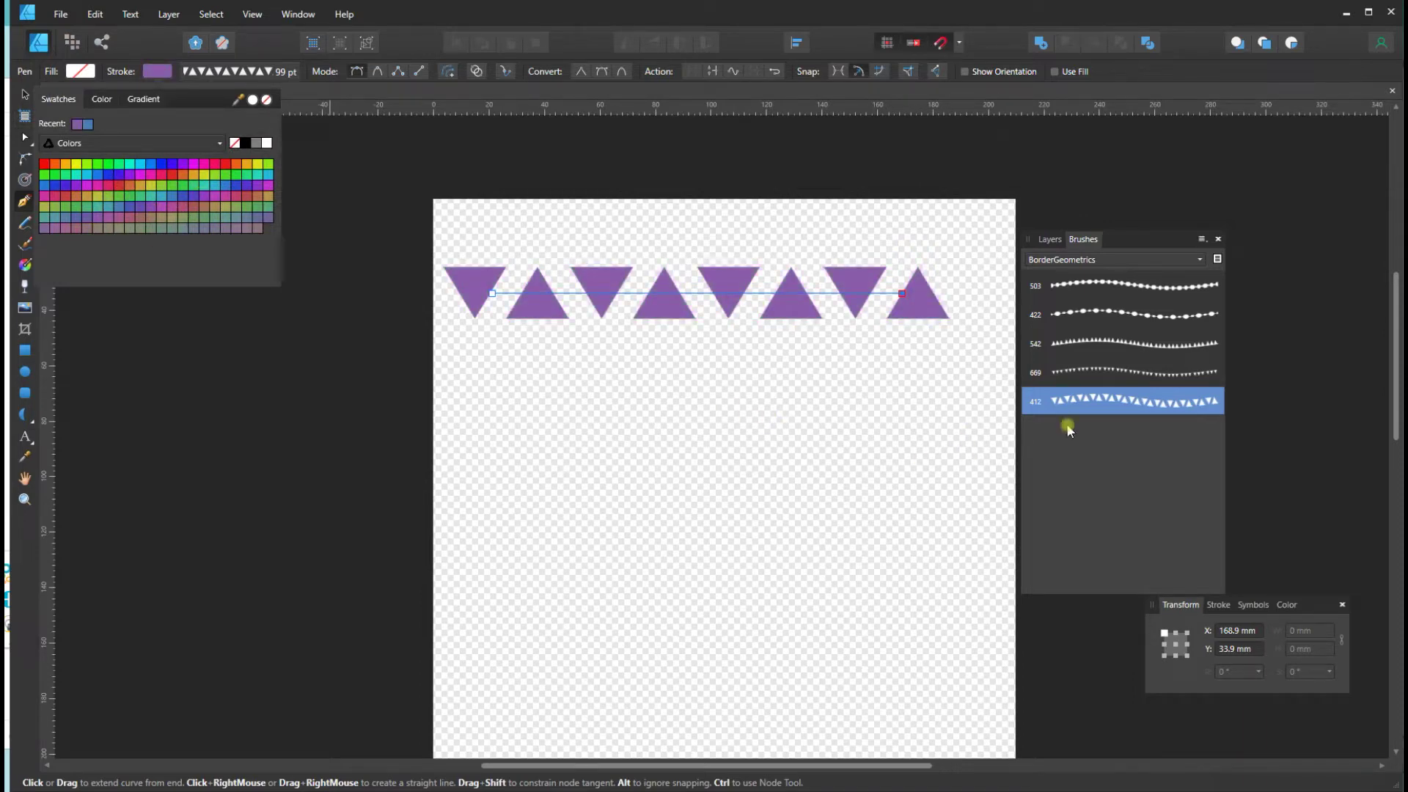
Step: Reduce the line's stroke width to 26 pt
left_click(256, 71)
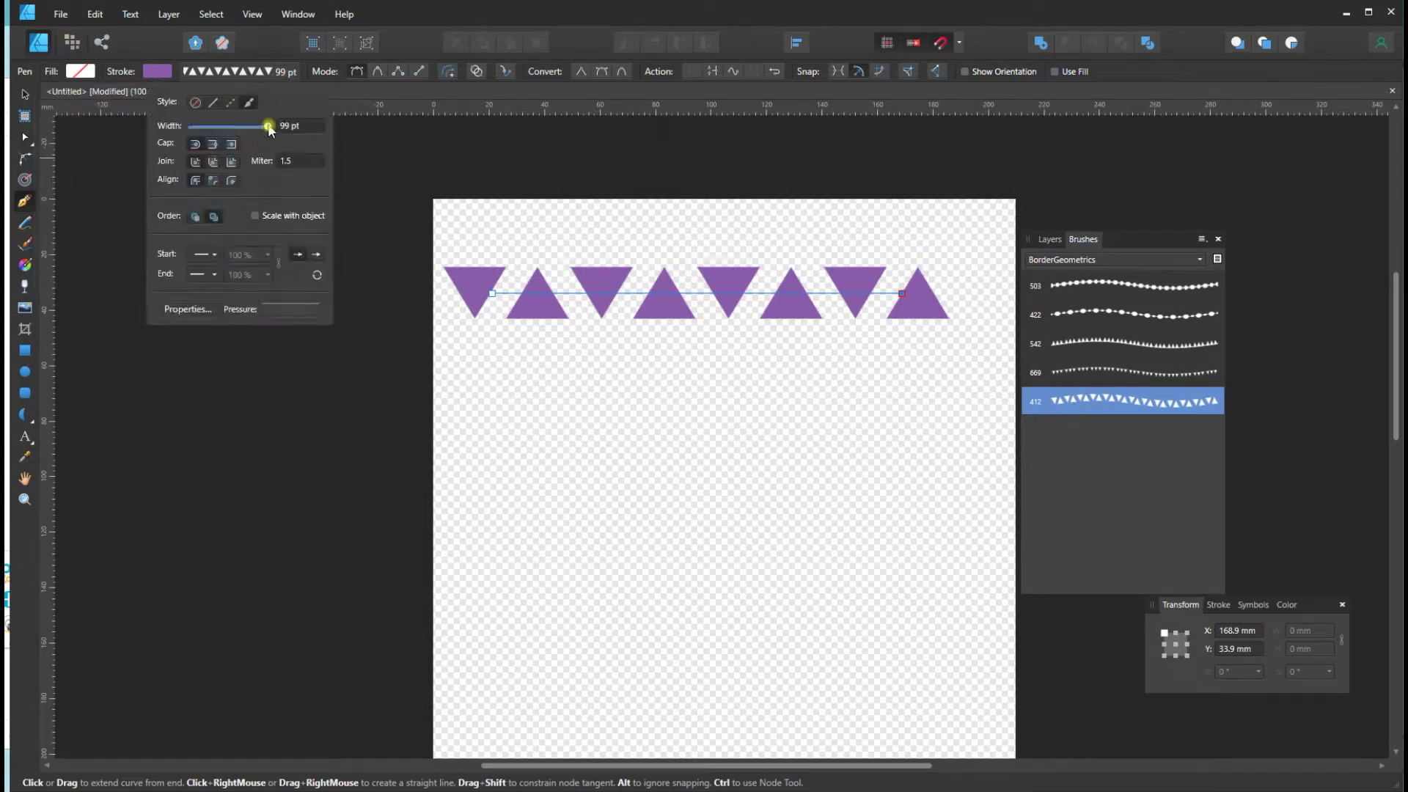
mouse_move(241, 129)
left_mouse_down()
mouse_move(211, 126)
mouse_move(283, 138)
mouse_move(236, 137)
left_mouse_up()
left_click(1166, 405)
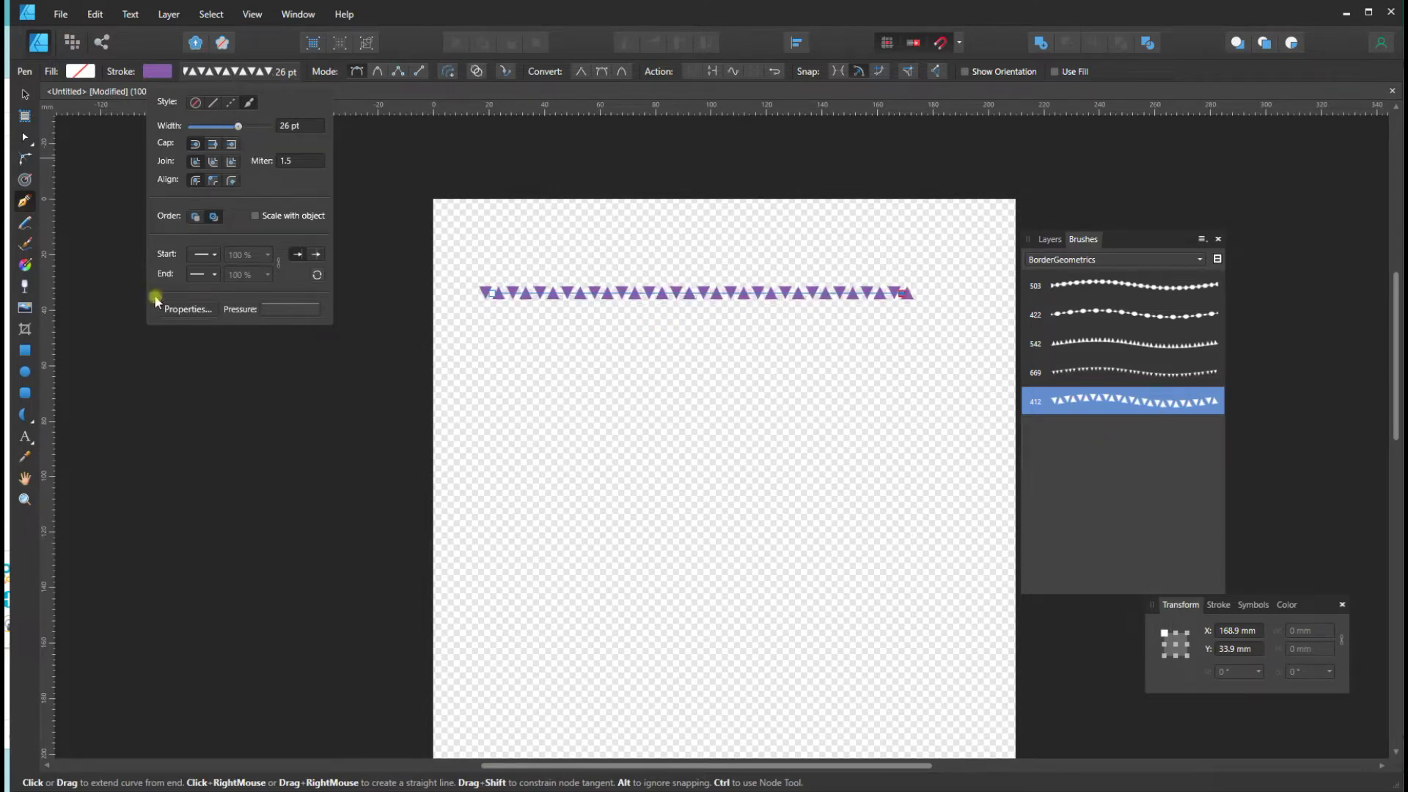
Step: Draw an ellipse about 96 by 91 mm below the line and remove its fill
key("e")
mouse_move(555, 359)
left_mouse_down()
mouse_move(798, 515)
mouse_move(842, 572)
mouse_move(822, 610)
left_mouse_up()
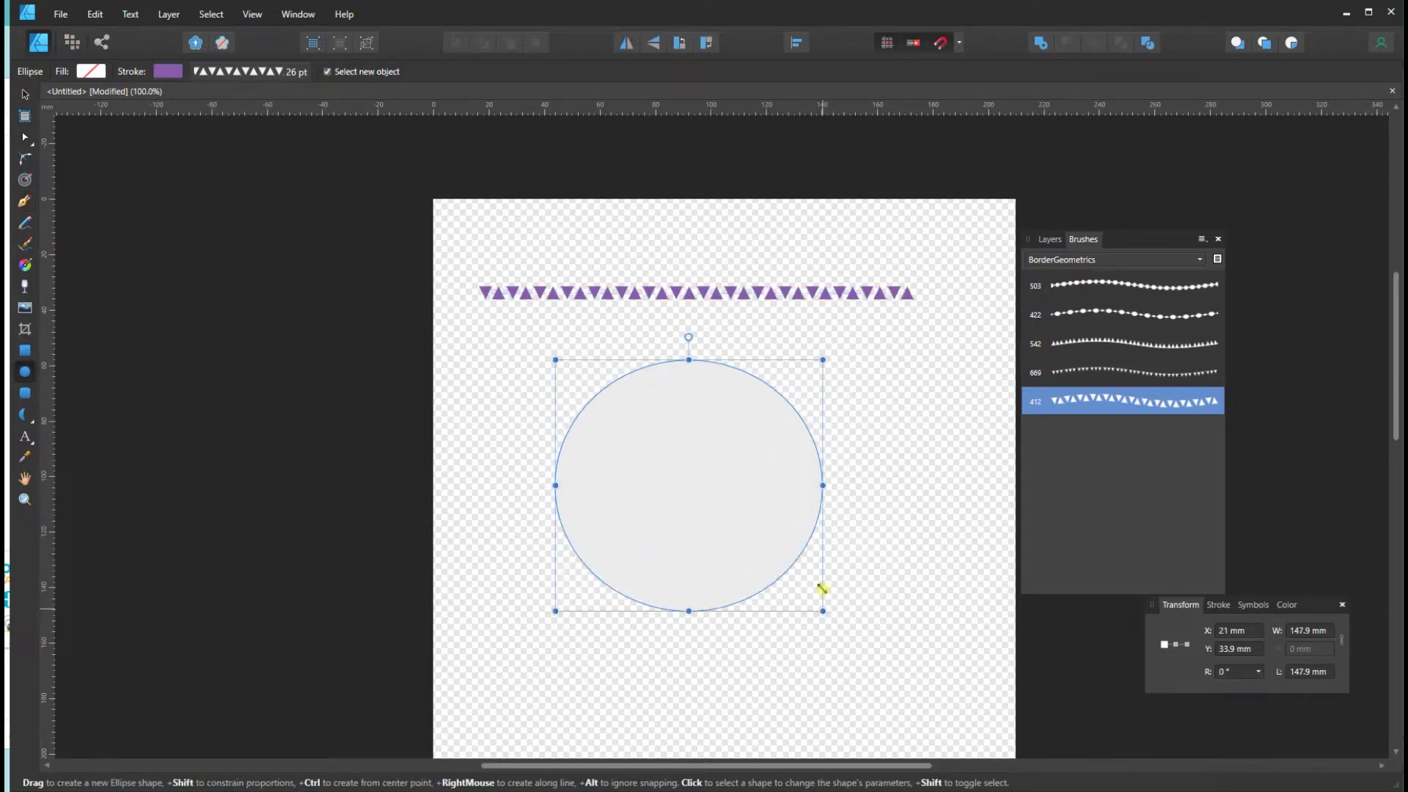
left_click(90, 71)
left_click(240, 101)
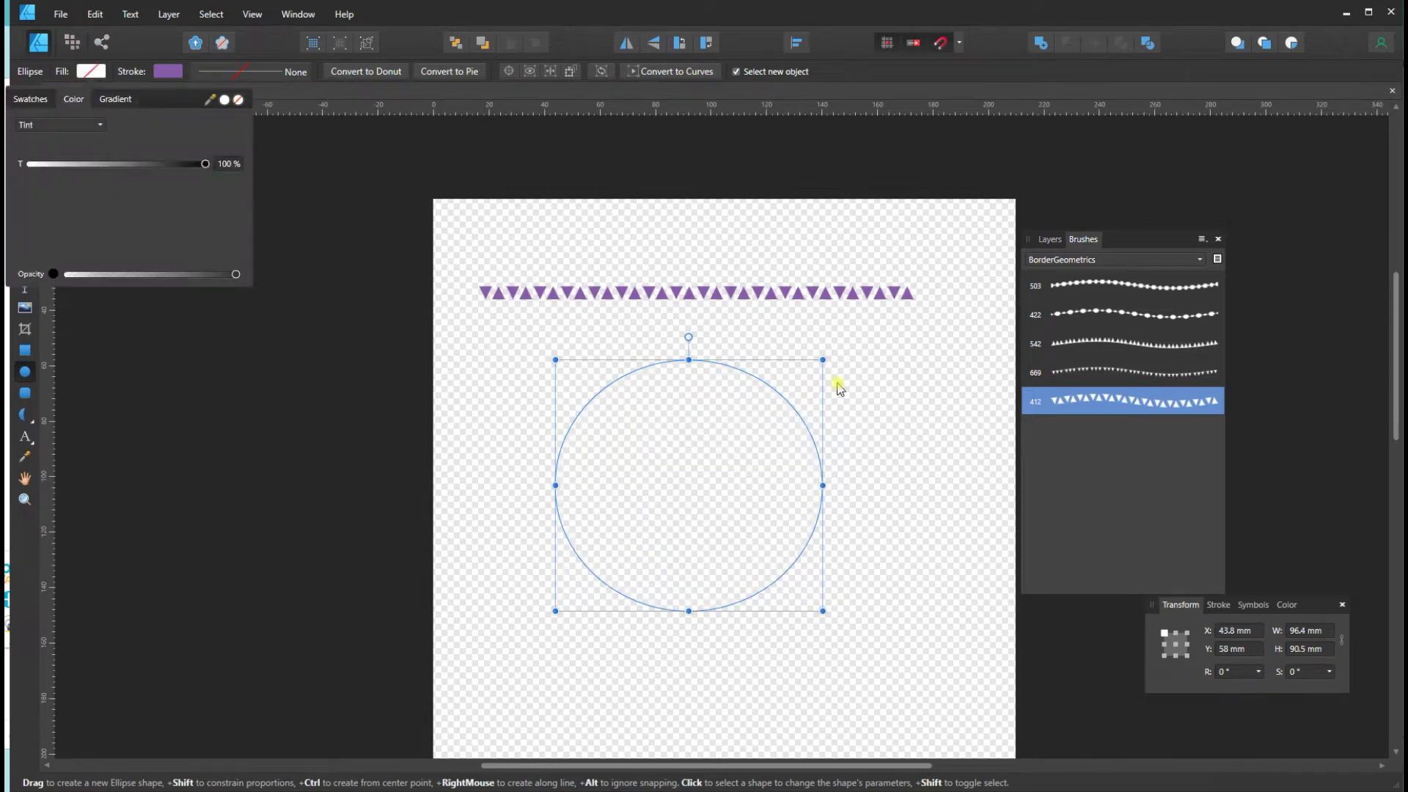
Step: Apply the banner, triangle and ball chain brushes to the ellipse in turn, ending with the circles-and-diamonds brush (503)
left_click(1103, 374)
double_click(1104, 374)
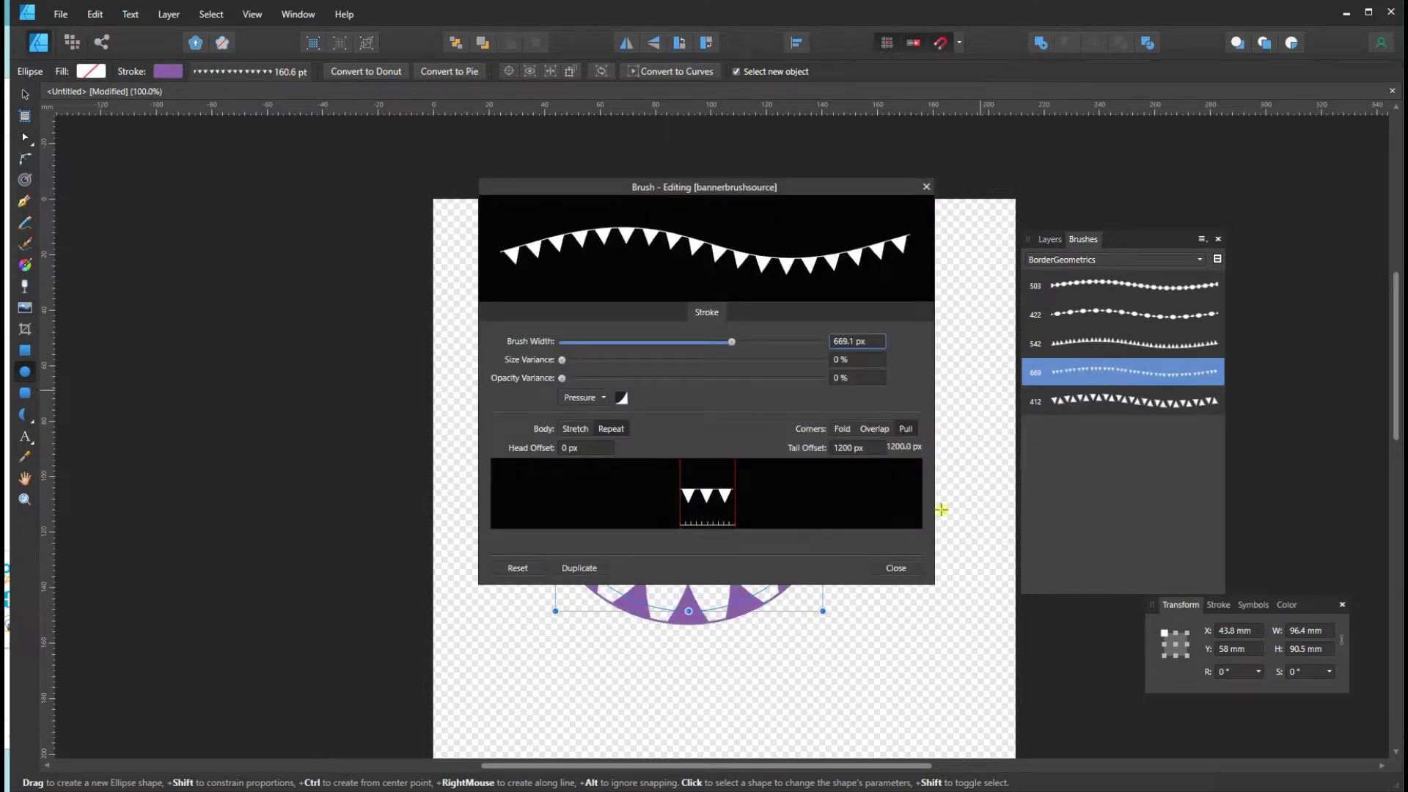
left_click(906, 567)
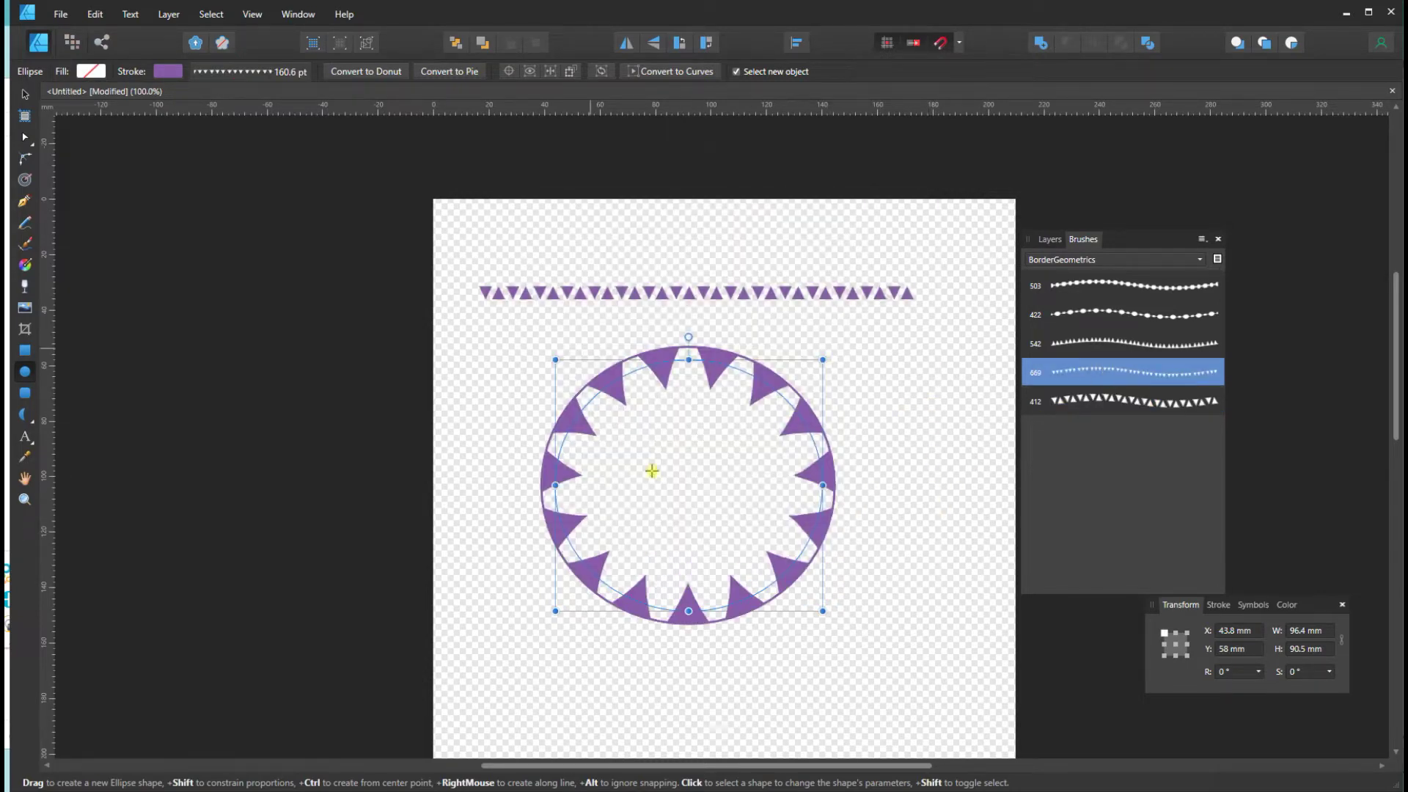
left_click(1141, 350)
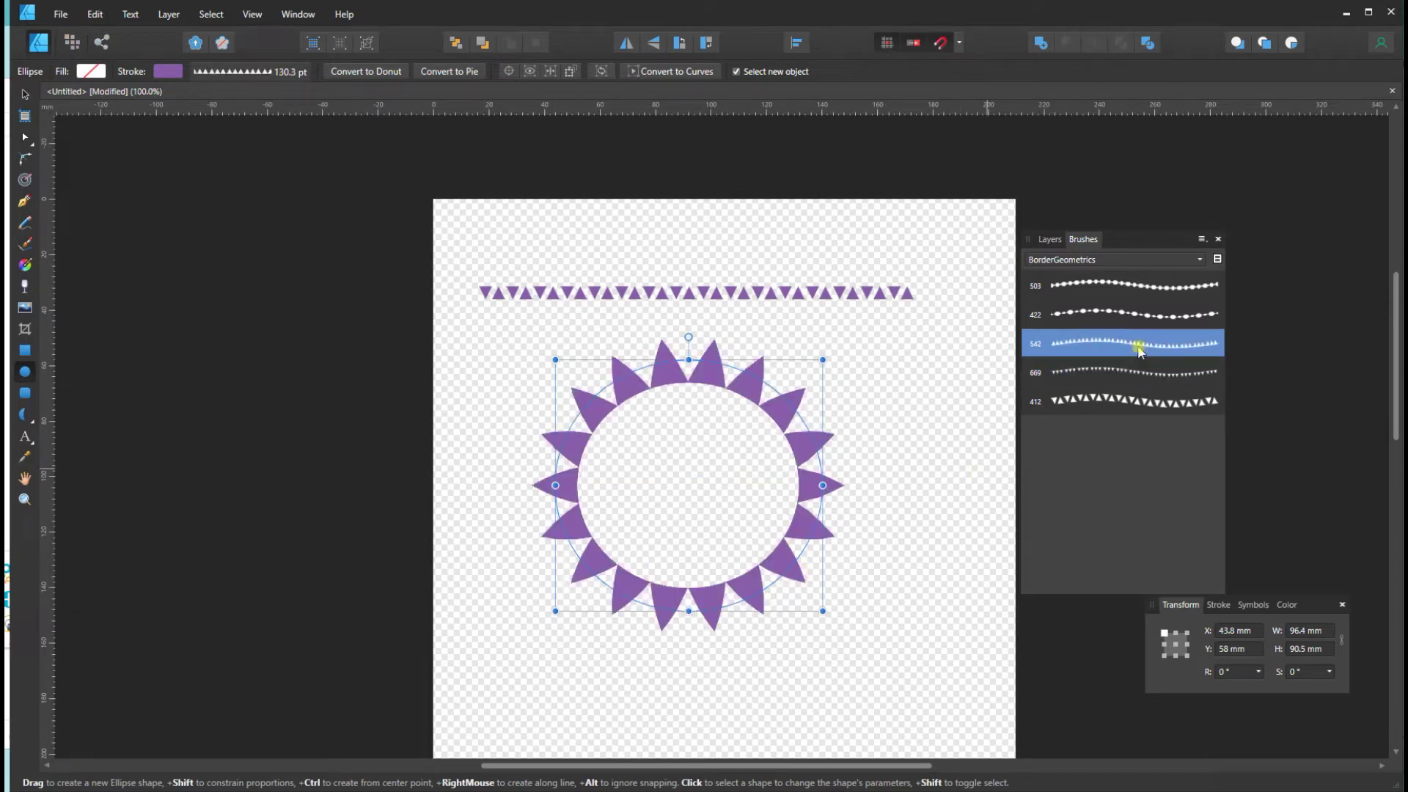
left_click(1116, 313)
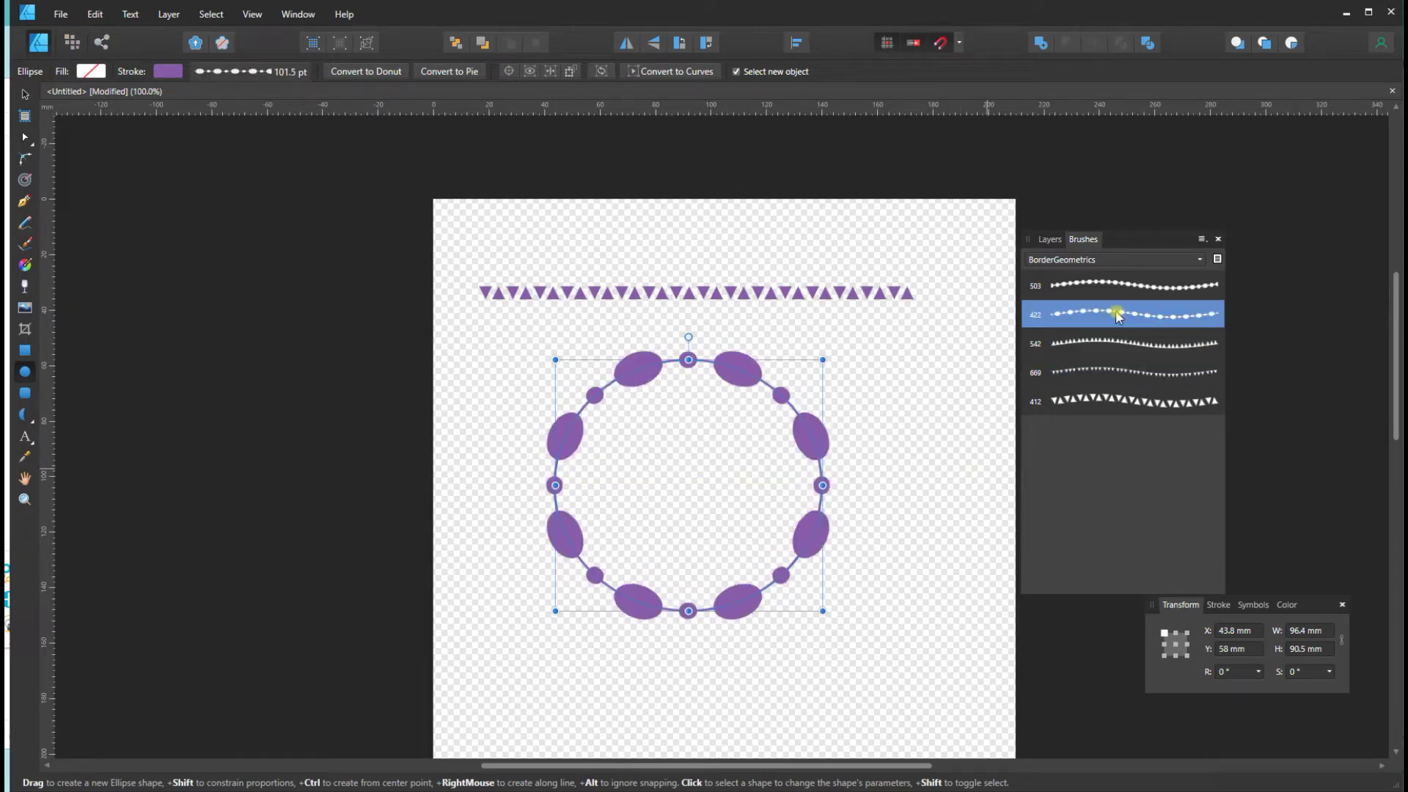
left_click(1112, 283)
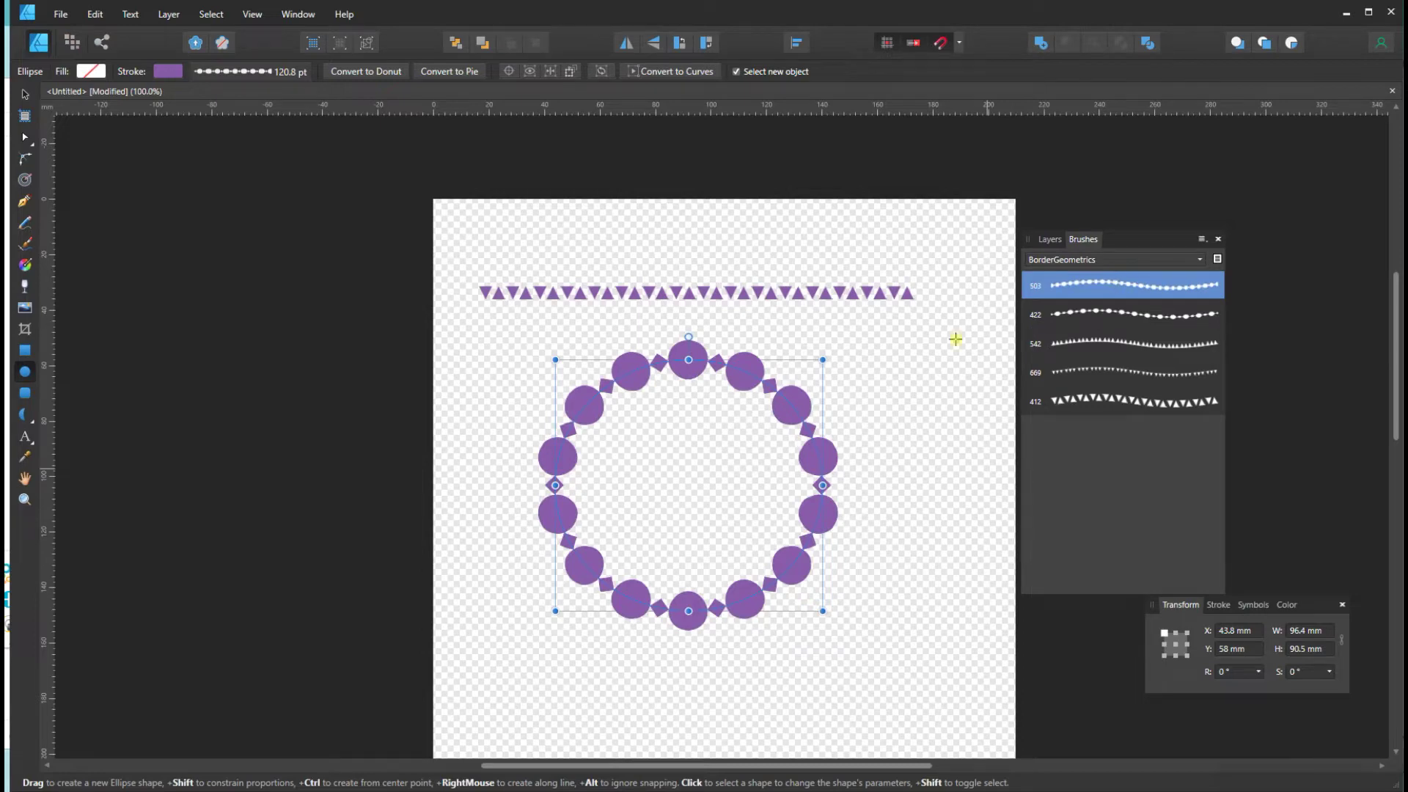
Step: Draw a rectangle about 44 by 95 mm beside the ellipse and apply the ball chain brush (422) to it
left_click(24, 350)
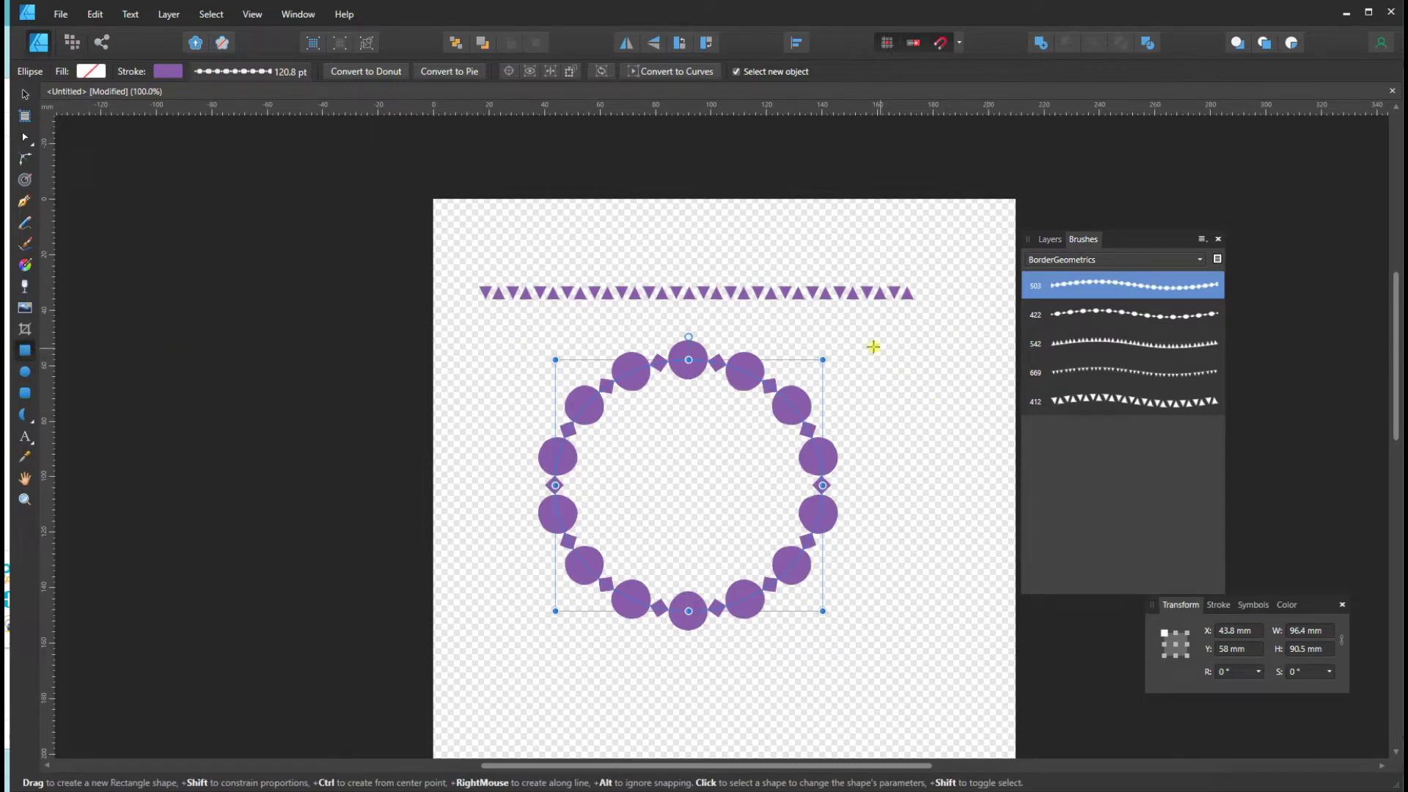
left_click_drag(858, 346, 980, 610)
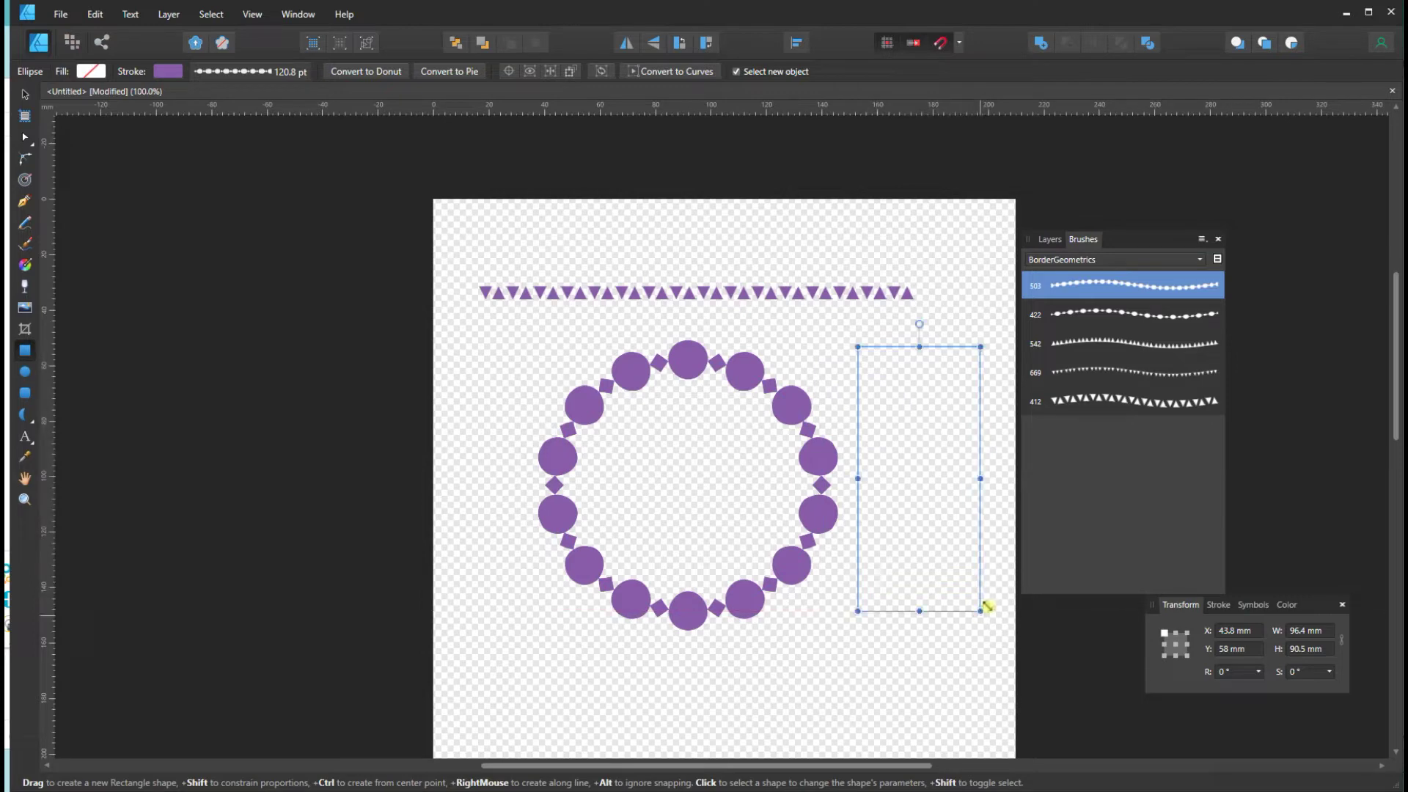
left_click(1103, 312)
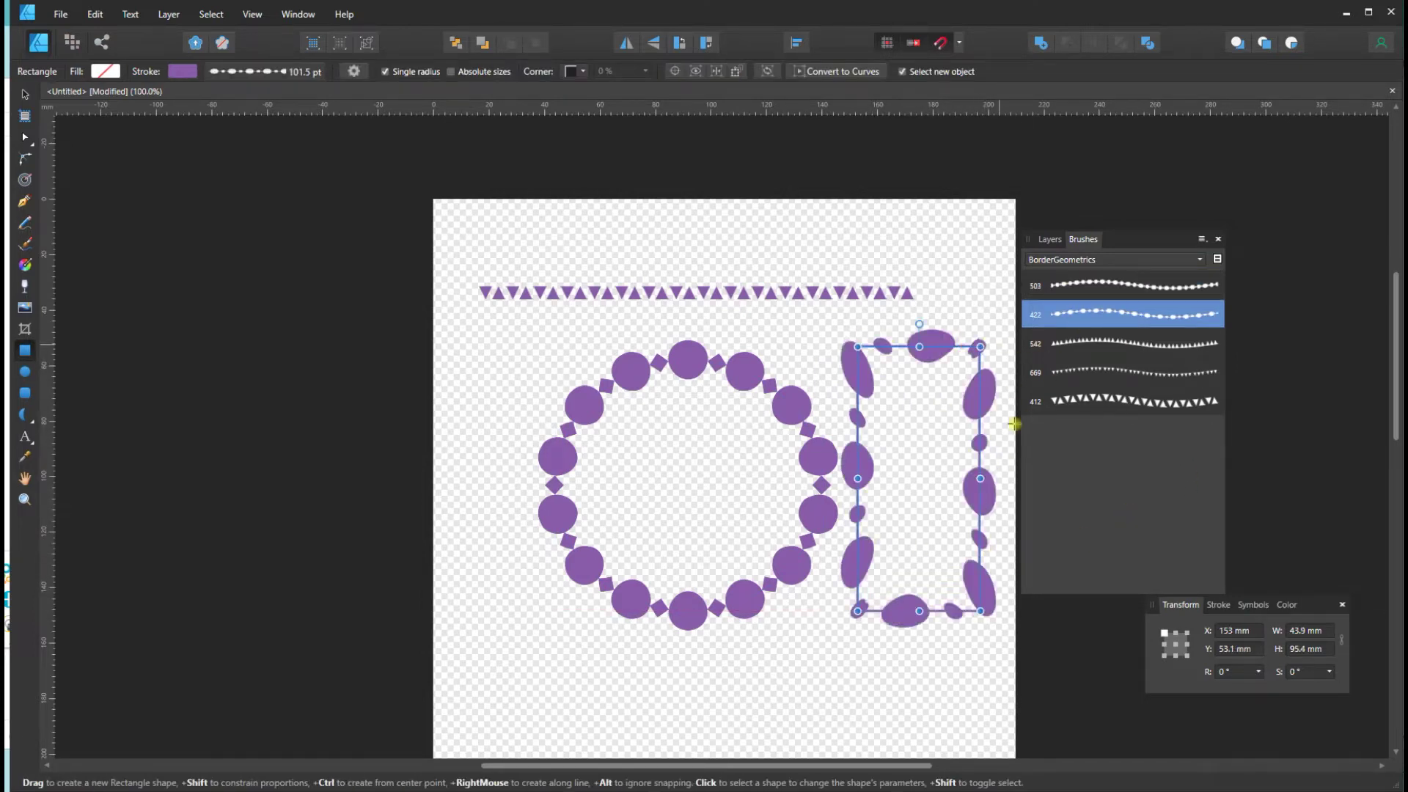
Step: Enlarge the rectangle to about 116 by 155 mm and reduce its stroke width to 16.4 pt
left_click_drag(857, 610, 659, 769)
scroll(752, 443, "down", 1)
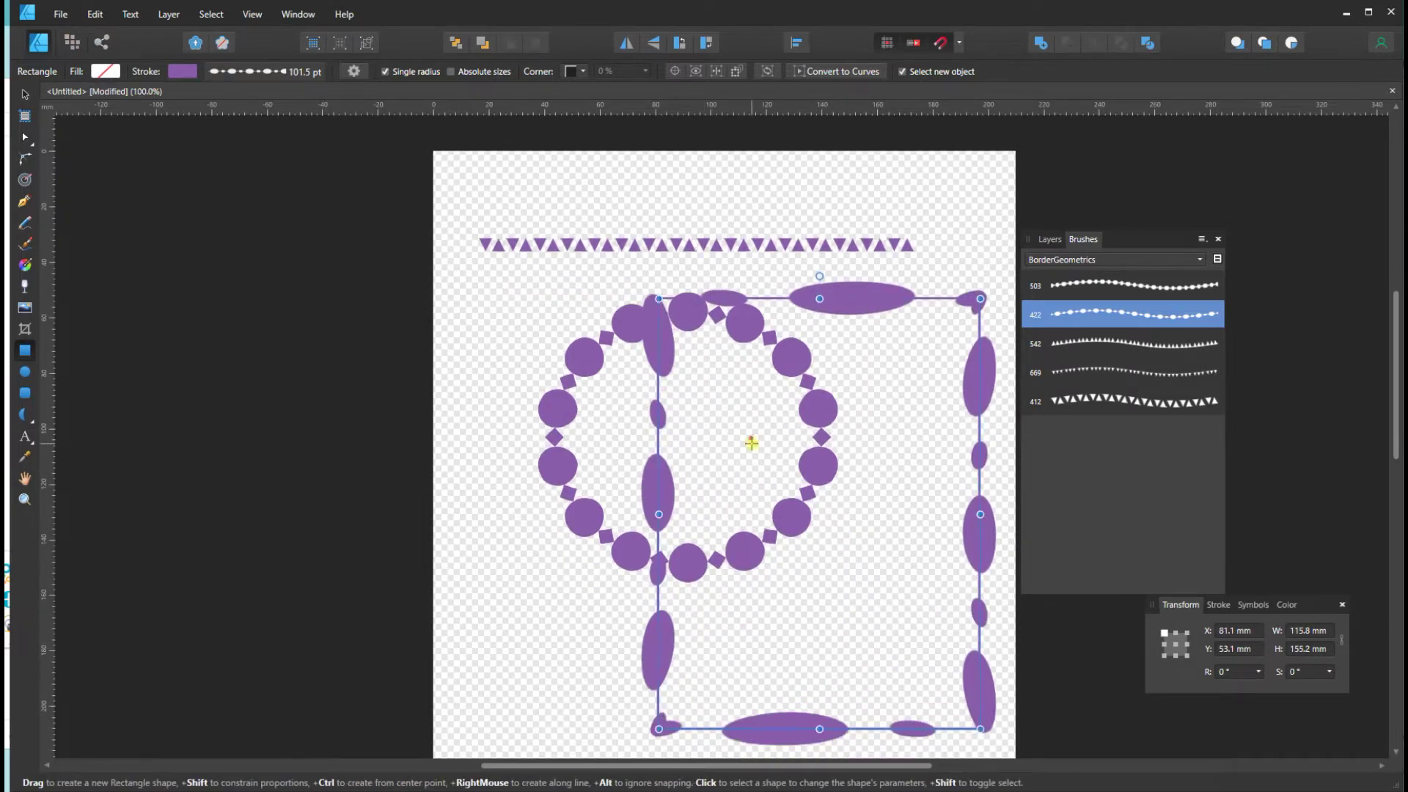
left_click(271, 71)
left_click_drag(291, 127, 254, 128)
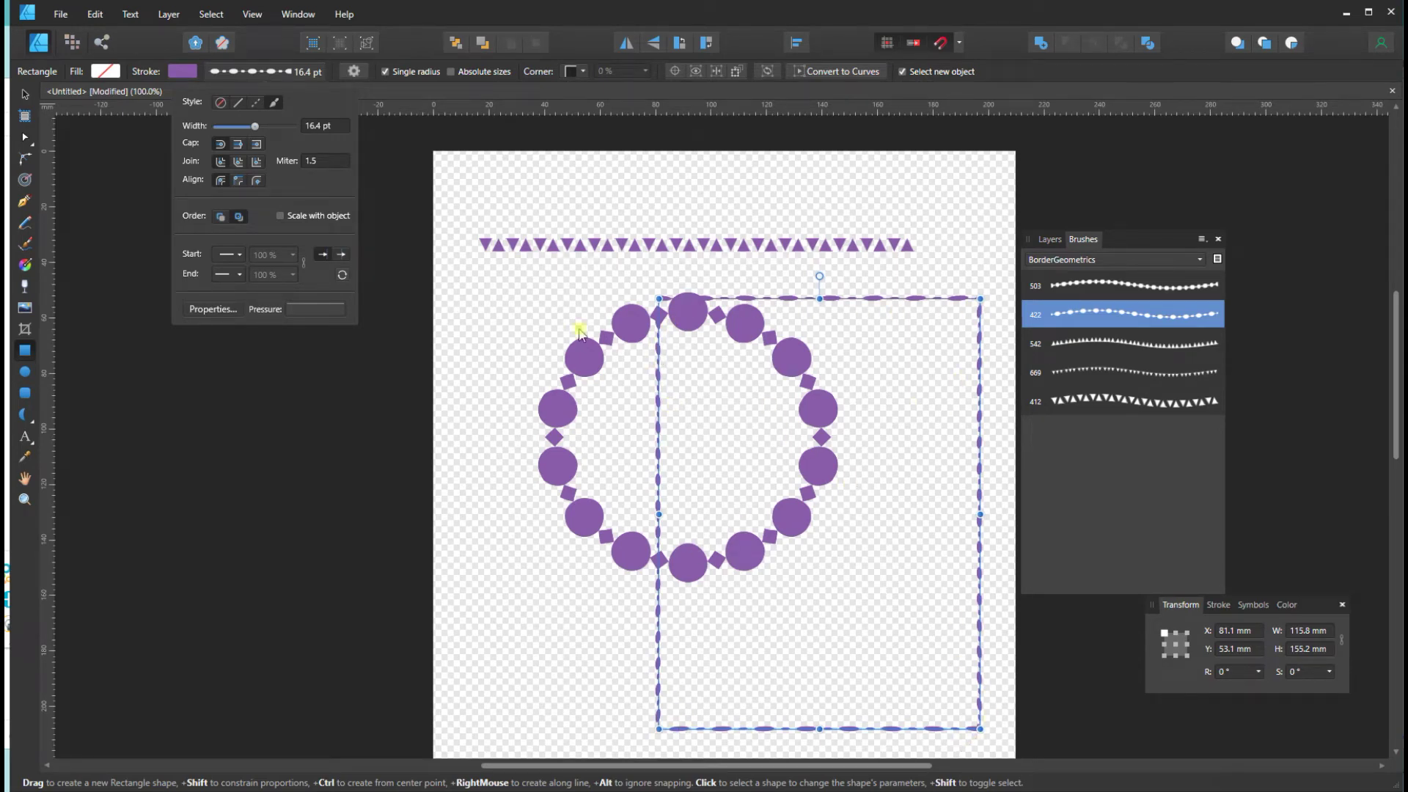
Step: Delete the ellipse that overlaps the rectangle's corner
key("ctrl+equal")
key("ctrl+equal")
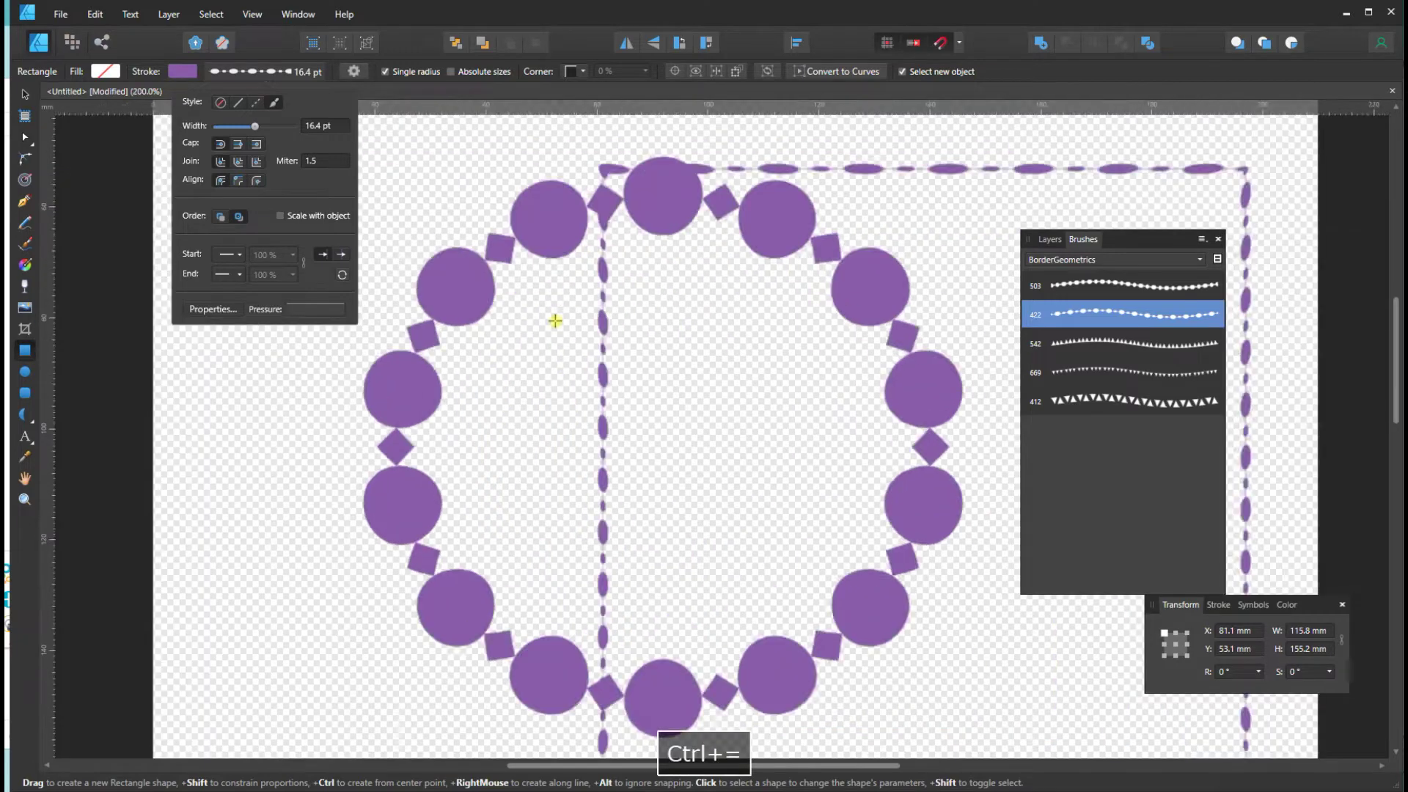
scroll(555, 321, "up", 5)
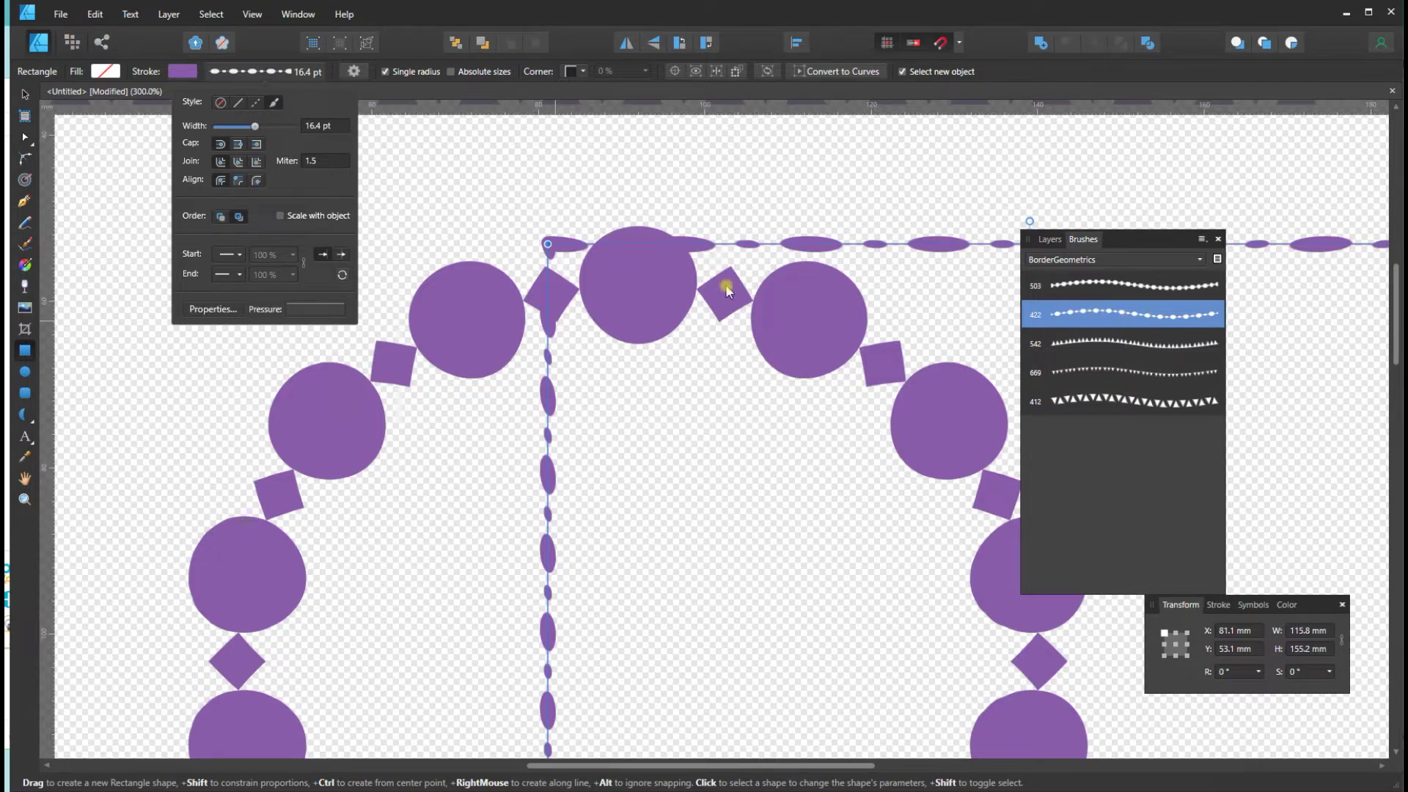
left_click(551, 279)
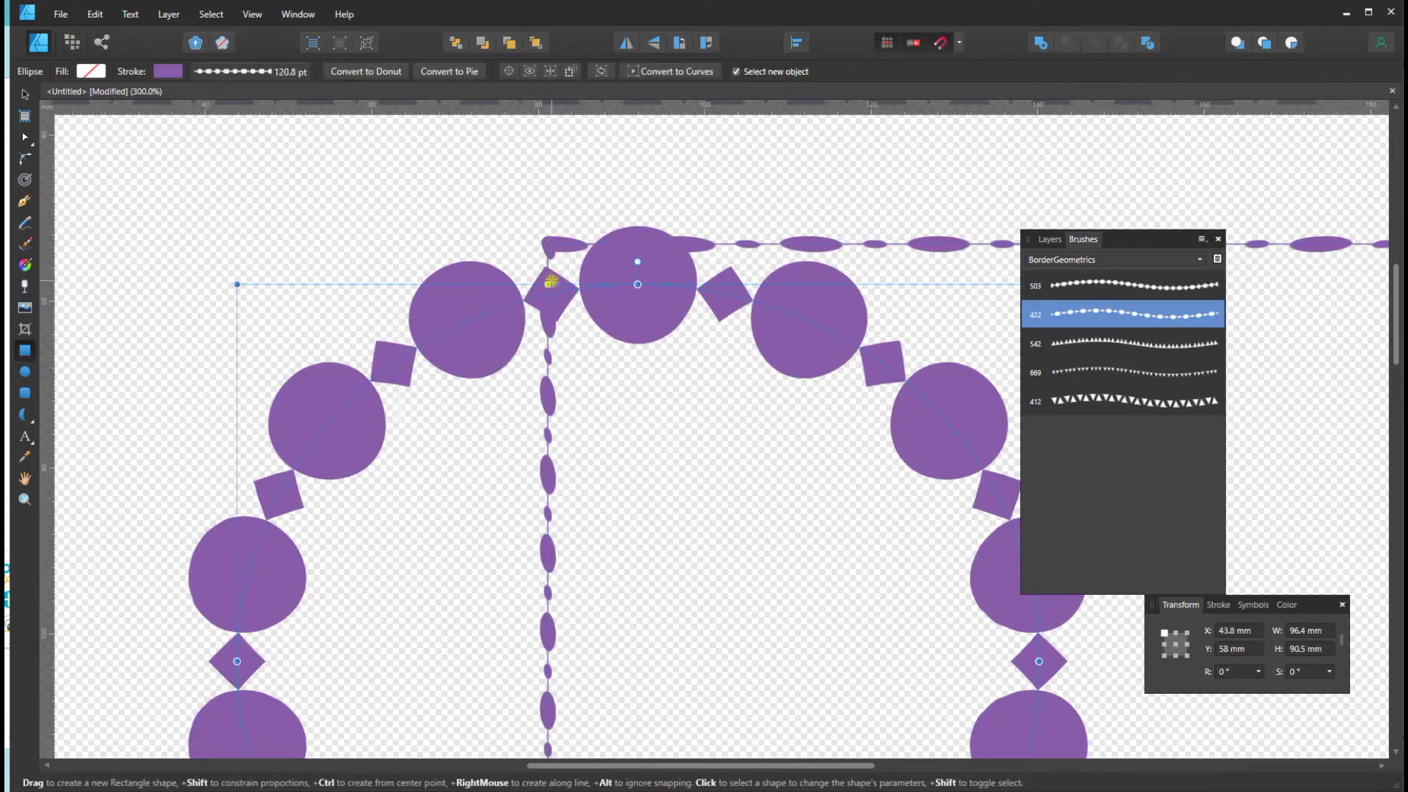
key("Delete")
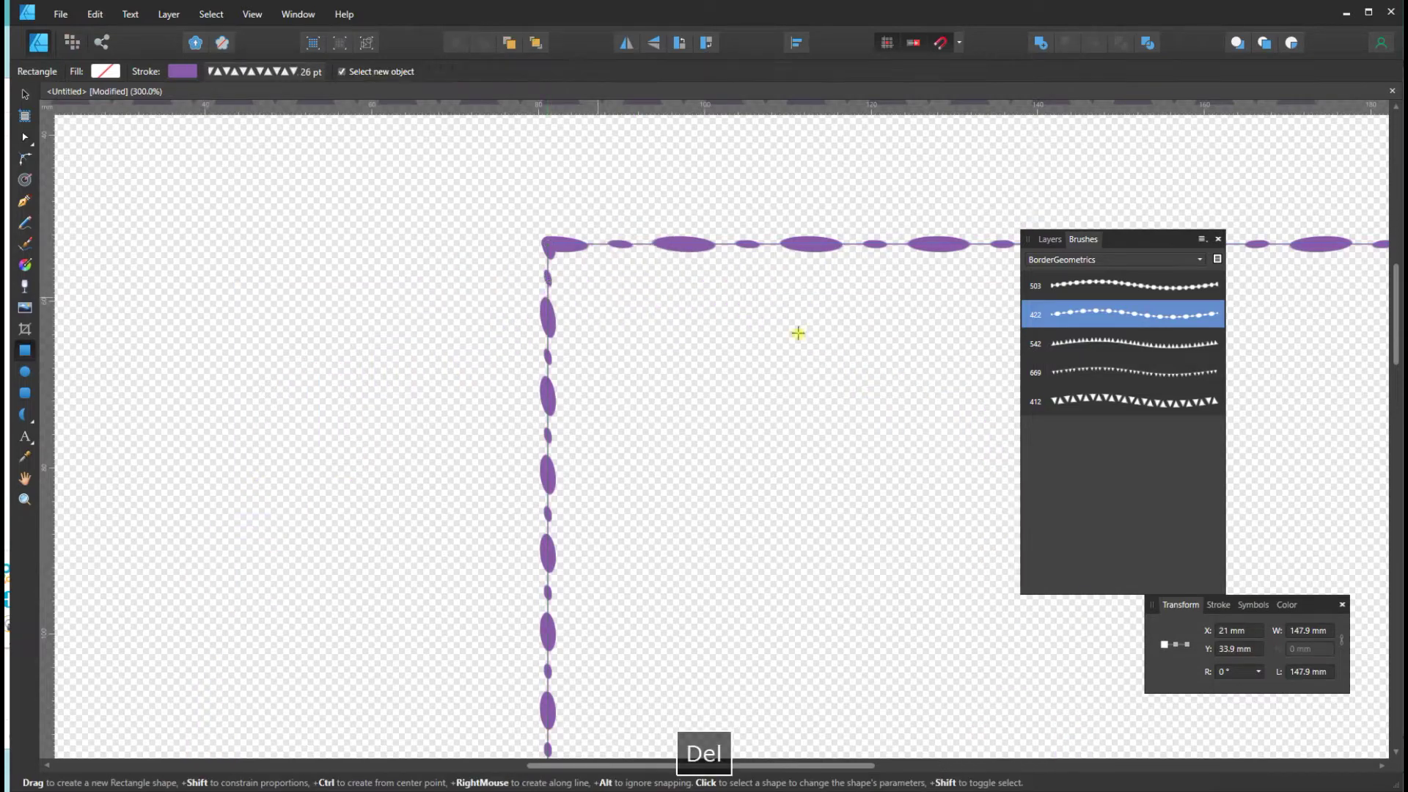
Step: Apply the ball chain brush (422) to the selected line, open that brush's settings beside the rectangle and select the rectangle
left_click(1086, 311)
double_click(1085, 310)
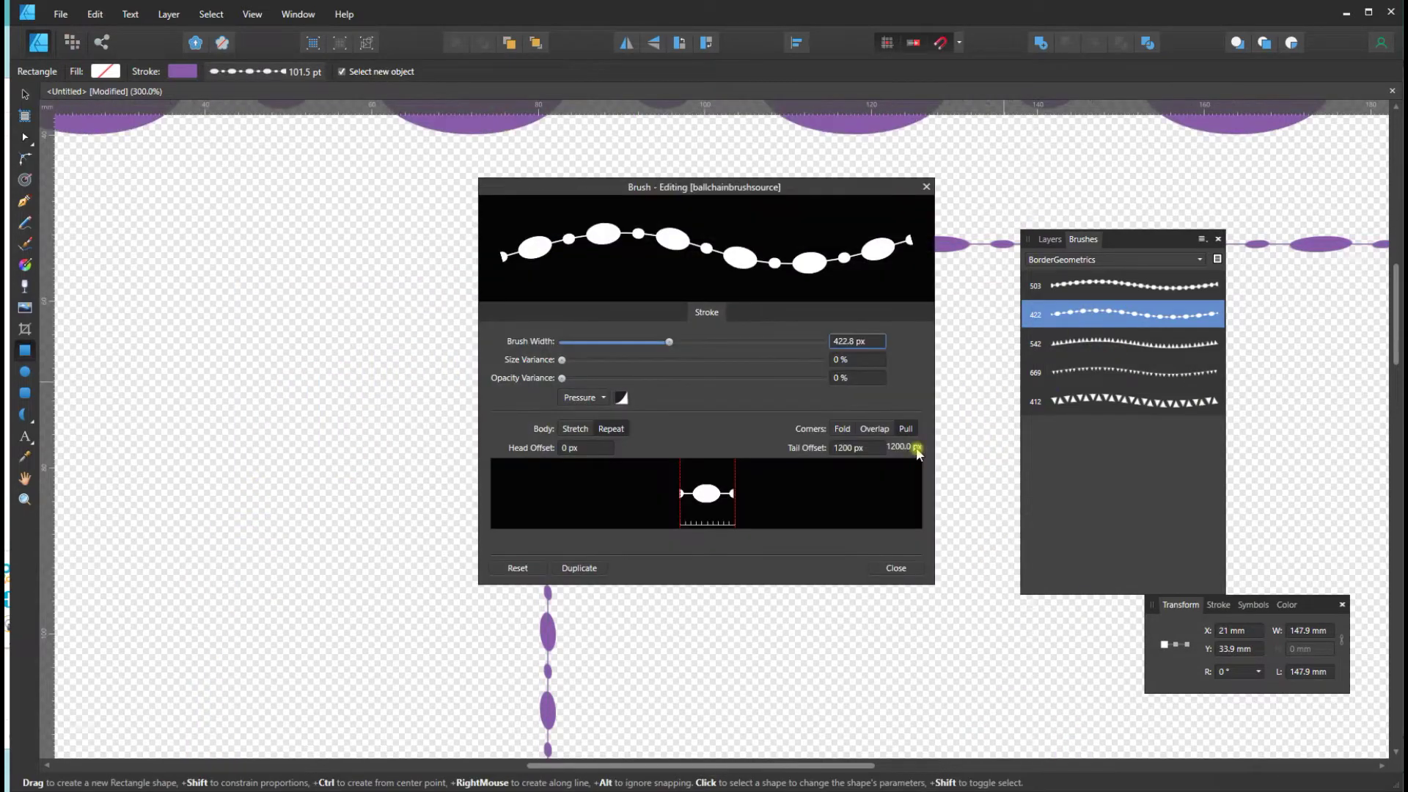
mouse_move(830, 192)
left_mouse_down()
mouse_move(484, 201)
mouse_move(389, 255)
left_mouse_up()
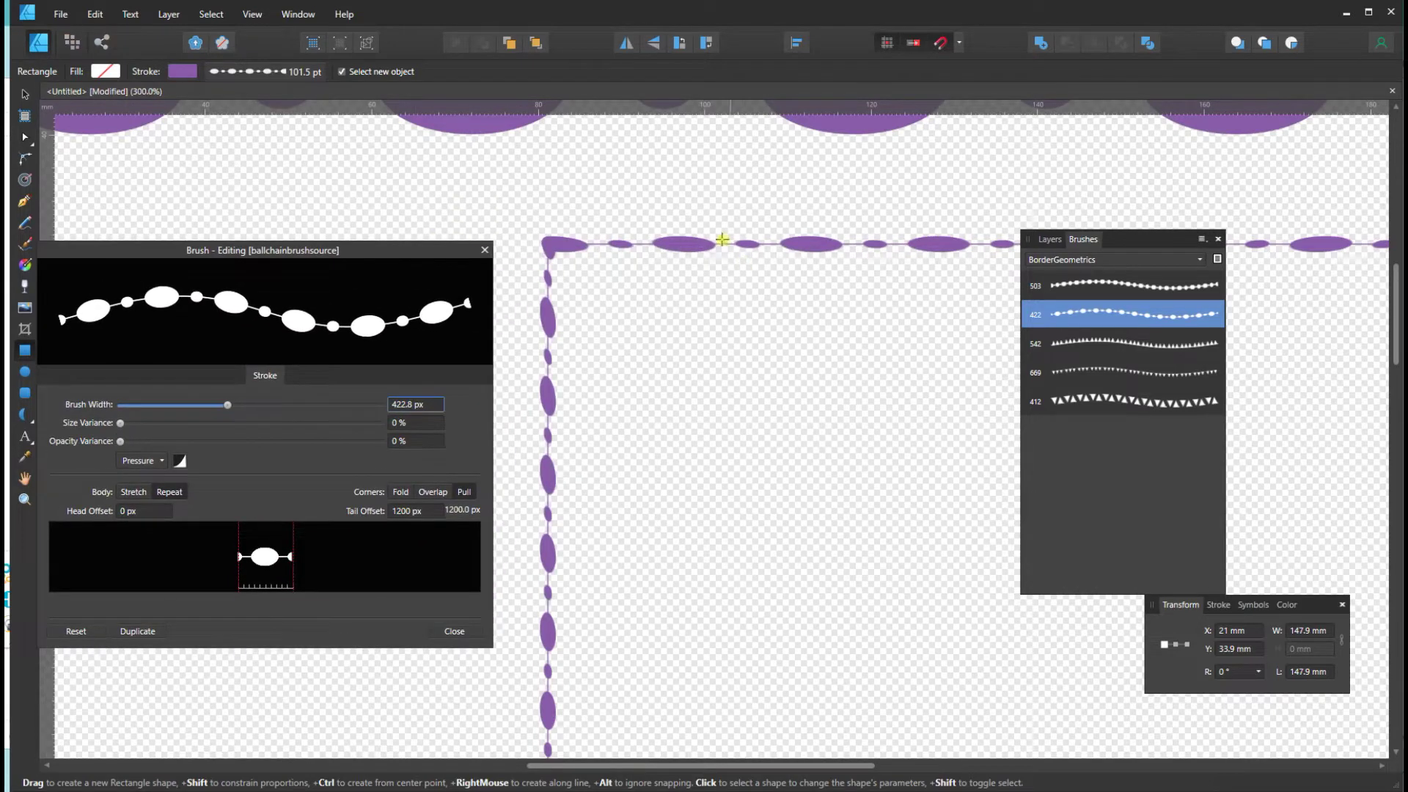
left_click(550, 324)
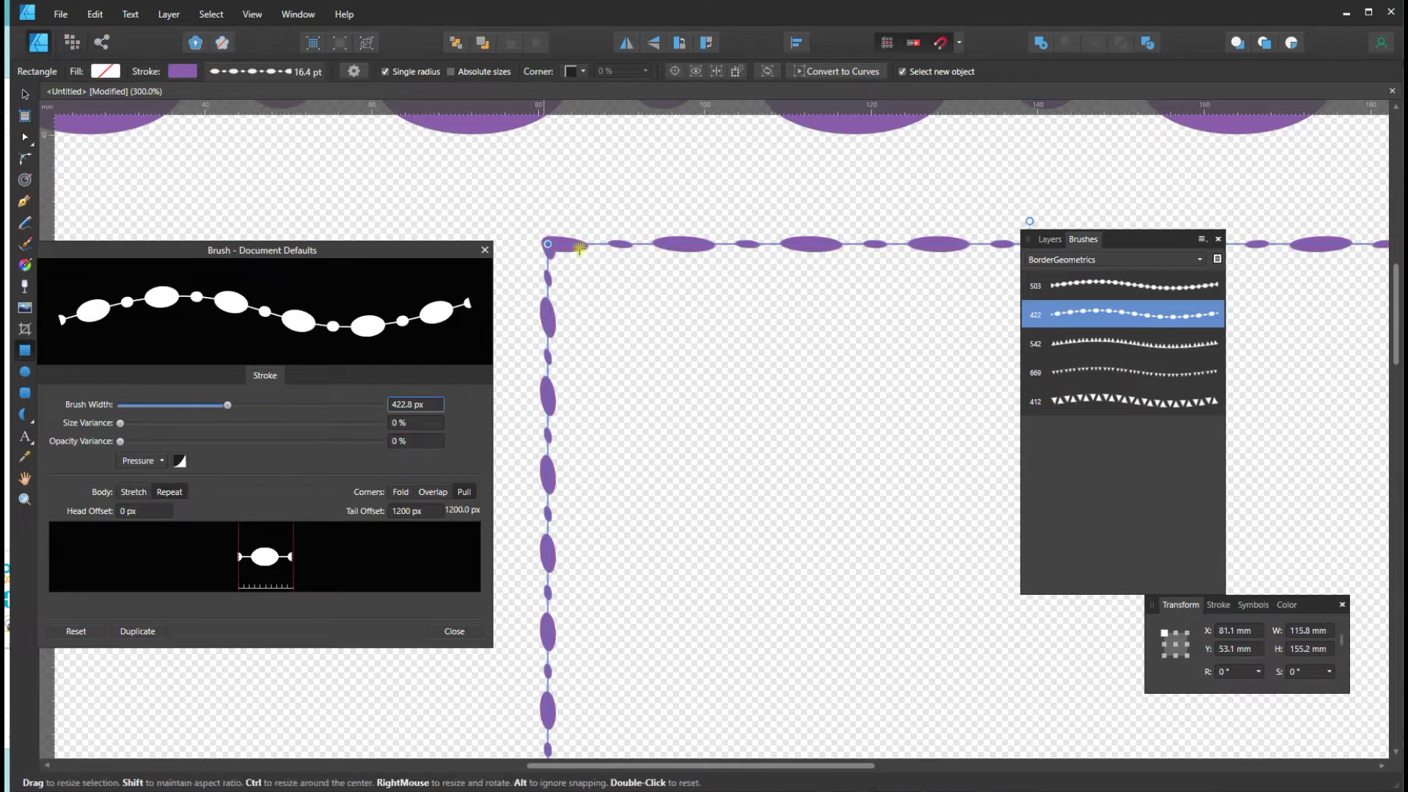
Step: Compare the Overlap, Fold and Pull corner options on the rectangle's ball chain stroke, ending with Pull, and close the brush settings
left_click(432, 492)
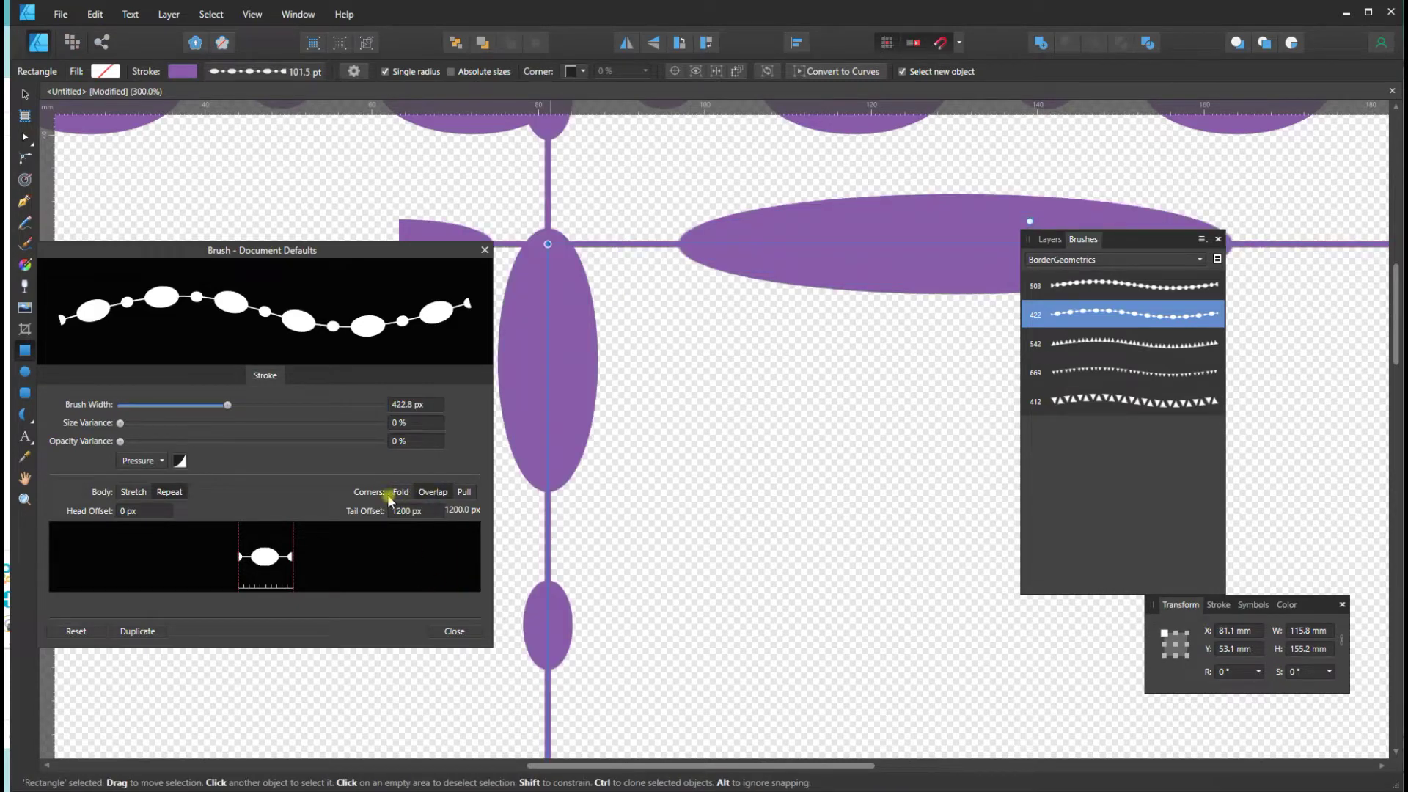
left_click(399, 493)
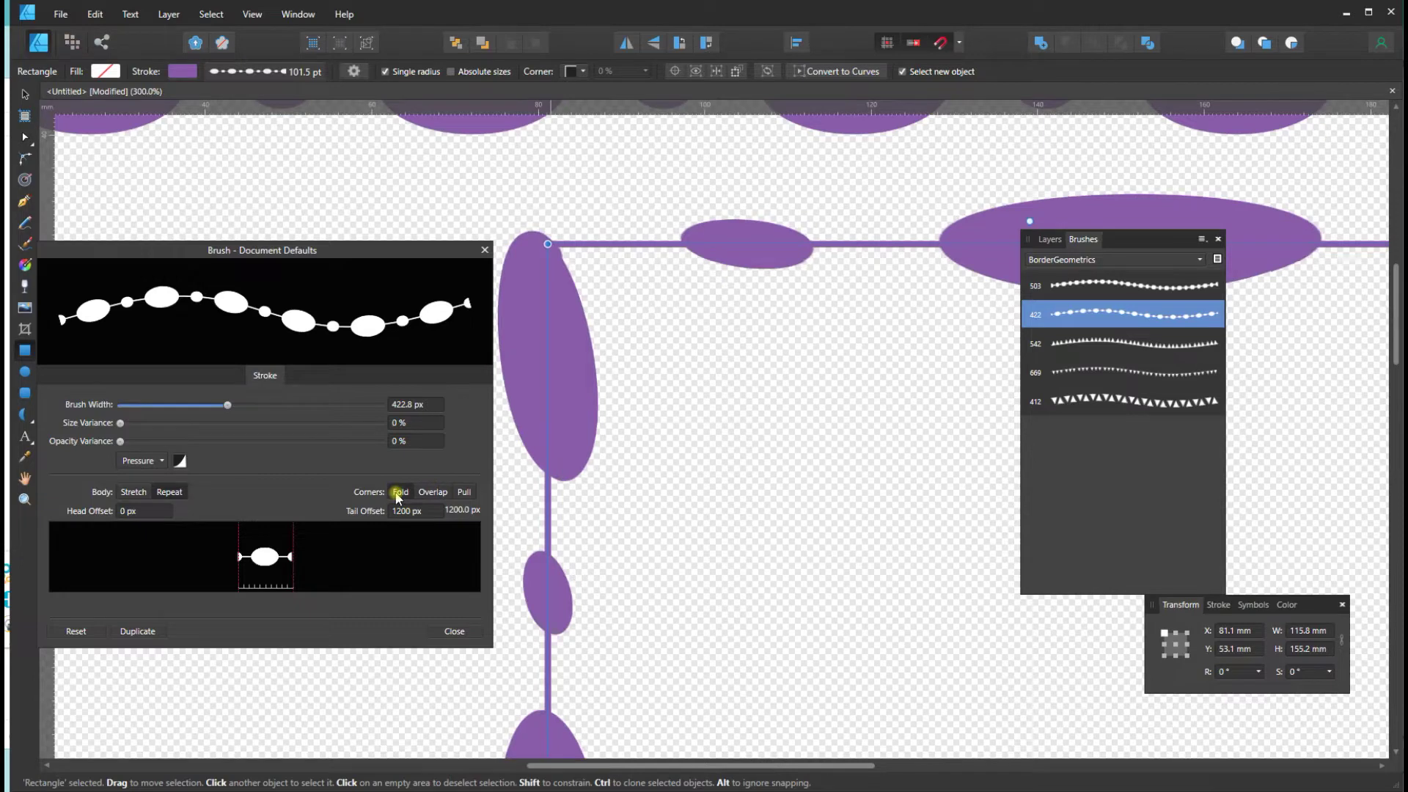
left_click(464, 492)
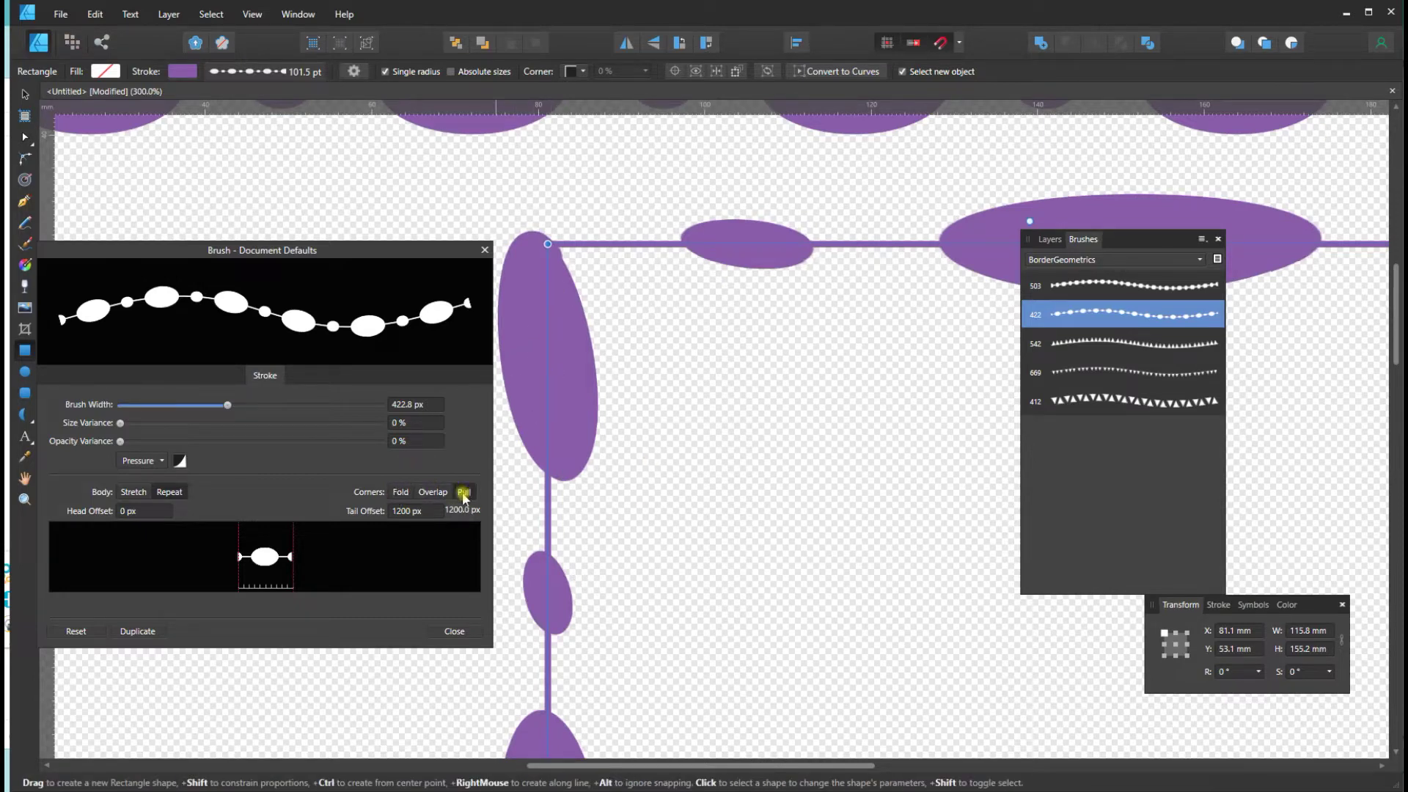
left_click(399, 493)
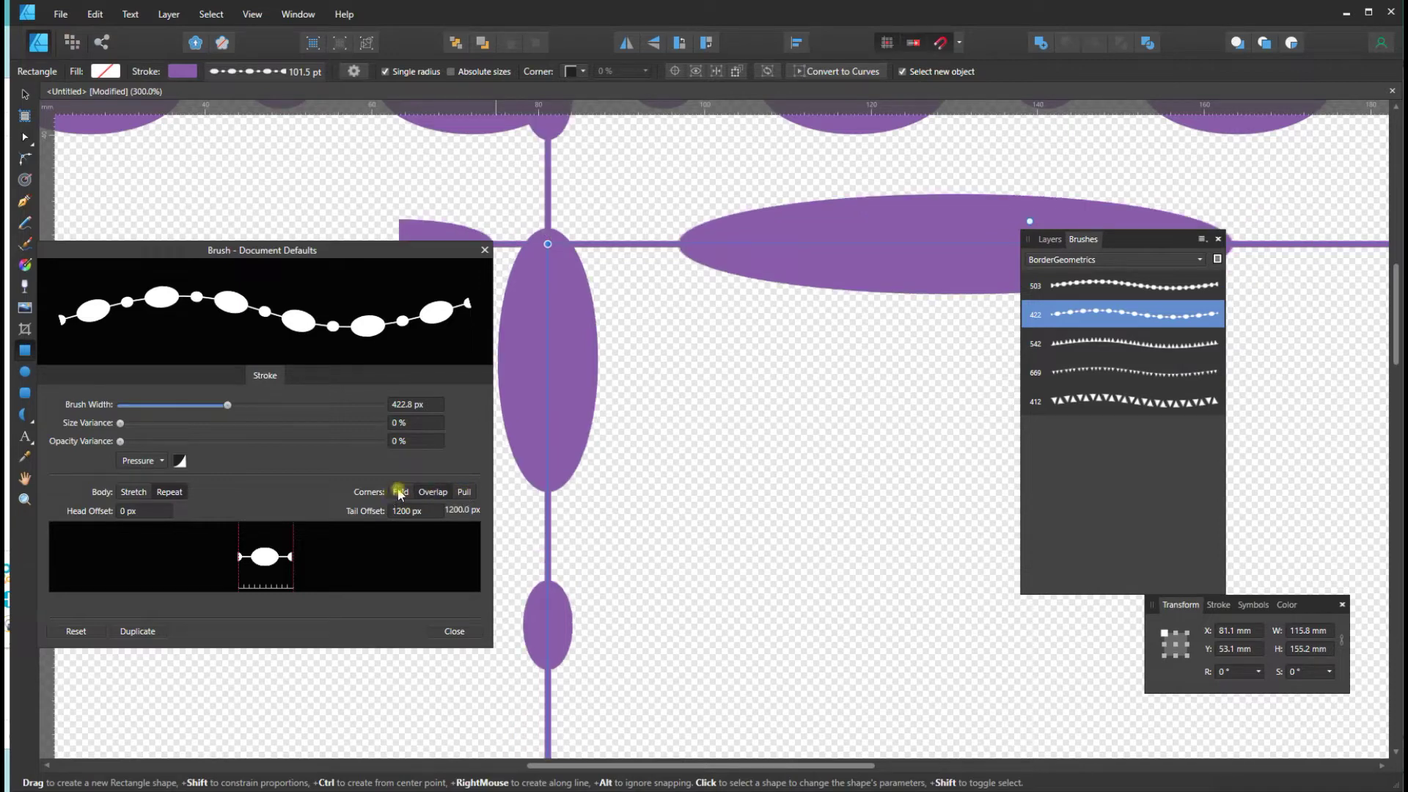
left_click(467, 493)
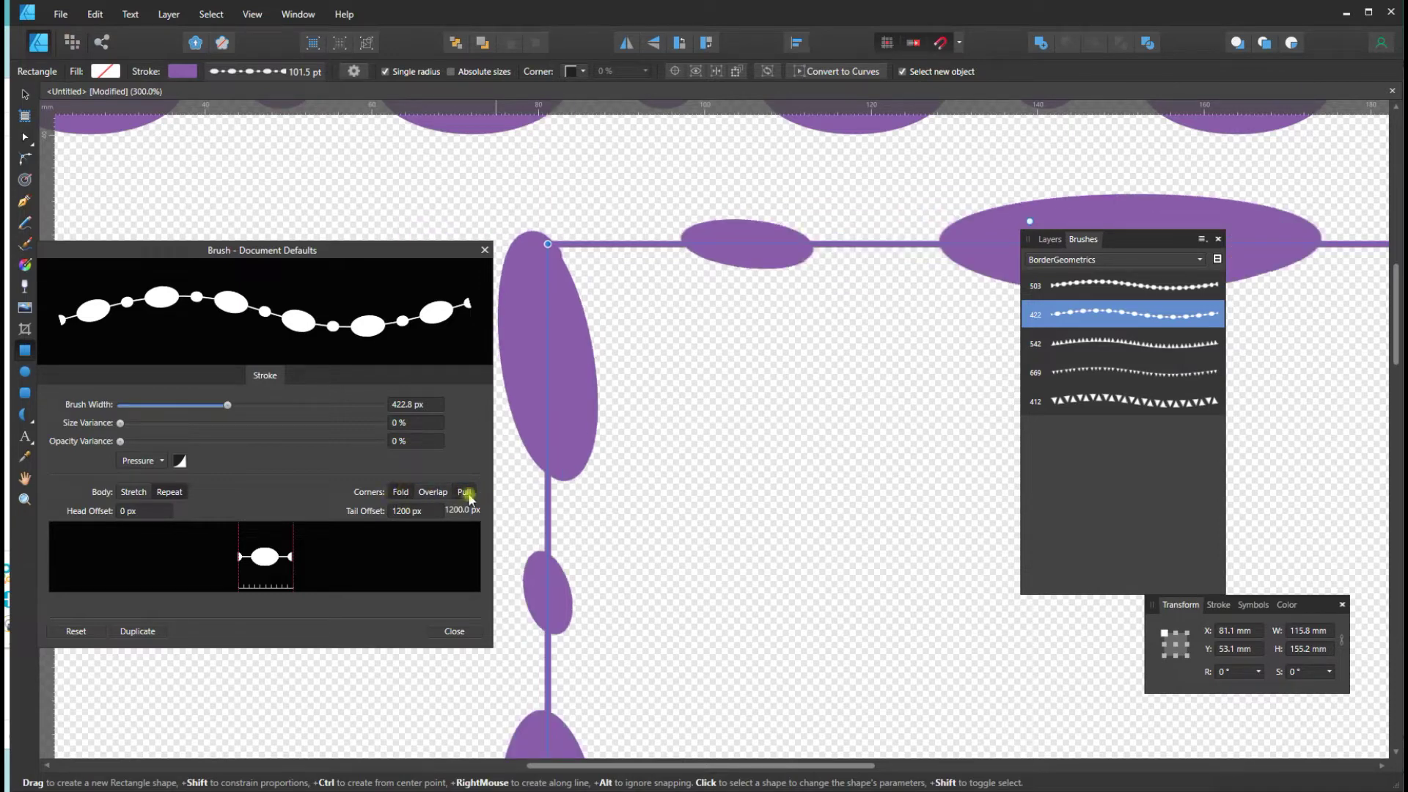
left_click(779, 525)
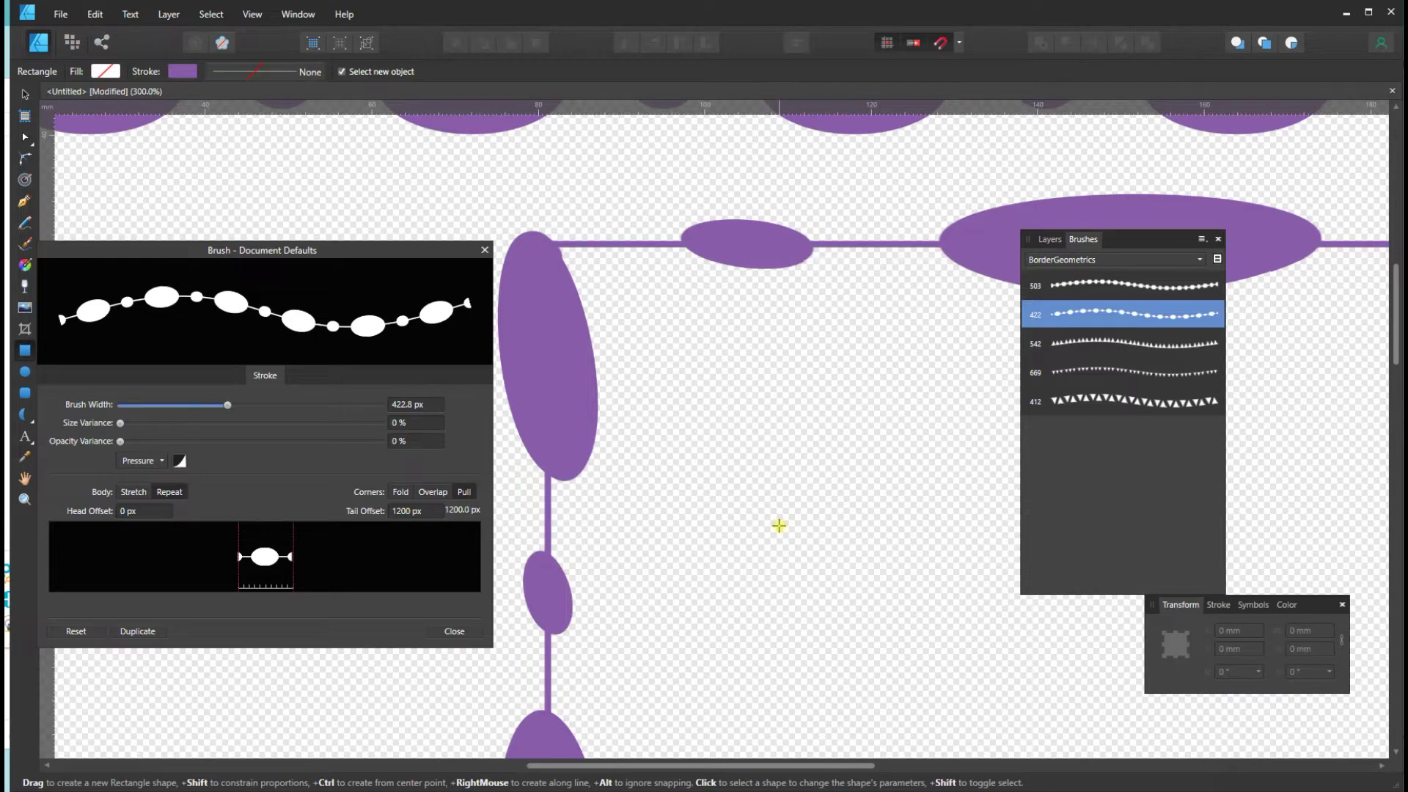
key("ctrl+minus")
key("ctrl+minus")
key("ctrl+minus")
key("ctrl+minus")
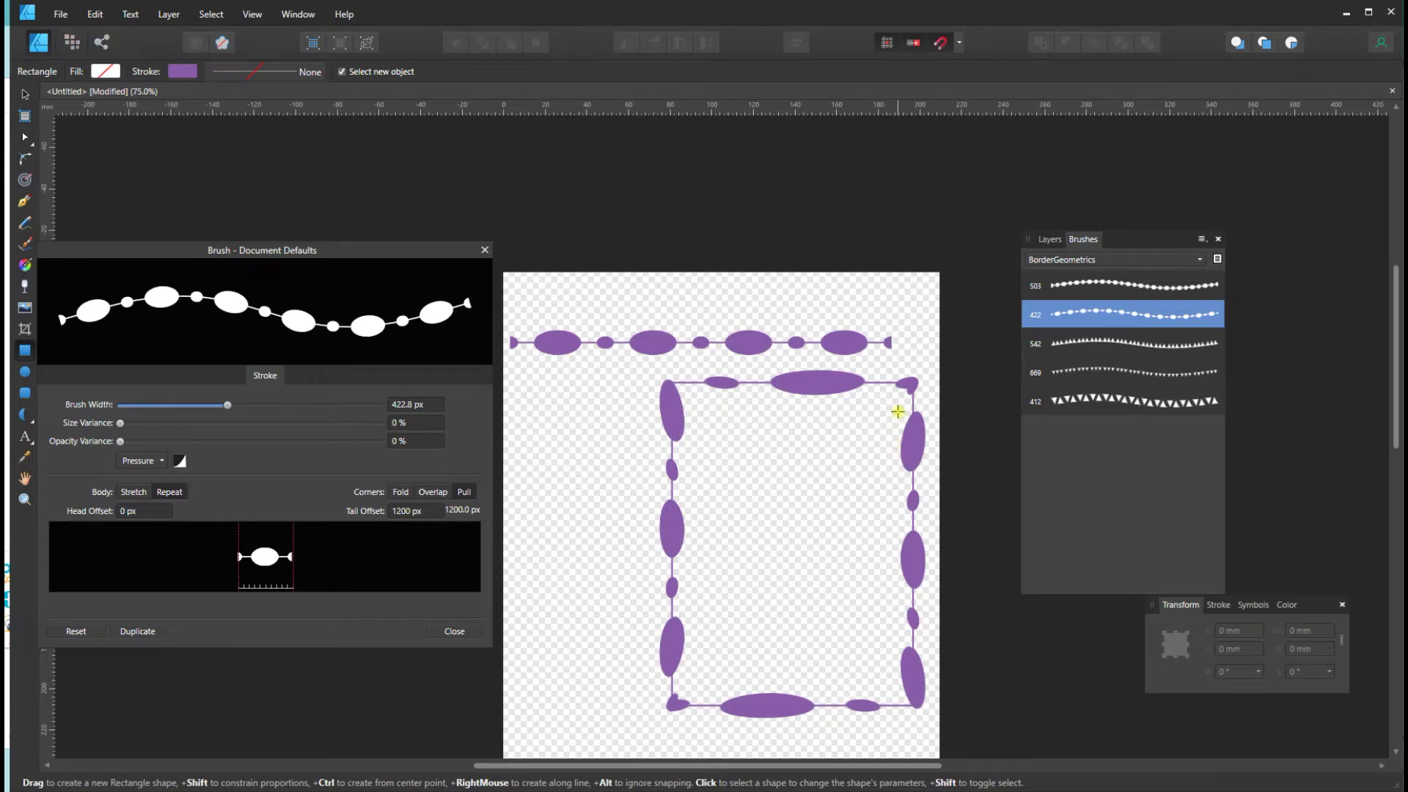
left_click(484, 250)
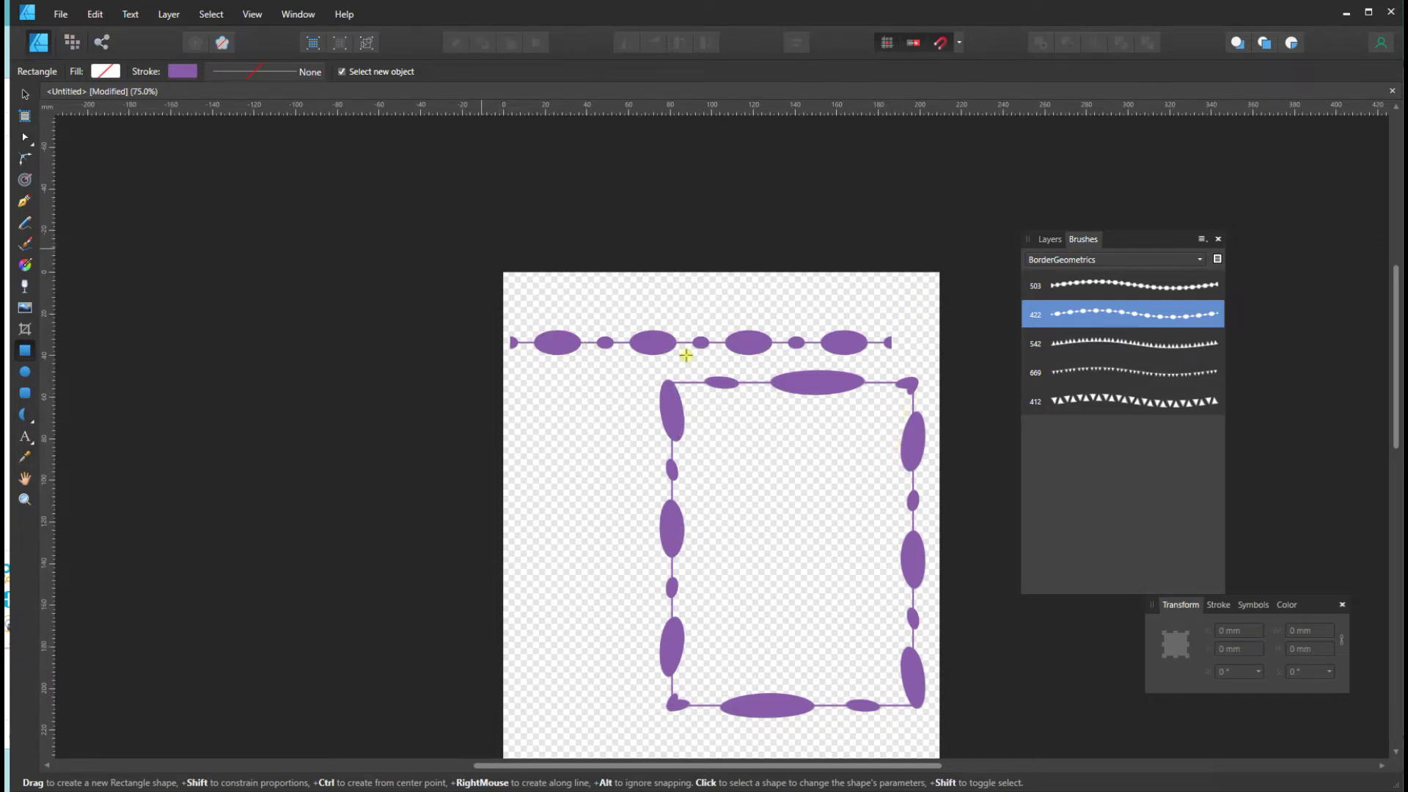
Step: Delete the rectangle and move the ball chain line lower on the page, to about X 34.5 mm, Y 73.4 mm
left_click(25, 94)
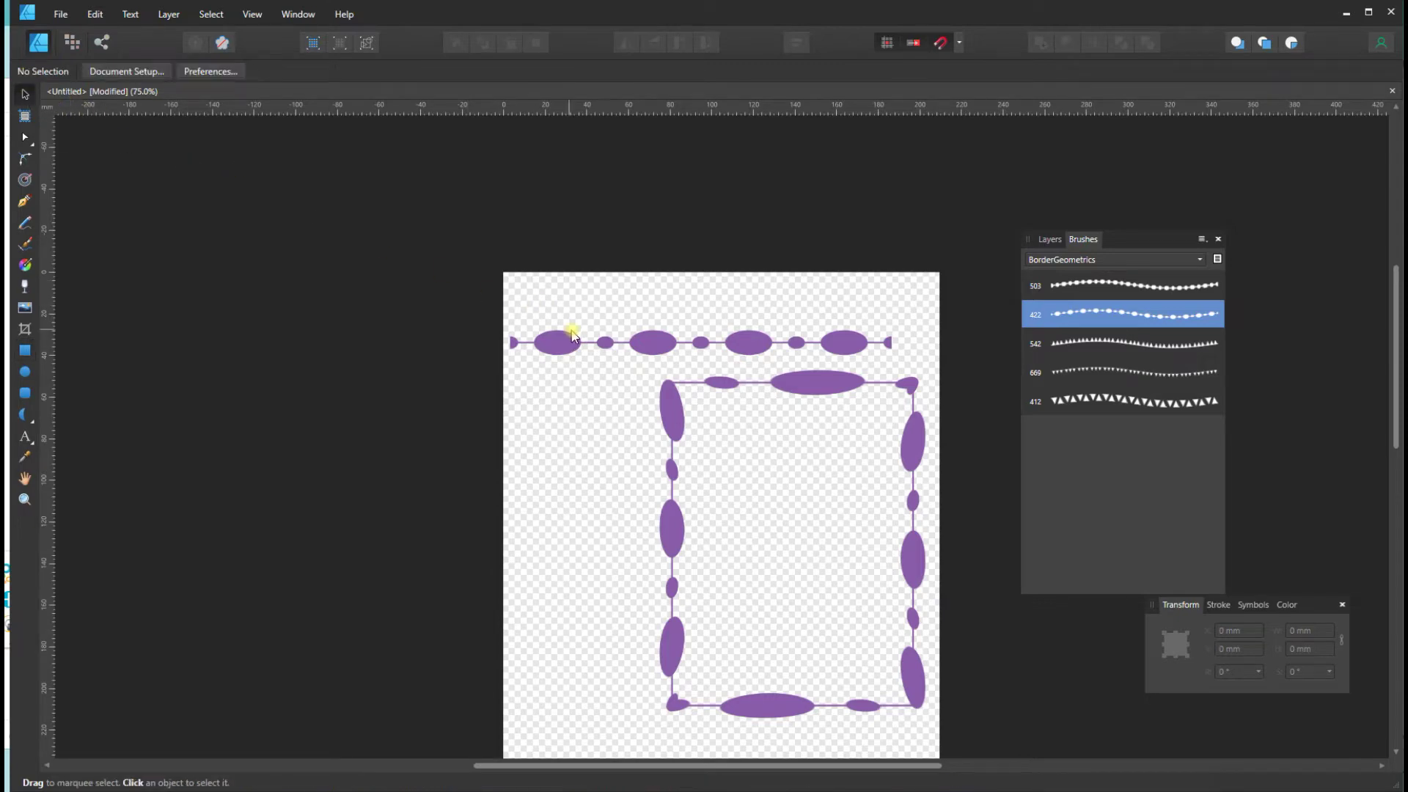
left_click(672, 409)
key("Delete")
left_click(647, 341)
left_click_drag(667, 369, 694, 449)
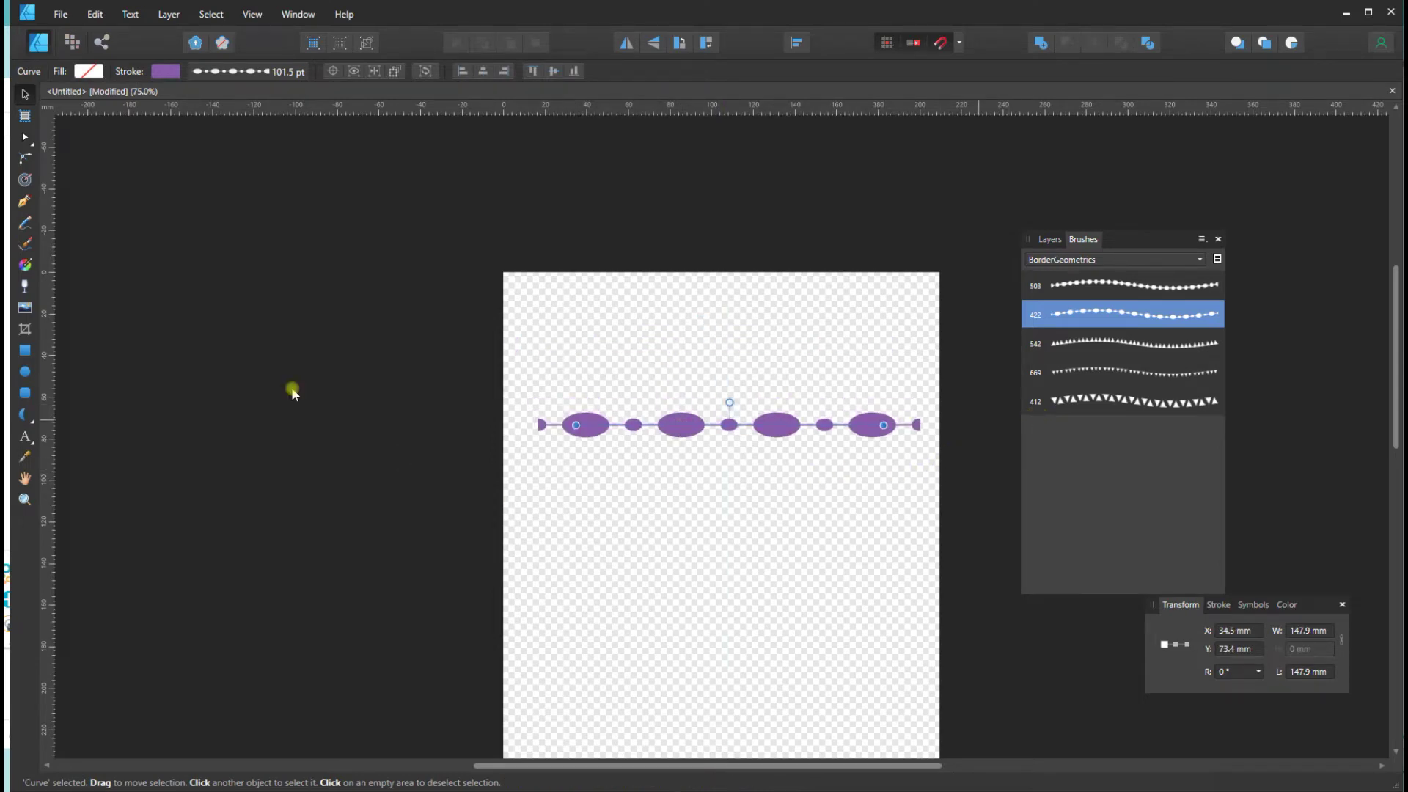
Step: Draw a nearly circular ellipse about 116 by 118 mm below the line and fill it with magenta
left_click(25, 372)
left_click_drag(619, 484, 861, 731)
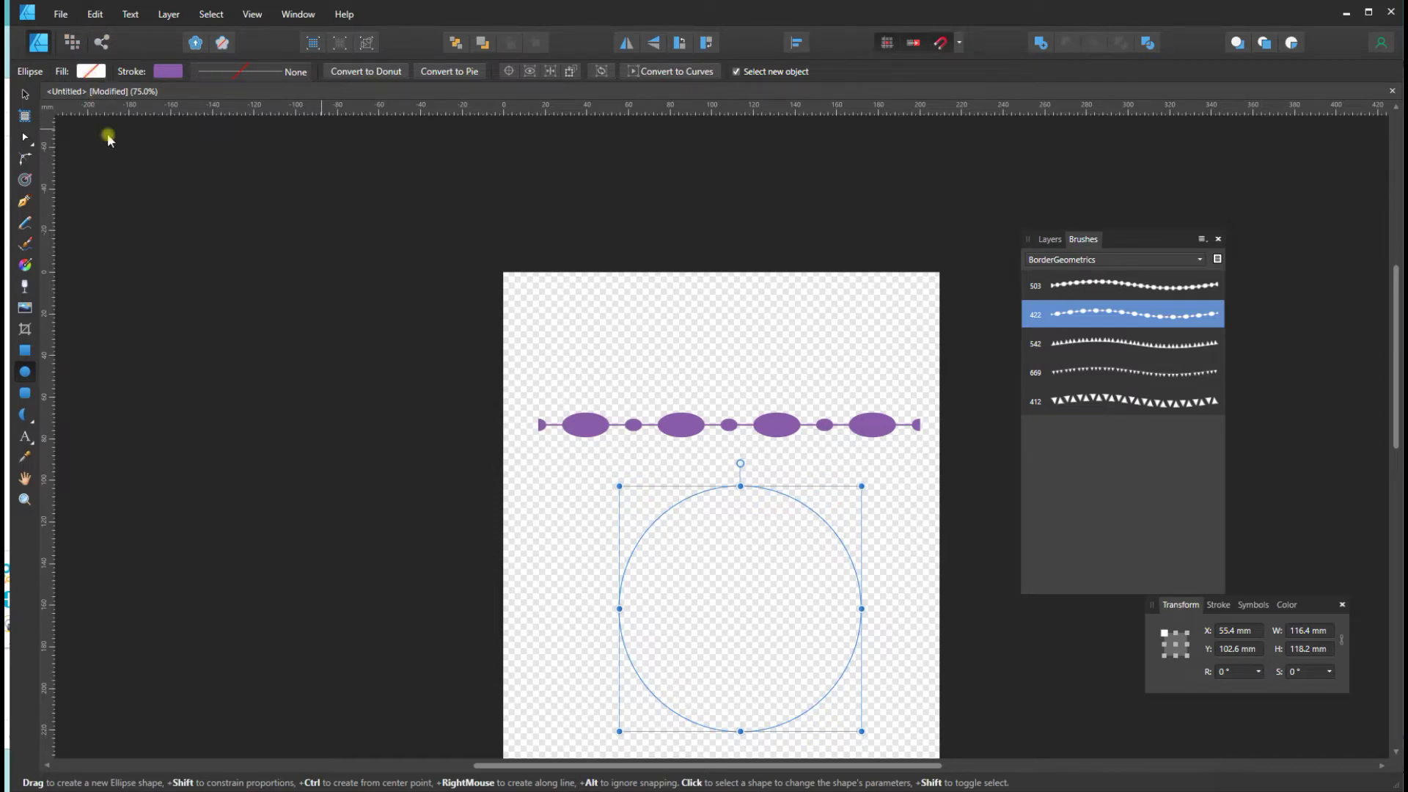
left_click(91, 71)
left_click(122, 183)
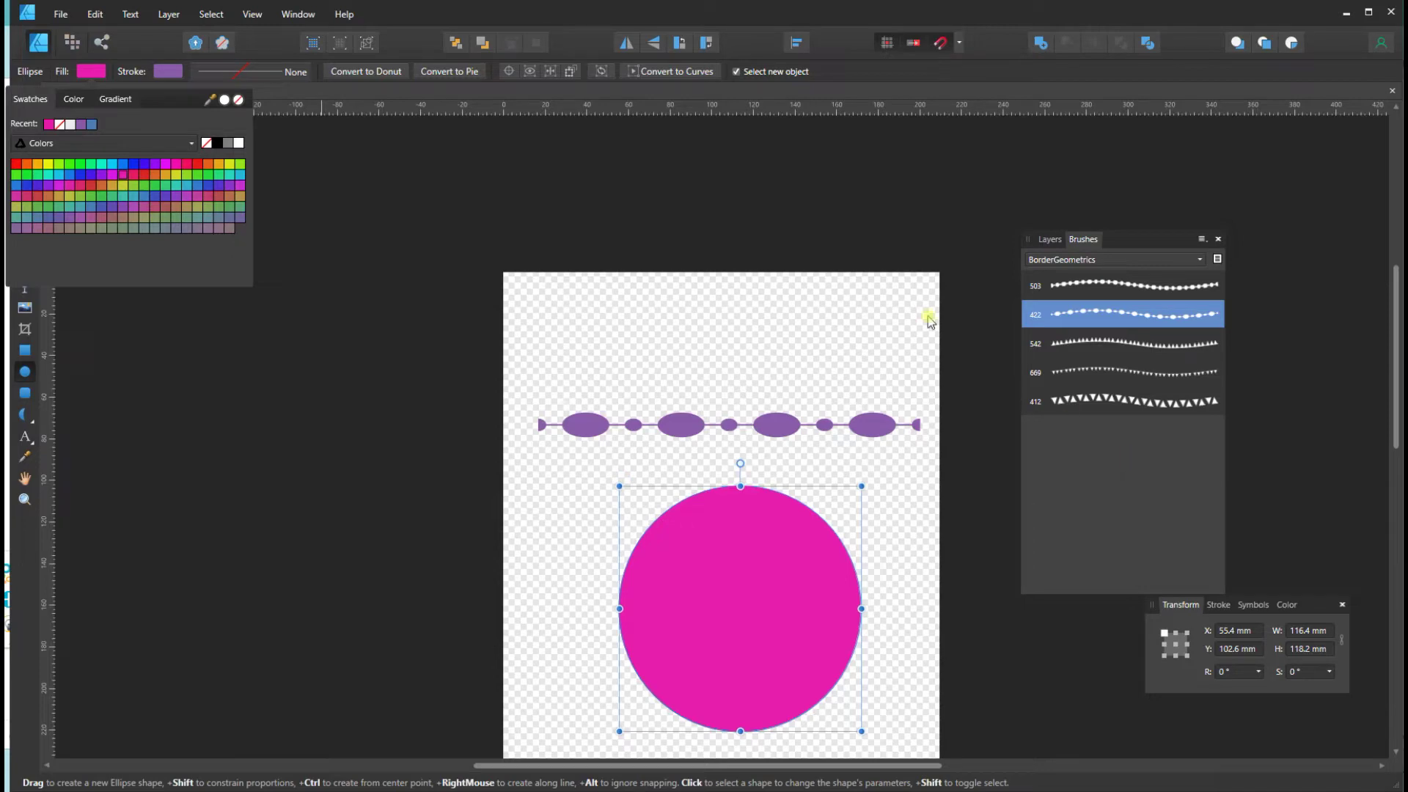
Step: Show the Styles studio with its default category
left_click(252, 15)
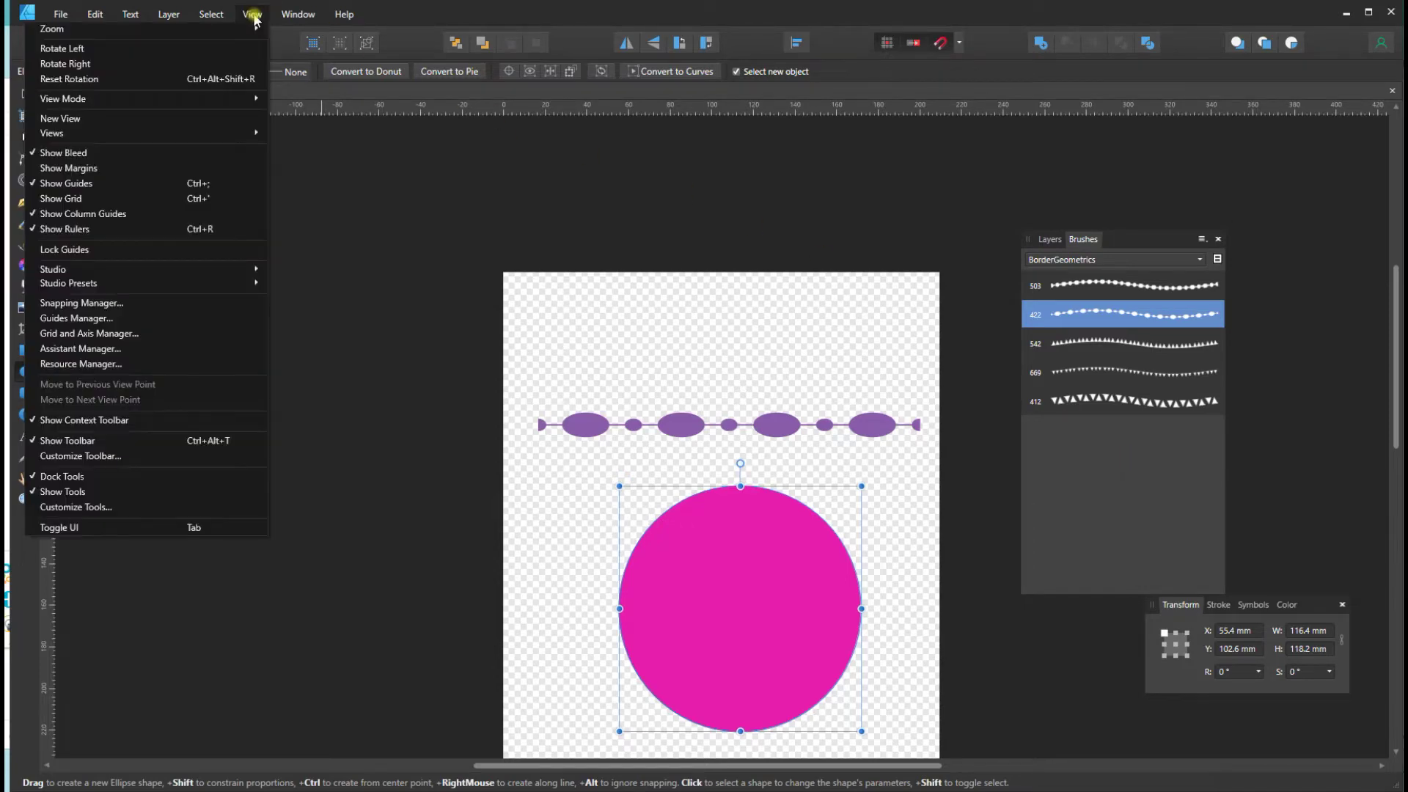
mouse_move(173, 269)
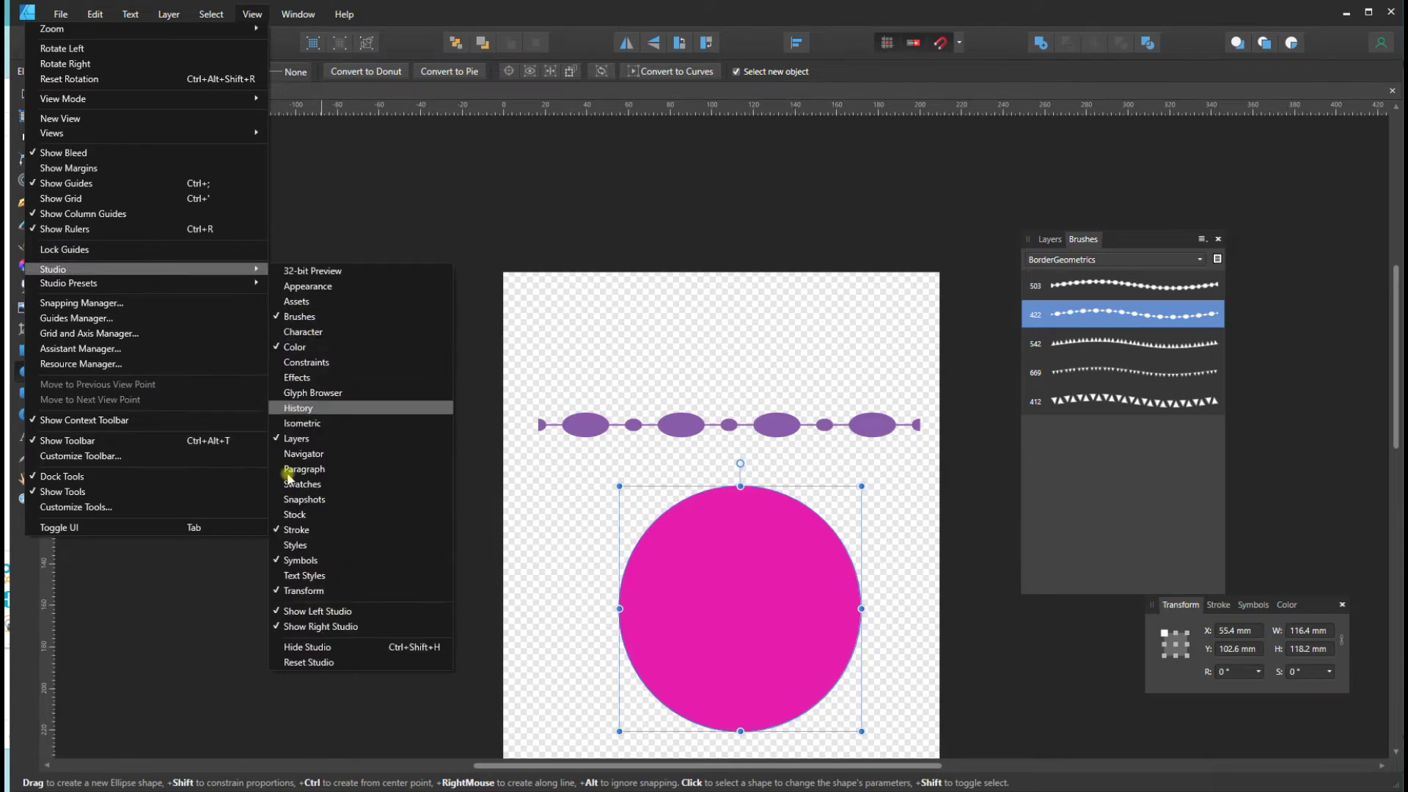
left_click(291, 546)
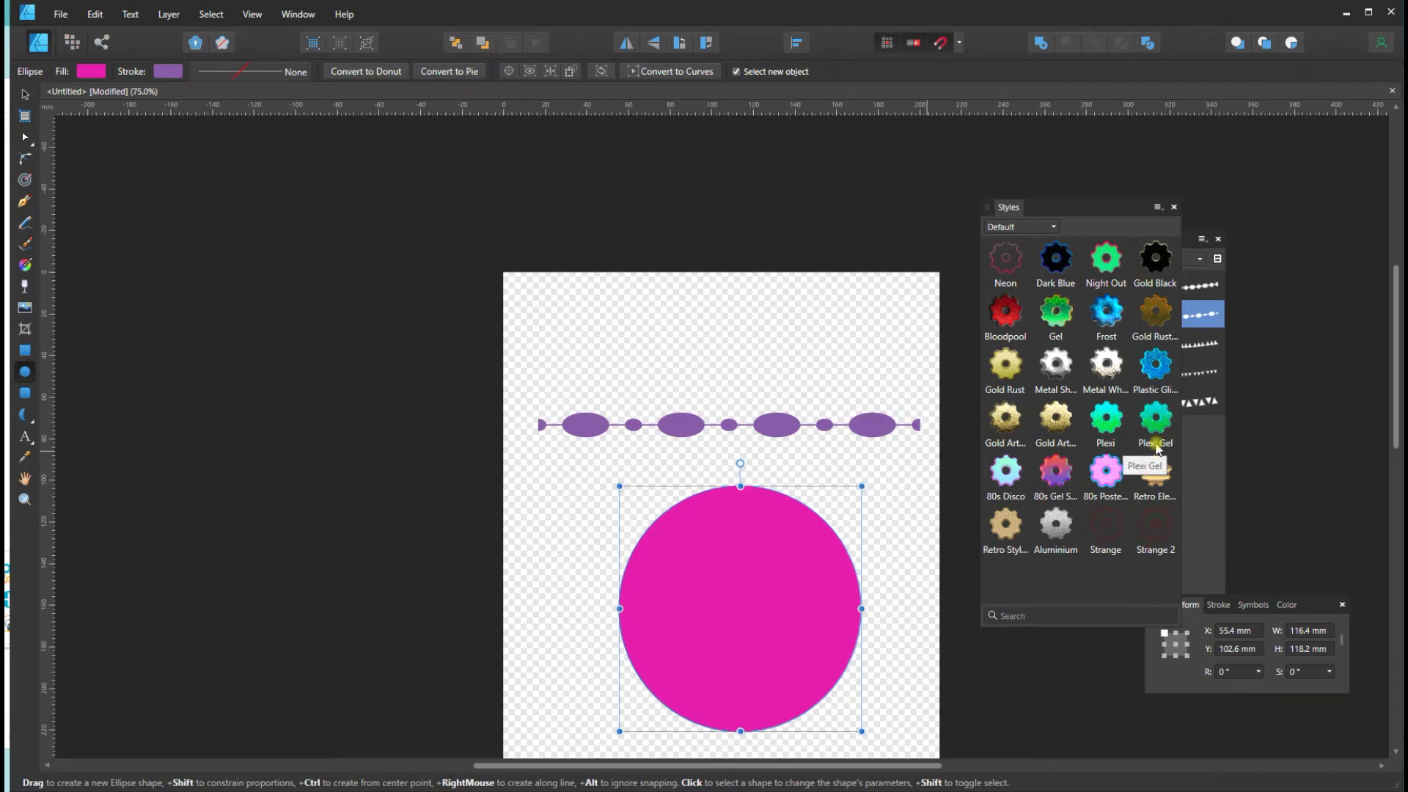
Step: Try the default Frost, dark Gold Rust, Gel, Dark Blue, Night Out and Bloodpool styles on the ellipse in turn
left_click(1115, 315)
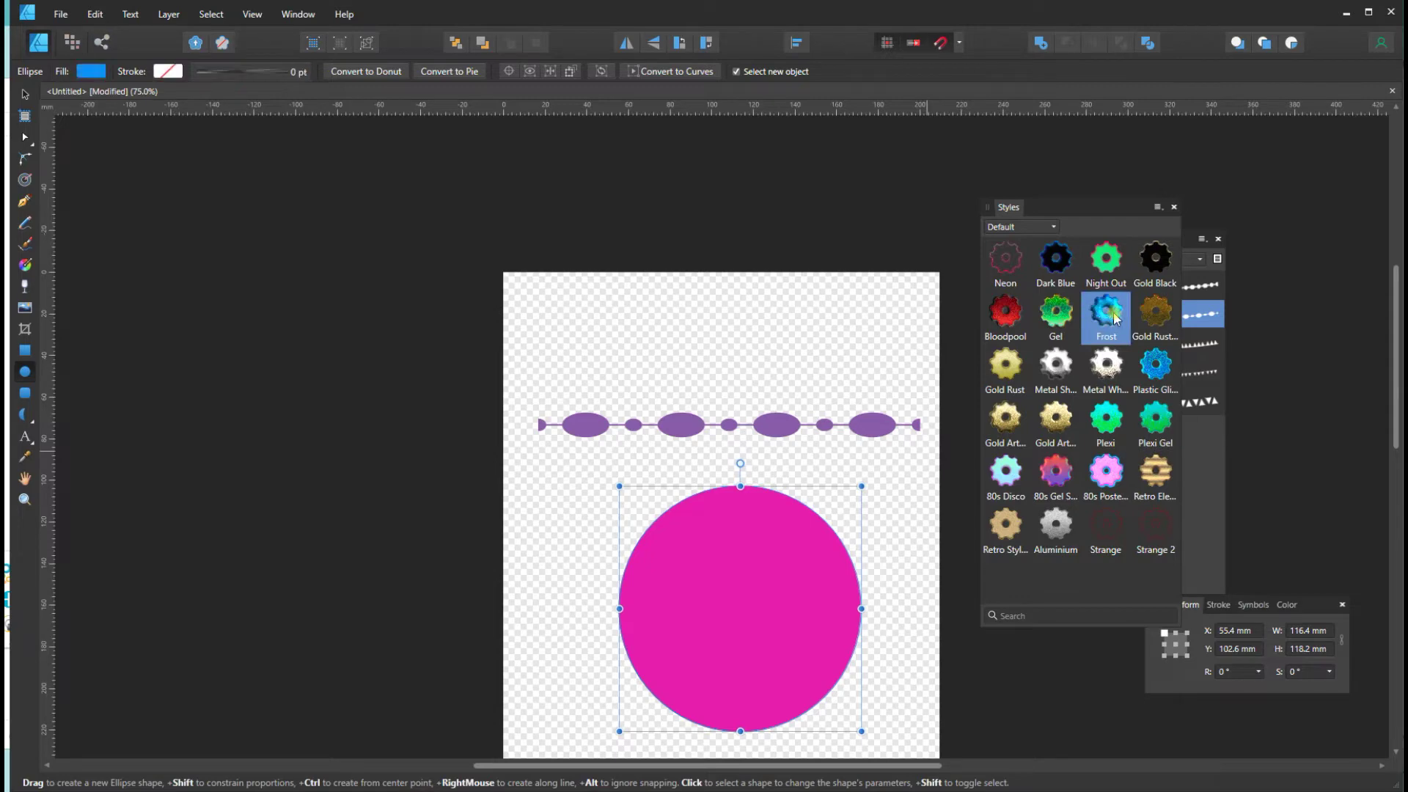
left_click(1156, 312)
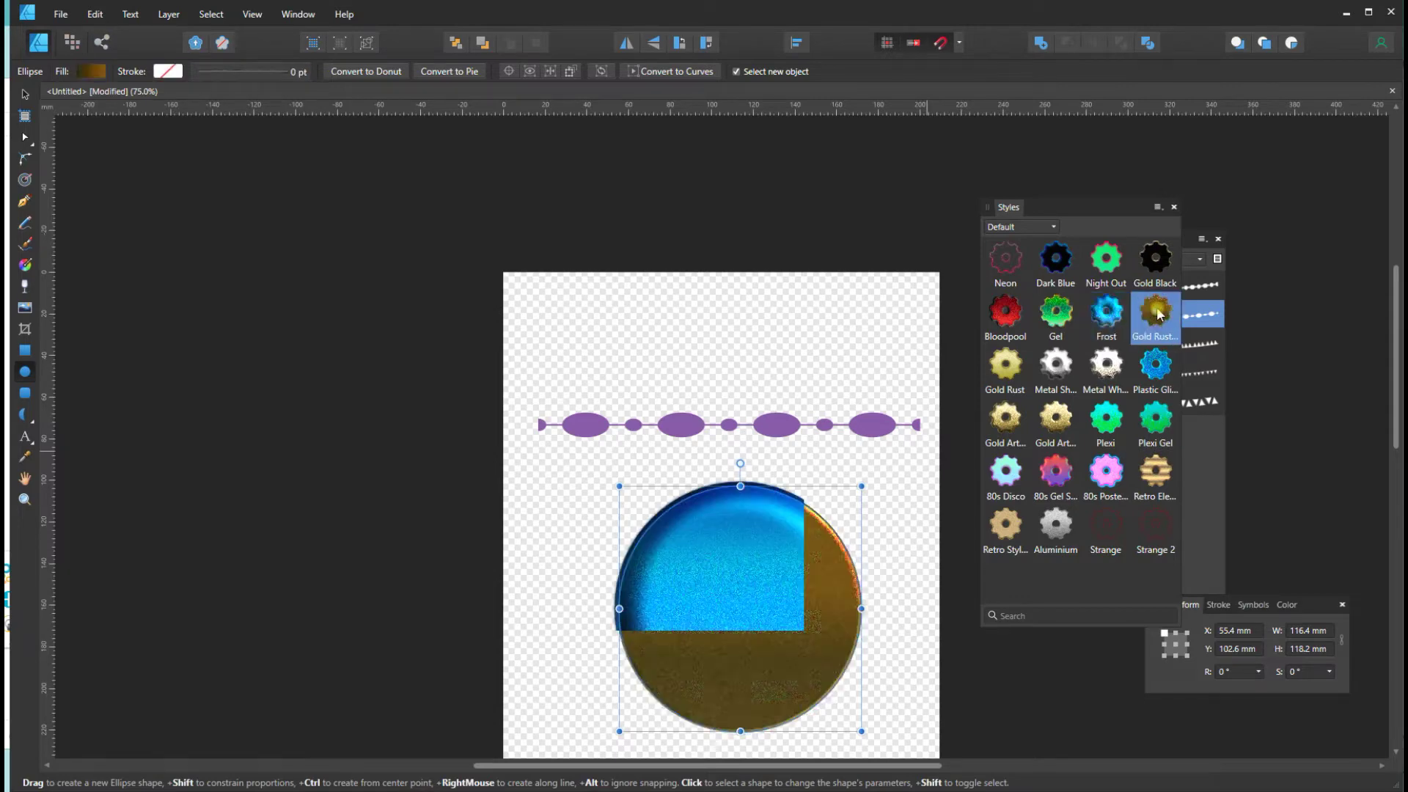
left_click(1060, 313)
left_click(1065, 267)
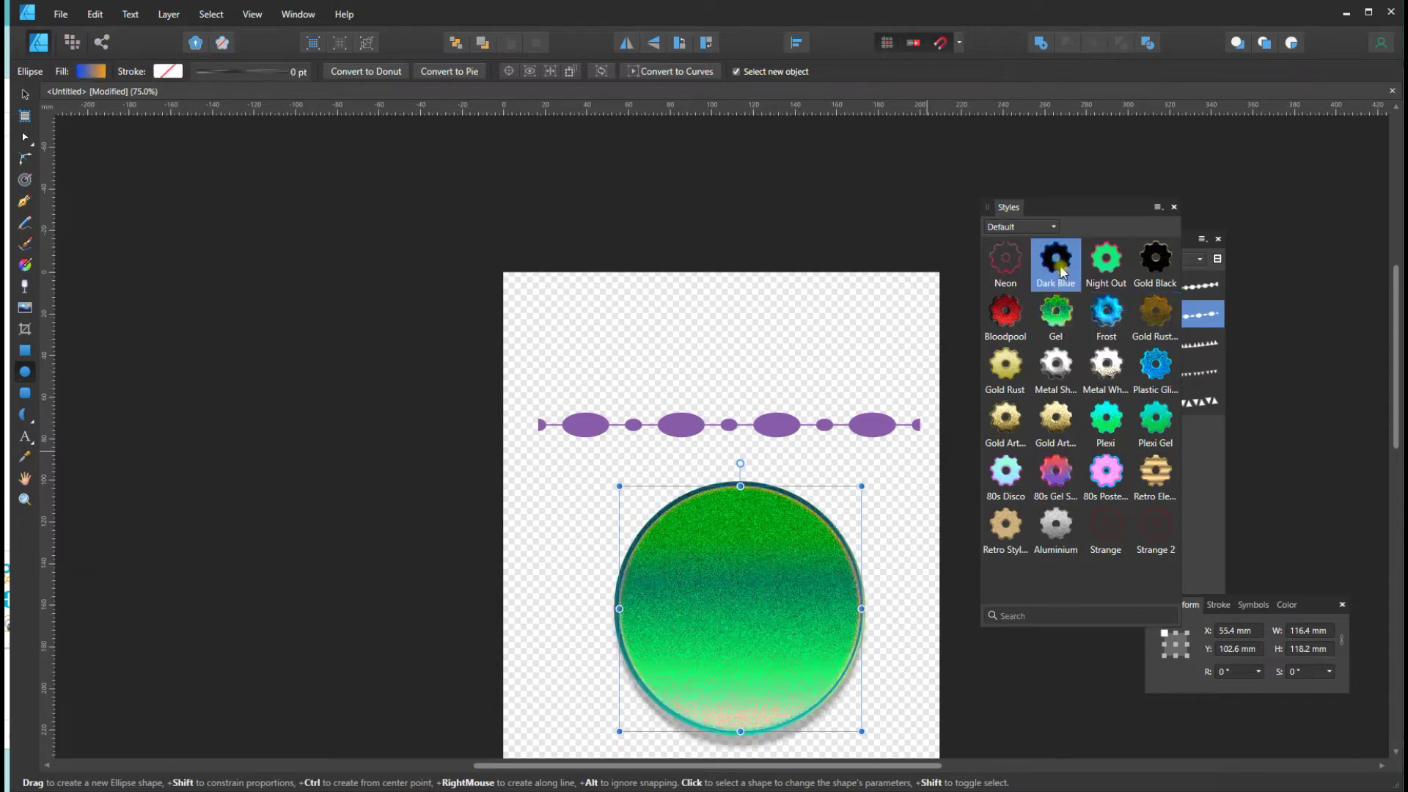
left_click(1106, 261)
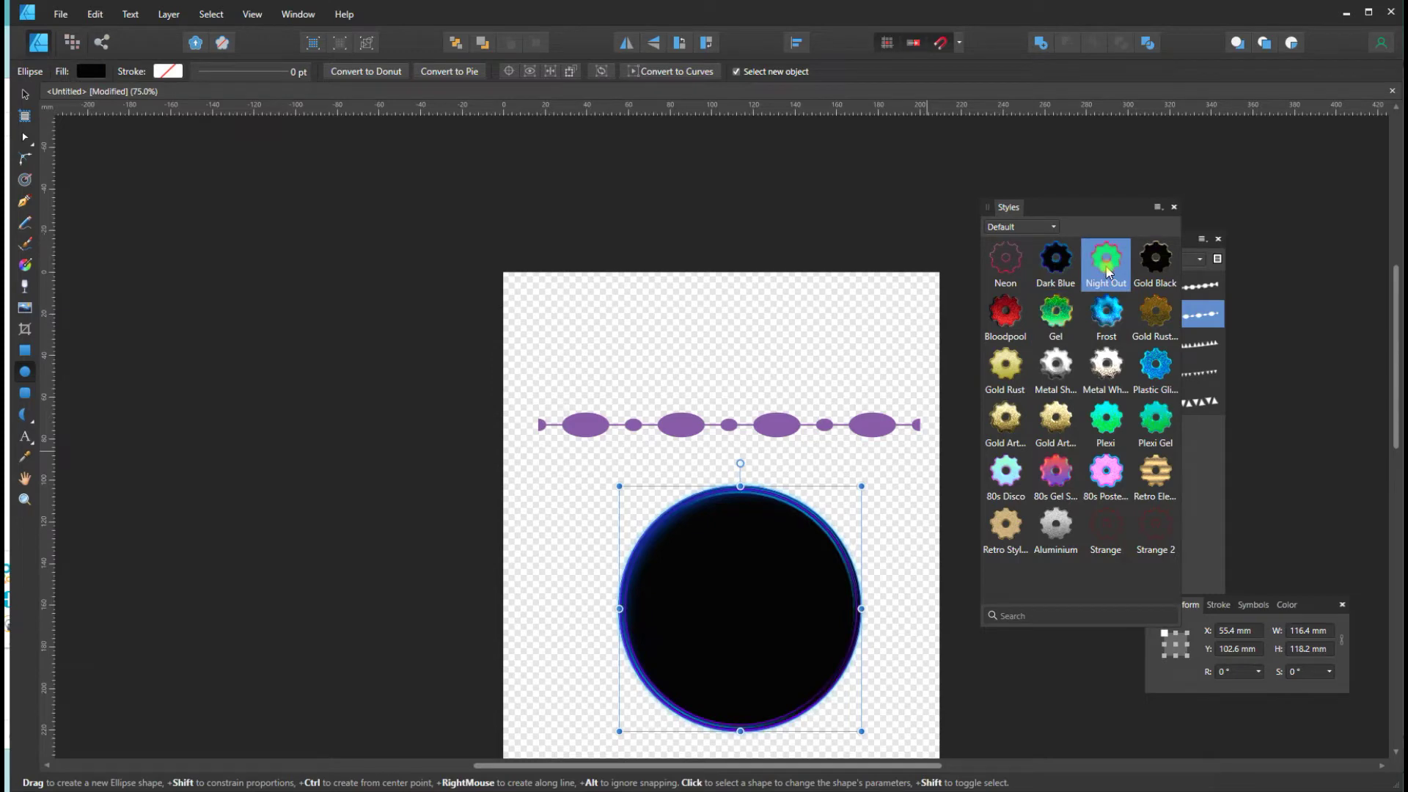
left_click(1004, 314)
Step: Try both Gold Art styles, Gold Rust, Aluminium and the plain retro style on the ellipse, ending with the striped retro style
left_click(1049, 417)
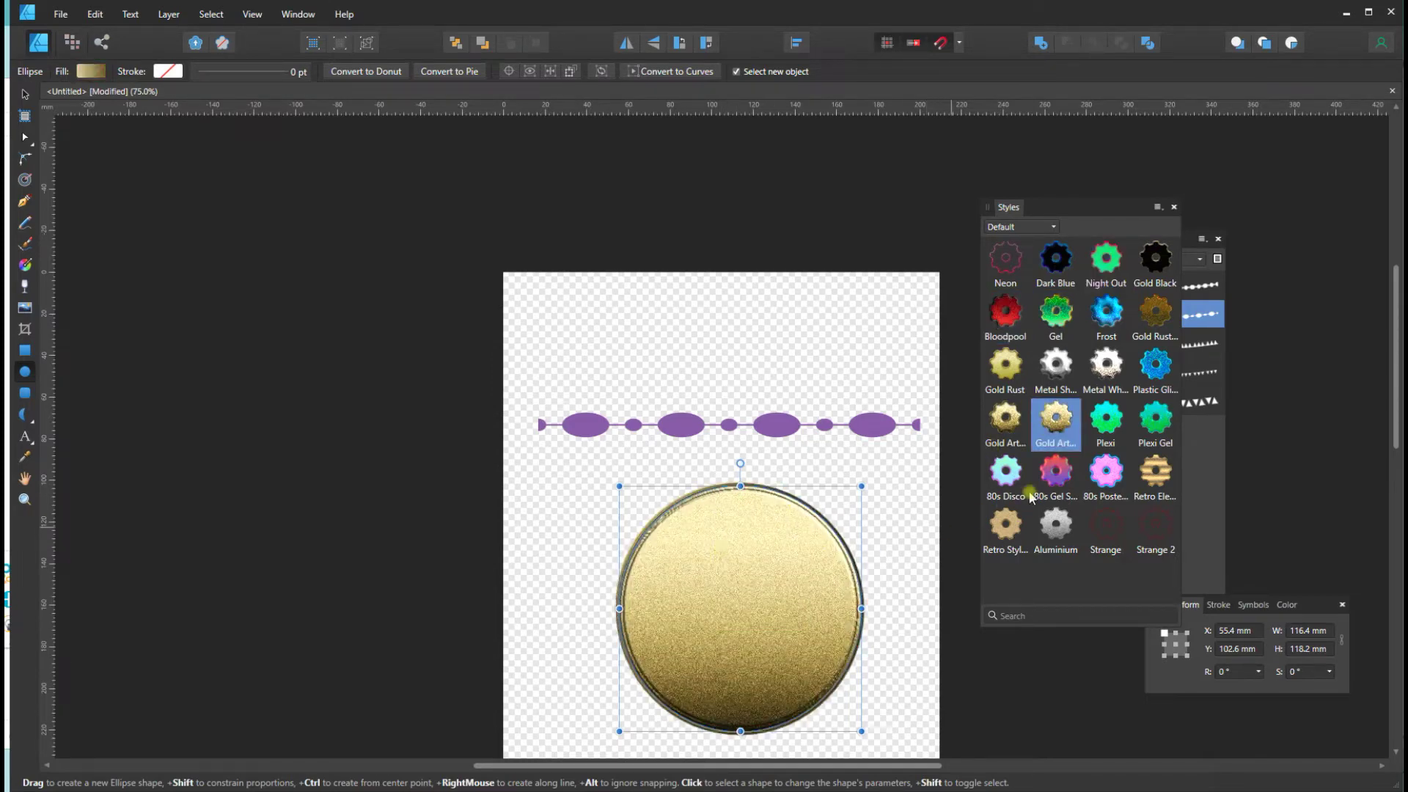
left_click(1007, 431)
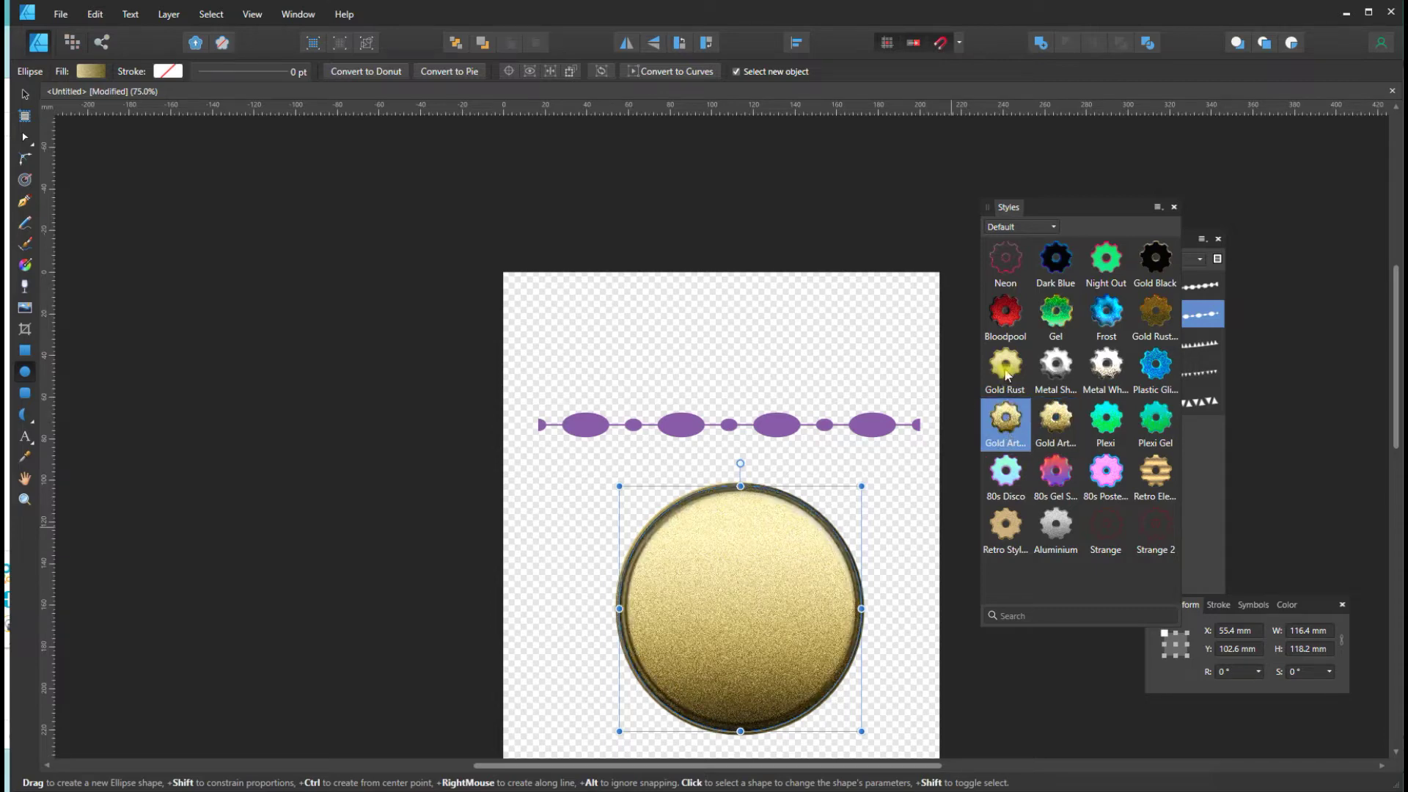
left_click(1006, 365)
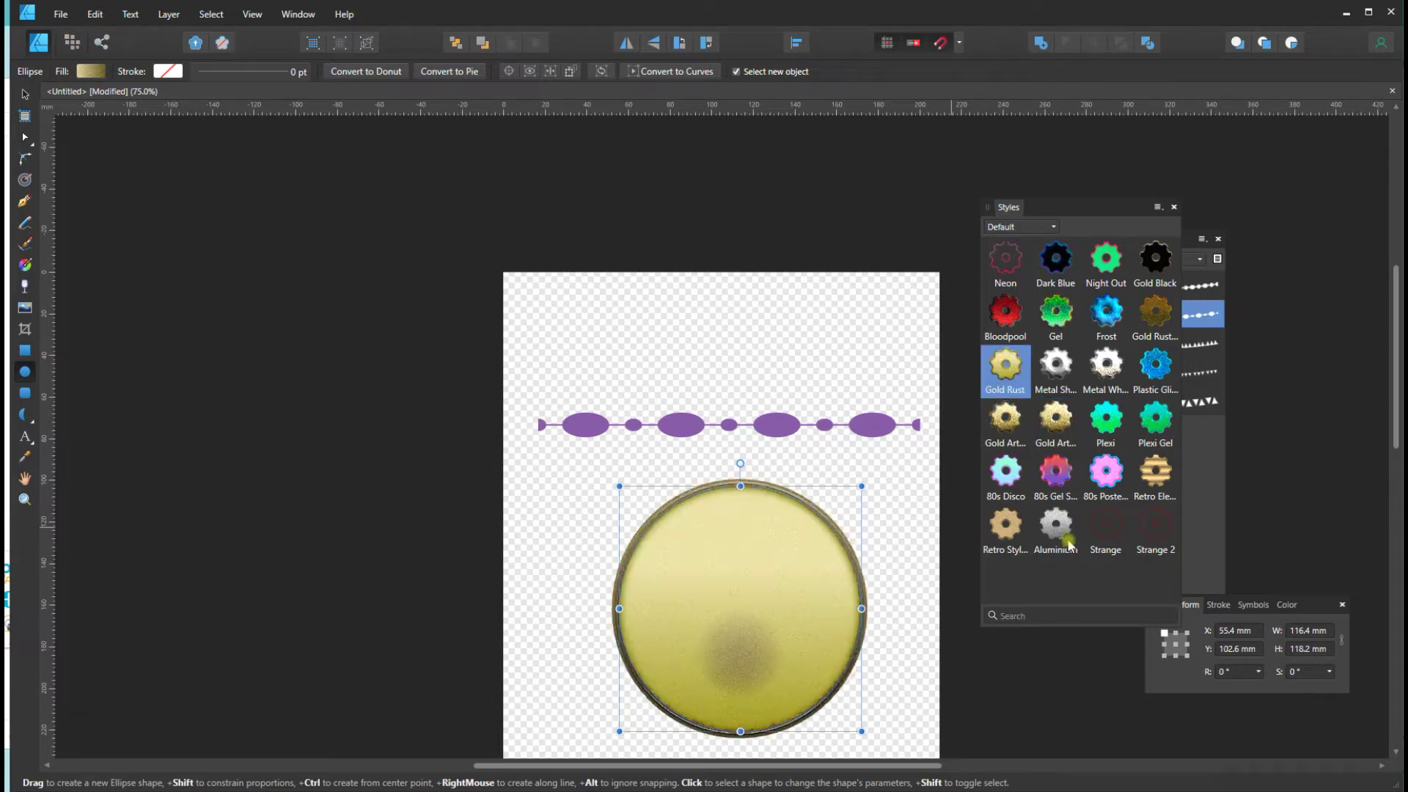
left_click(1056, 524)
left_click(1013, 538)
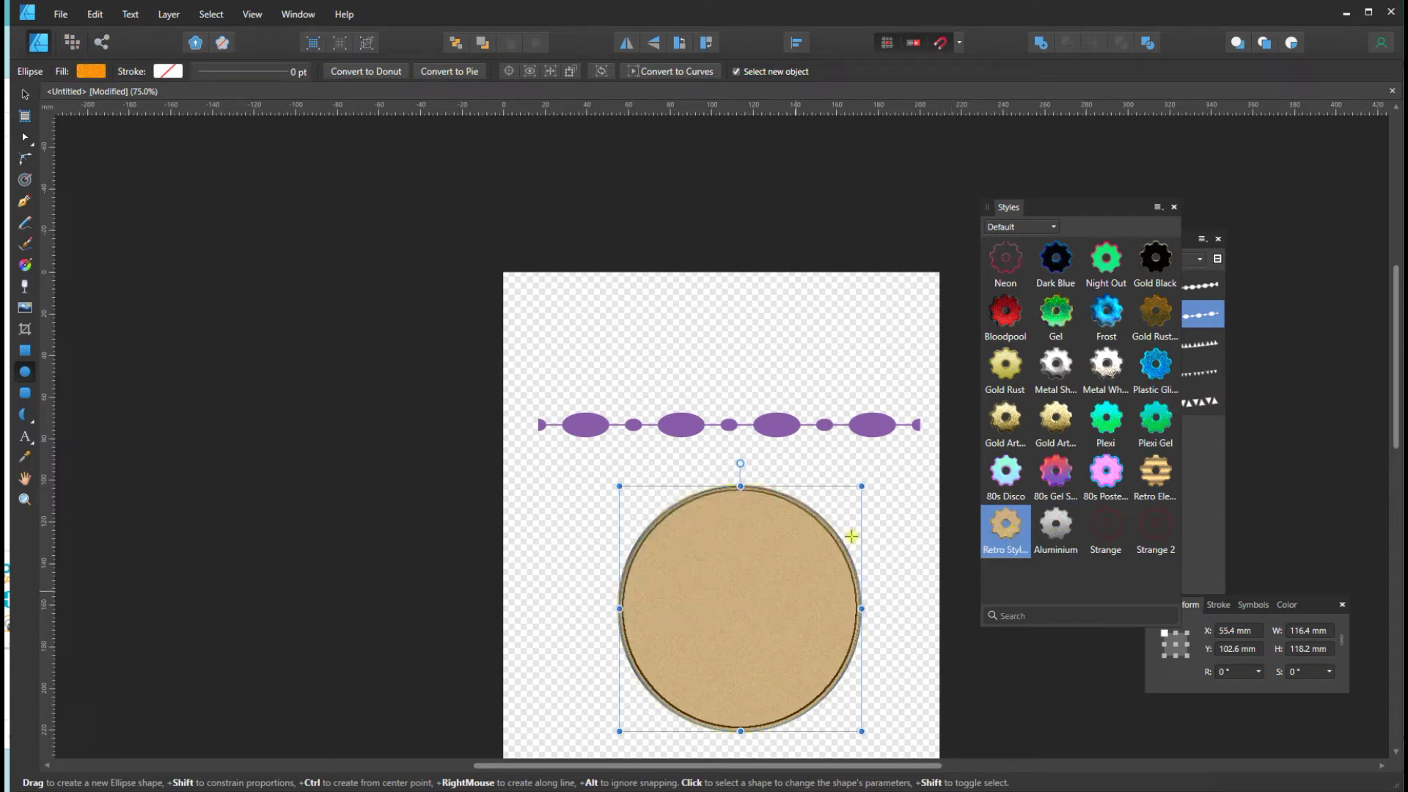
left_click(1155, 481)
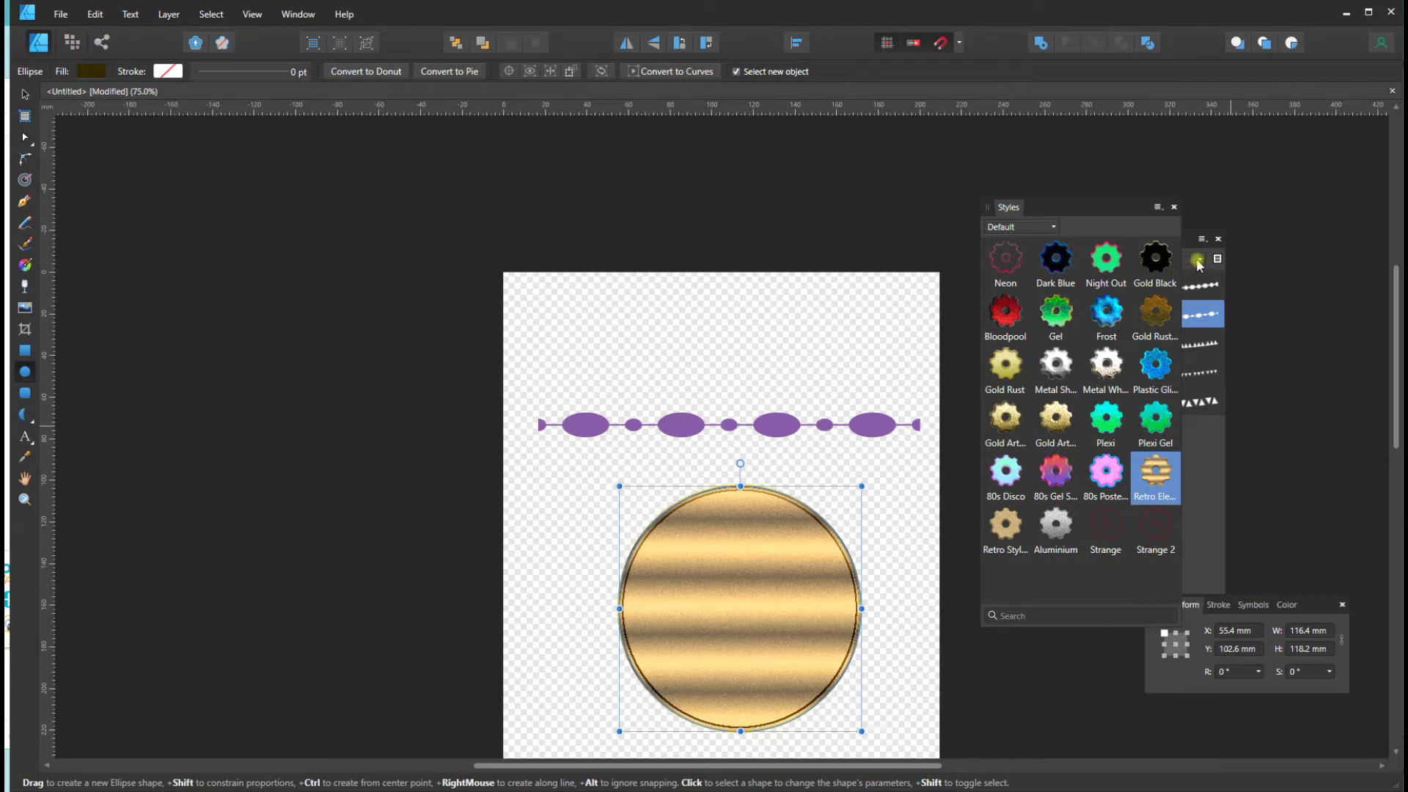
Step: Import the styles category file CA Styles Metal Glitters.afstyles from Downloads and keep the CA Styles category selected
left_click(1157, 206)
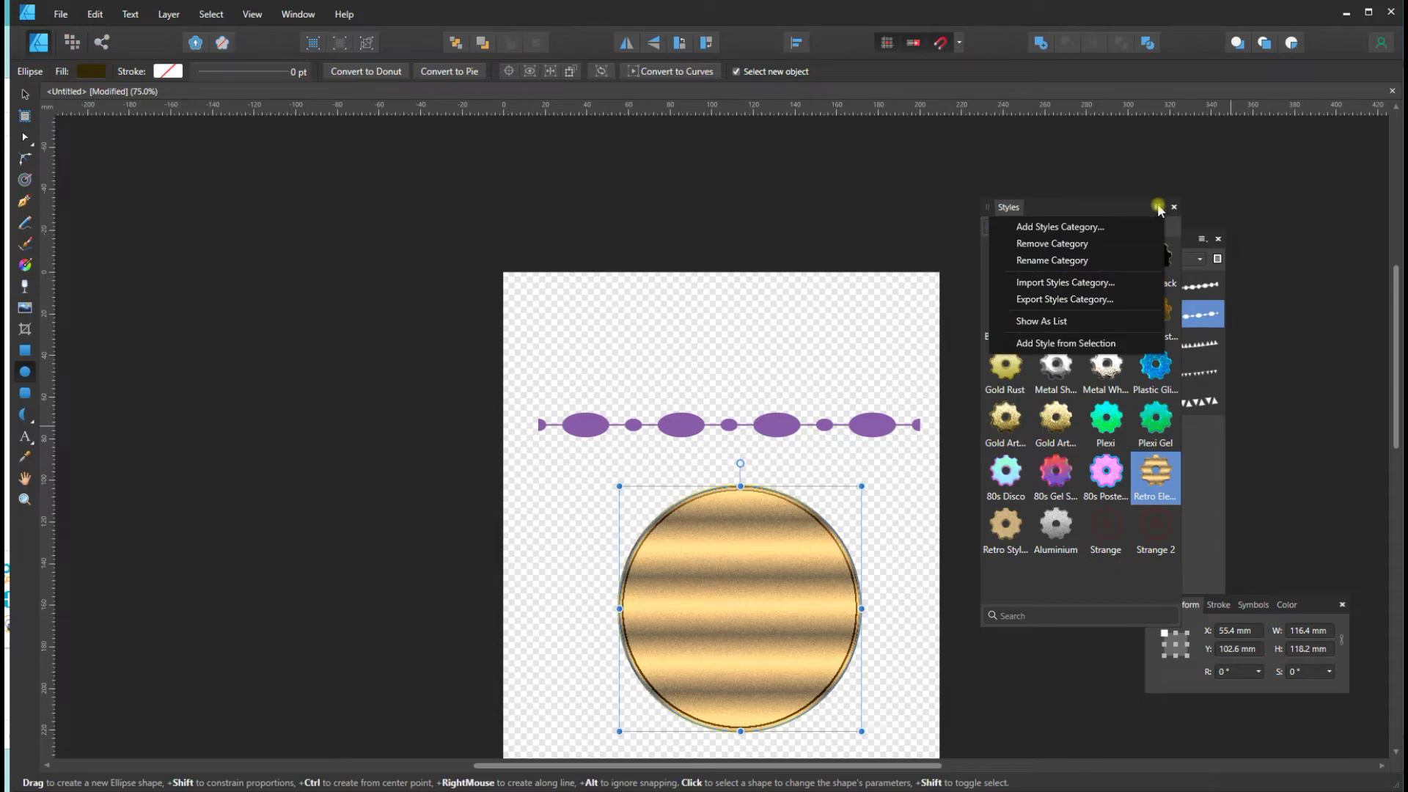
left_click(1044, 284)
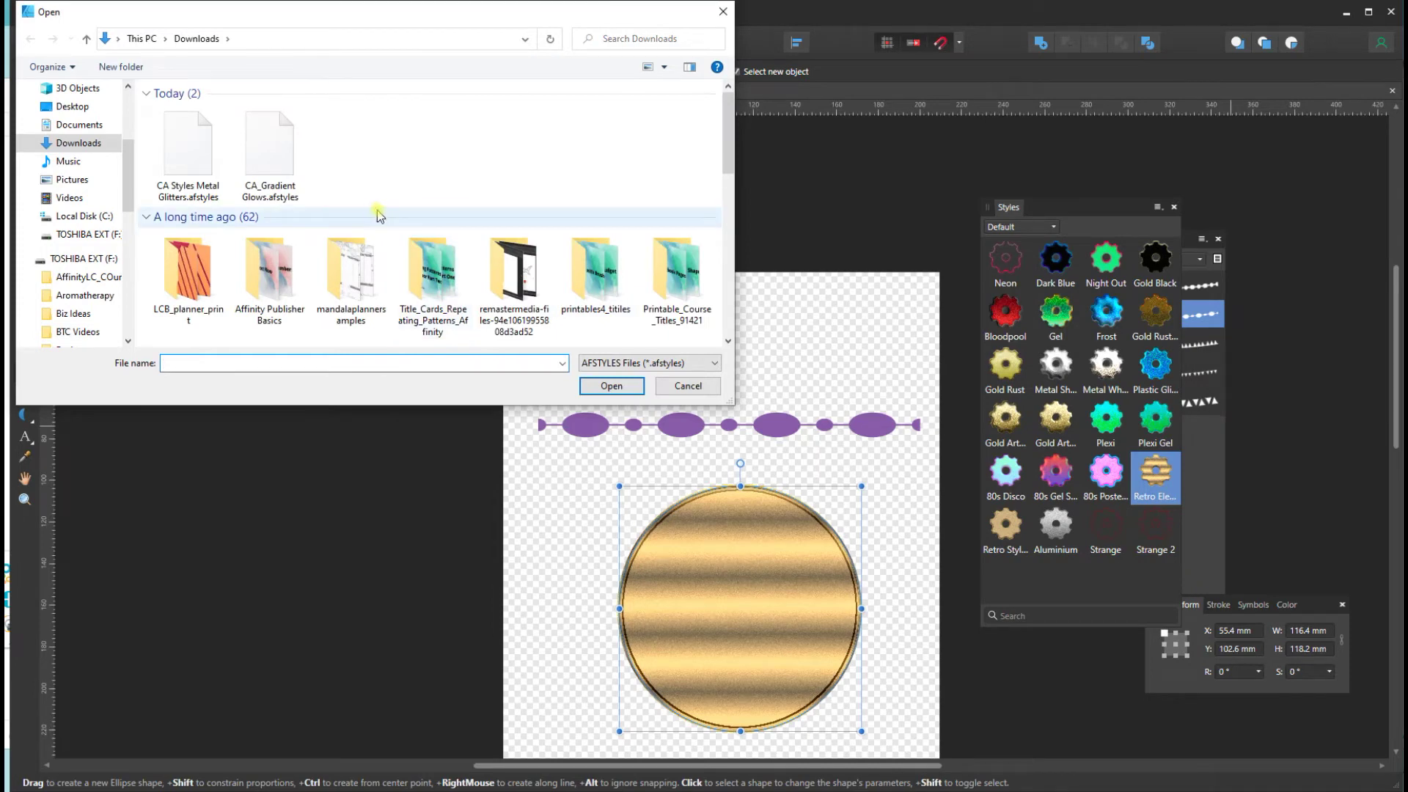
left_click(179, 148)
left_click(603, 390)
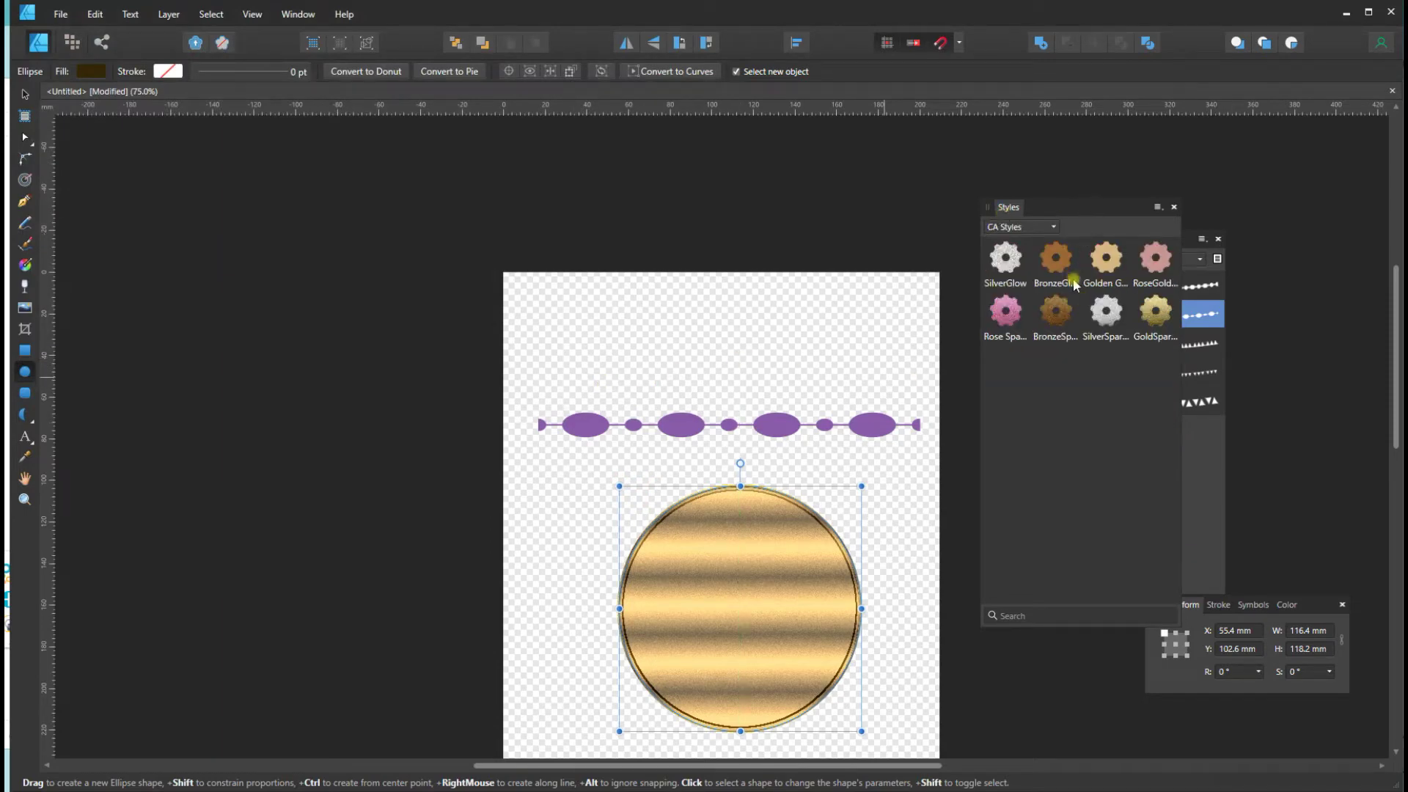
left_click(1052, 228)
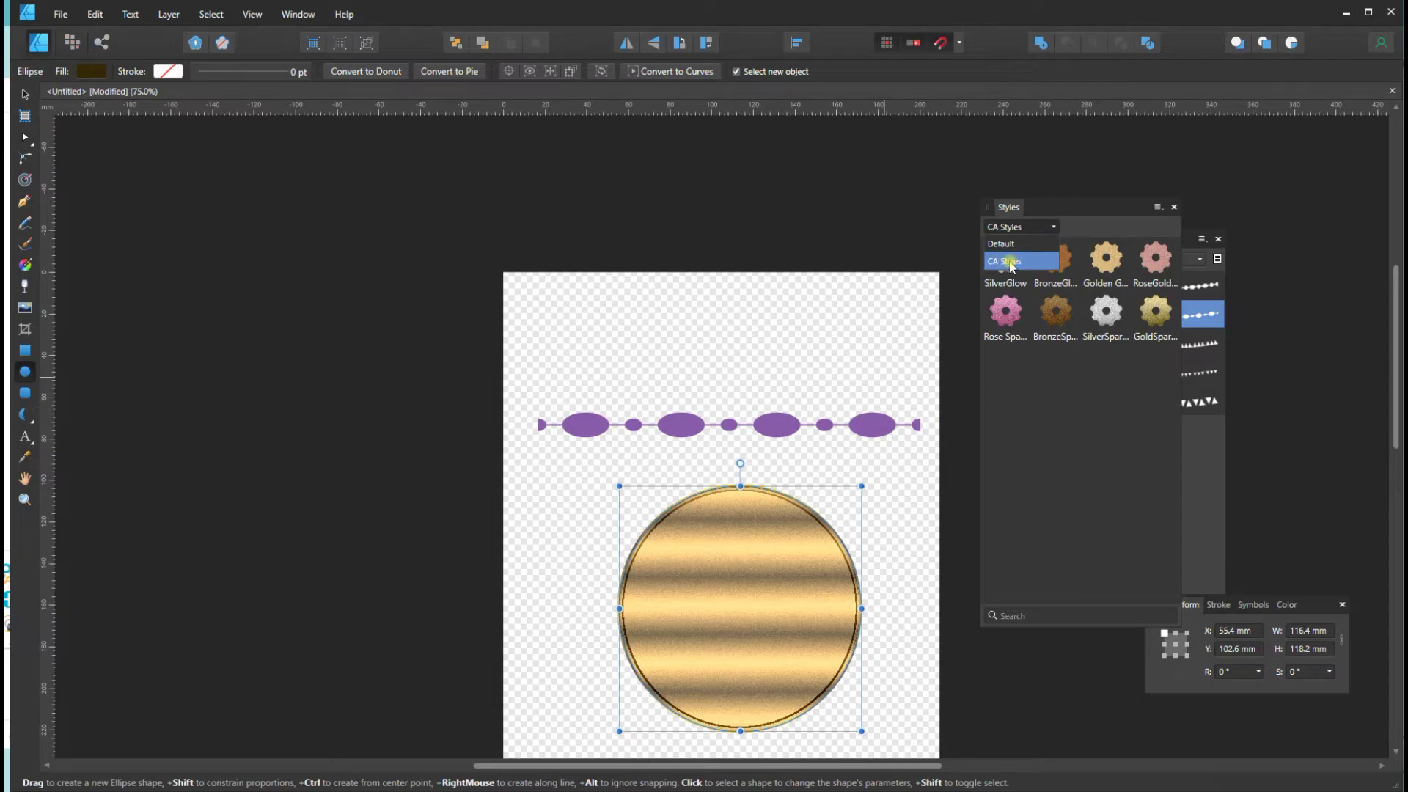
left_click(1073, 369)
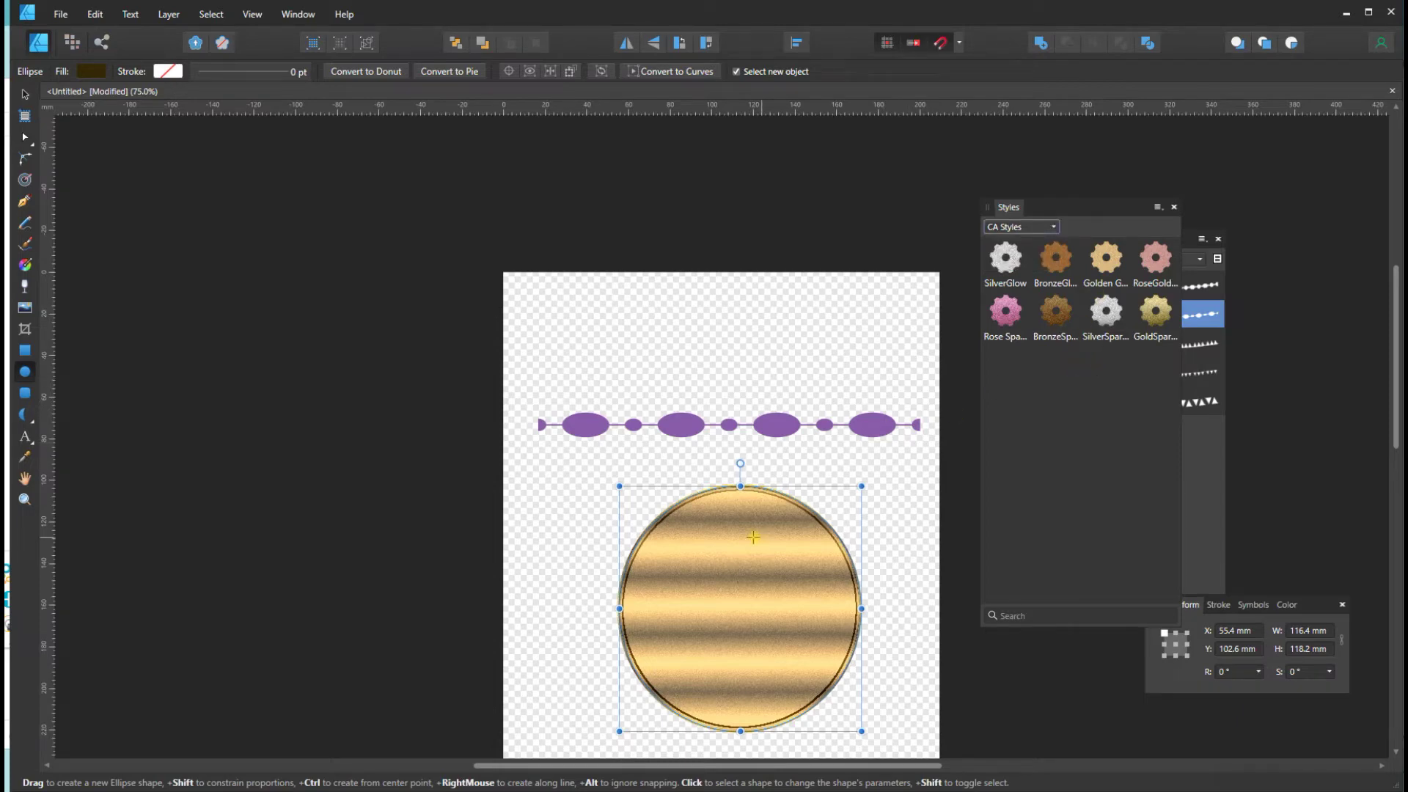
Step: Apply the SilverGlow, bronze glow, golden glow and rose gold styles from CA Styles to the ellipse in turn, ending with rose gold
left_click(1005, 259)
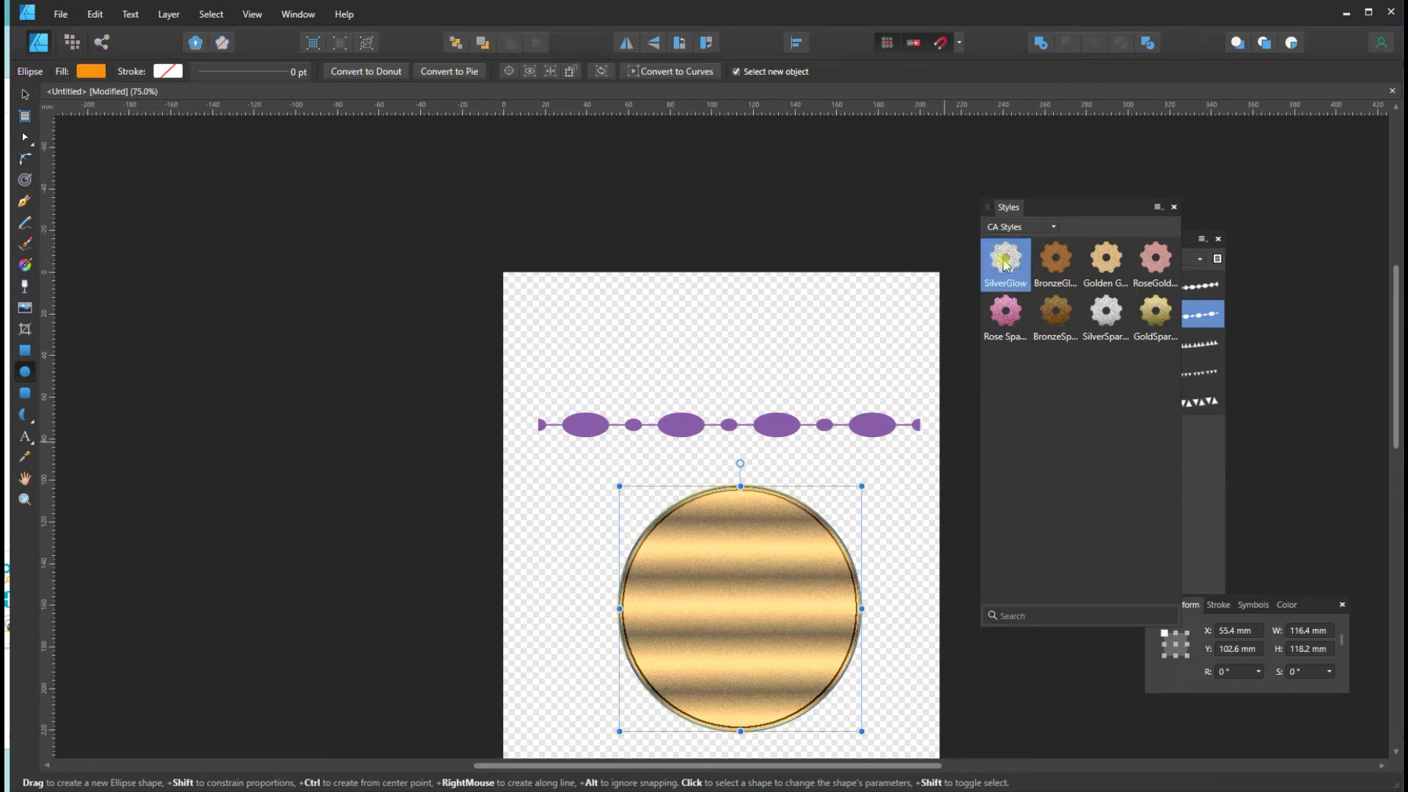
left_click(1057, 263)
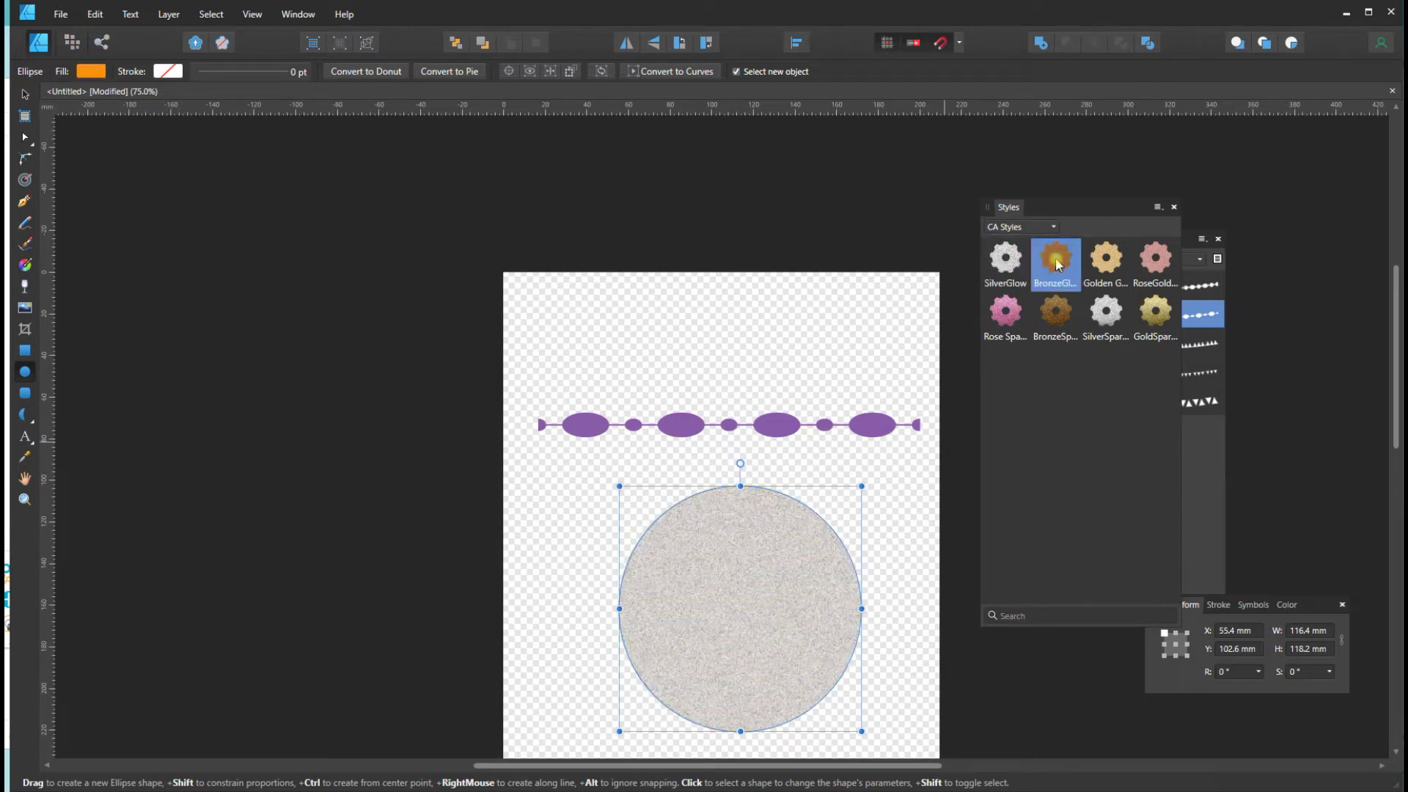
left_click(1110, 270)
left_click(1154, 265)
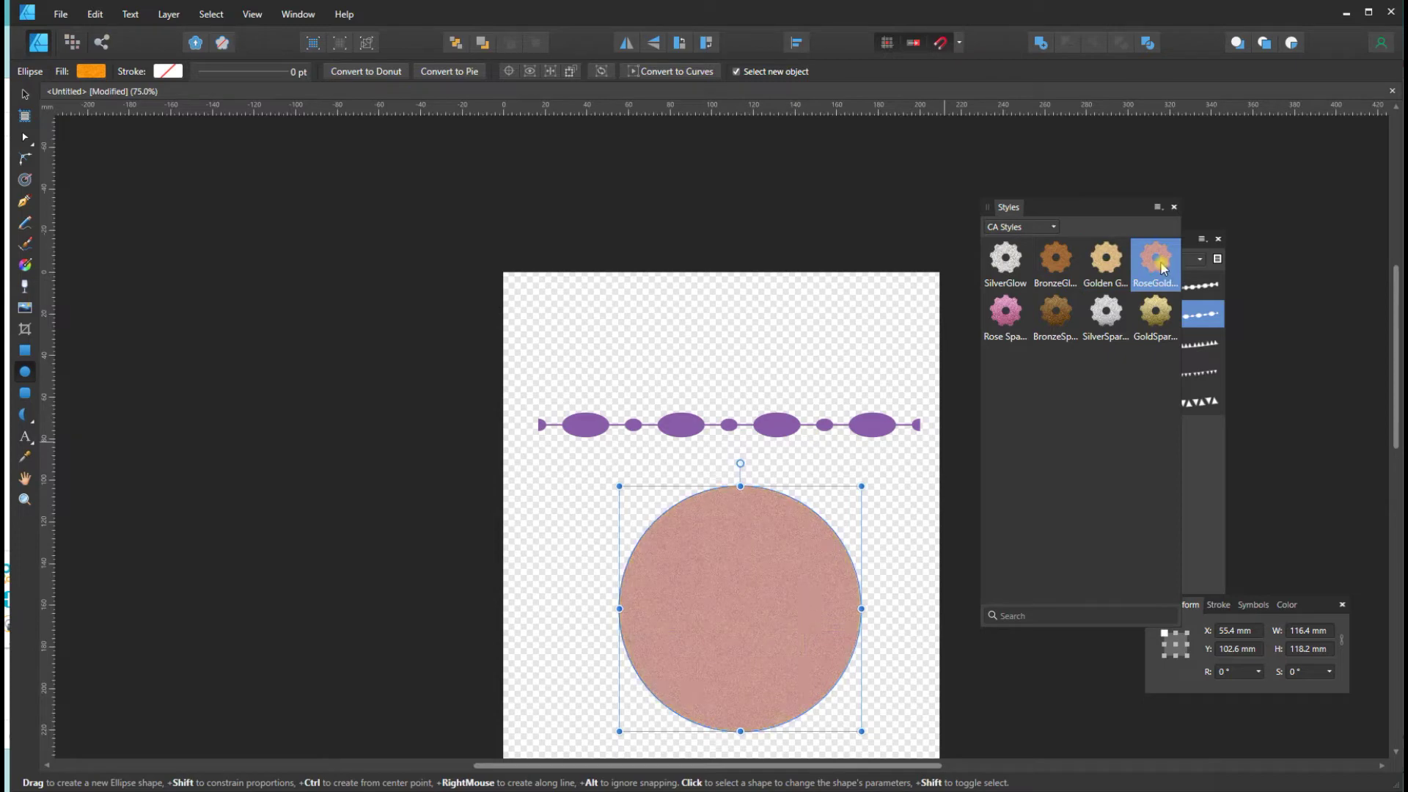
Step: Apply the rose, bronze, silver and gold sparkle styles from CA Styles to the ellipse in turn
left_click(1019, 324)
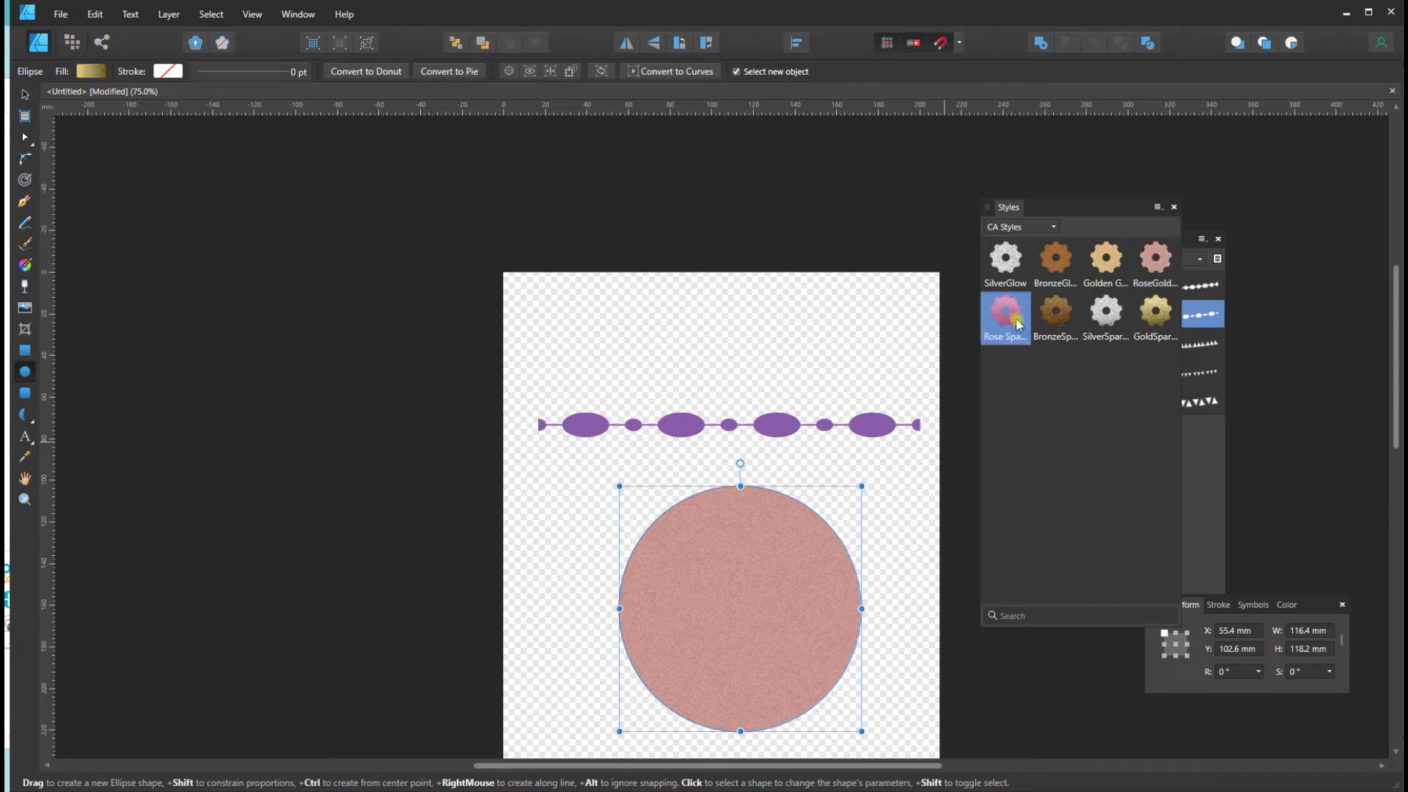
left_click(1060, 321)
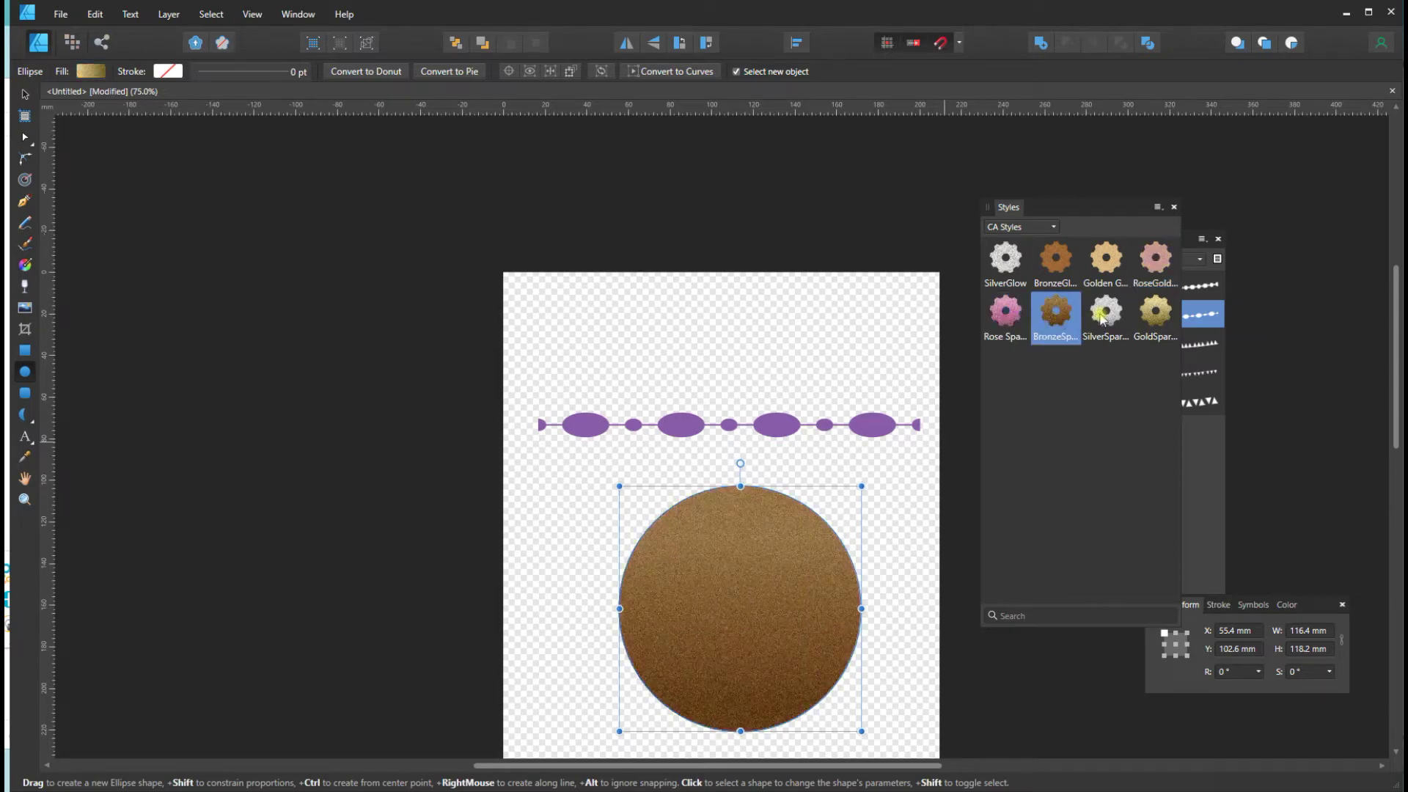
left_click(1105, 317)
left_click(1157, 316)
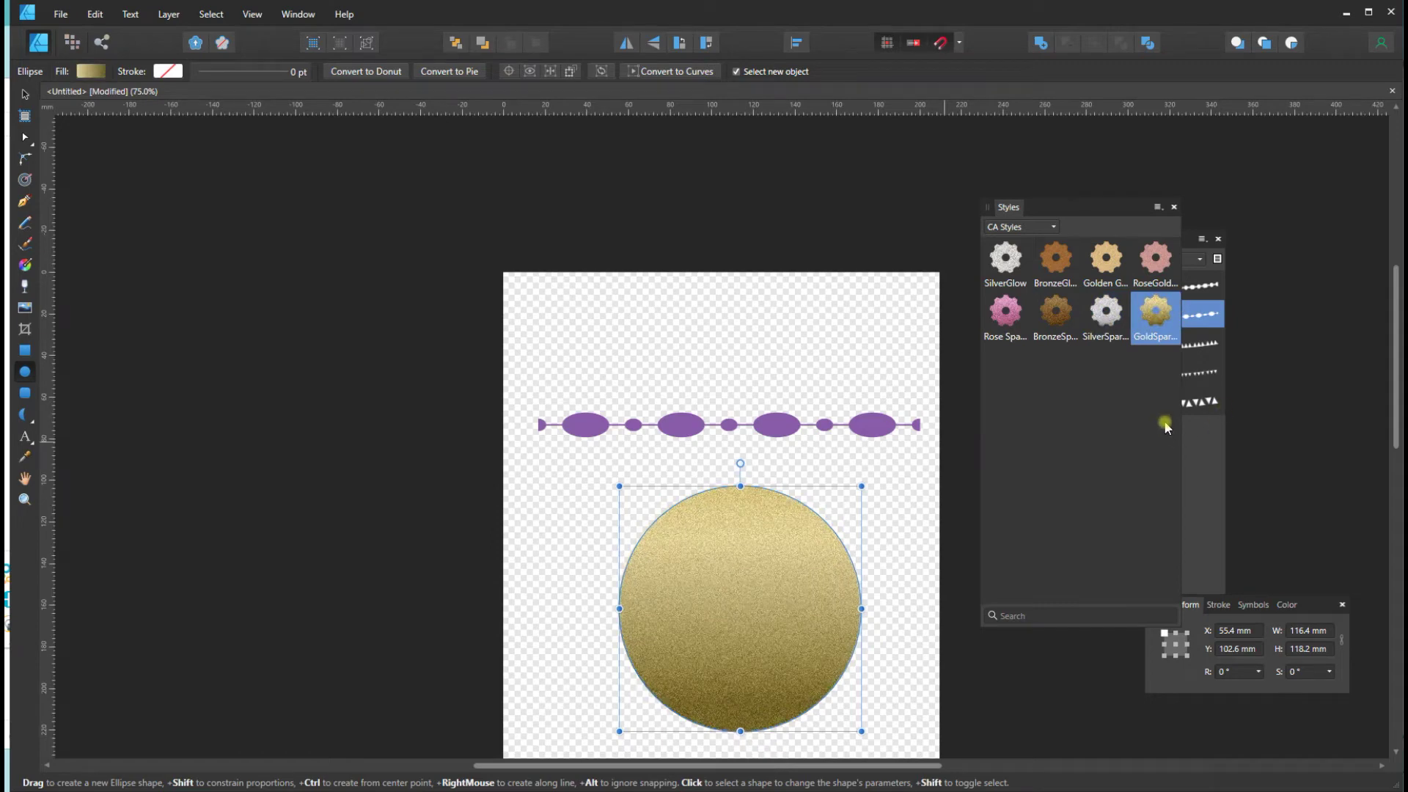
Step: Import the styles category file CA_Gradient Glows.afstyles from Downloads
left_click(1158, 209)
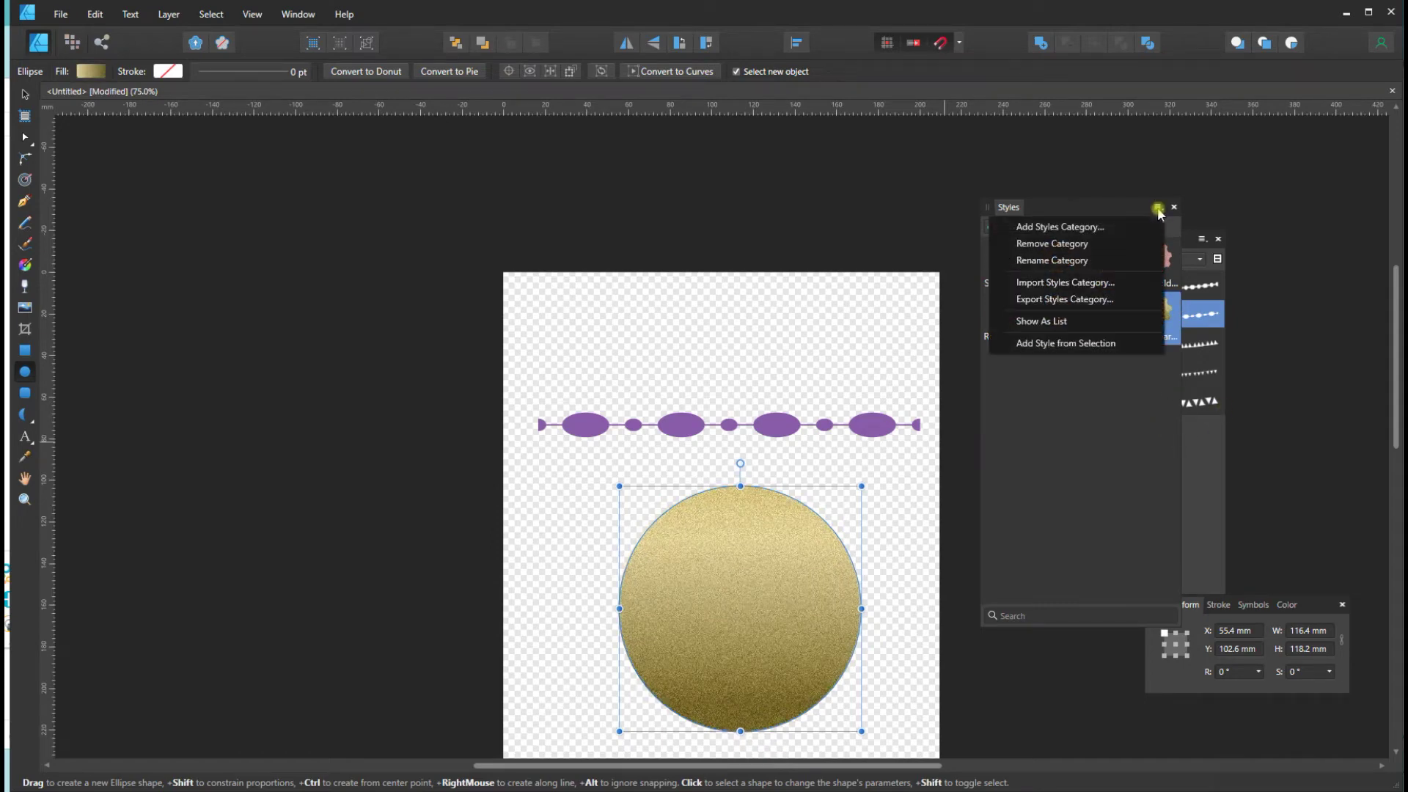
left_click(1050, 283)
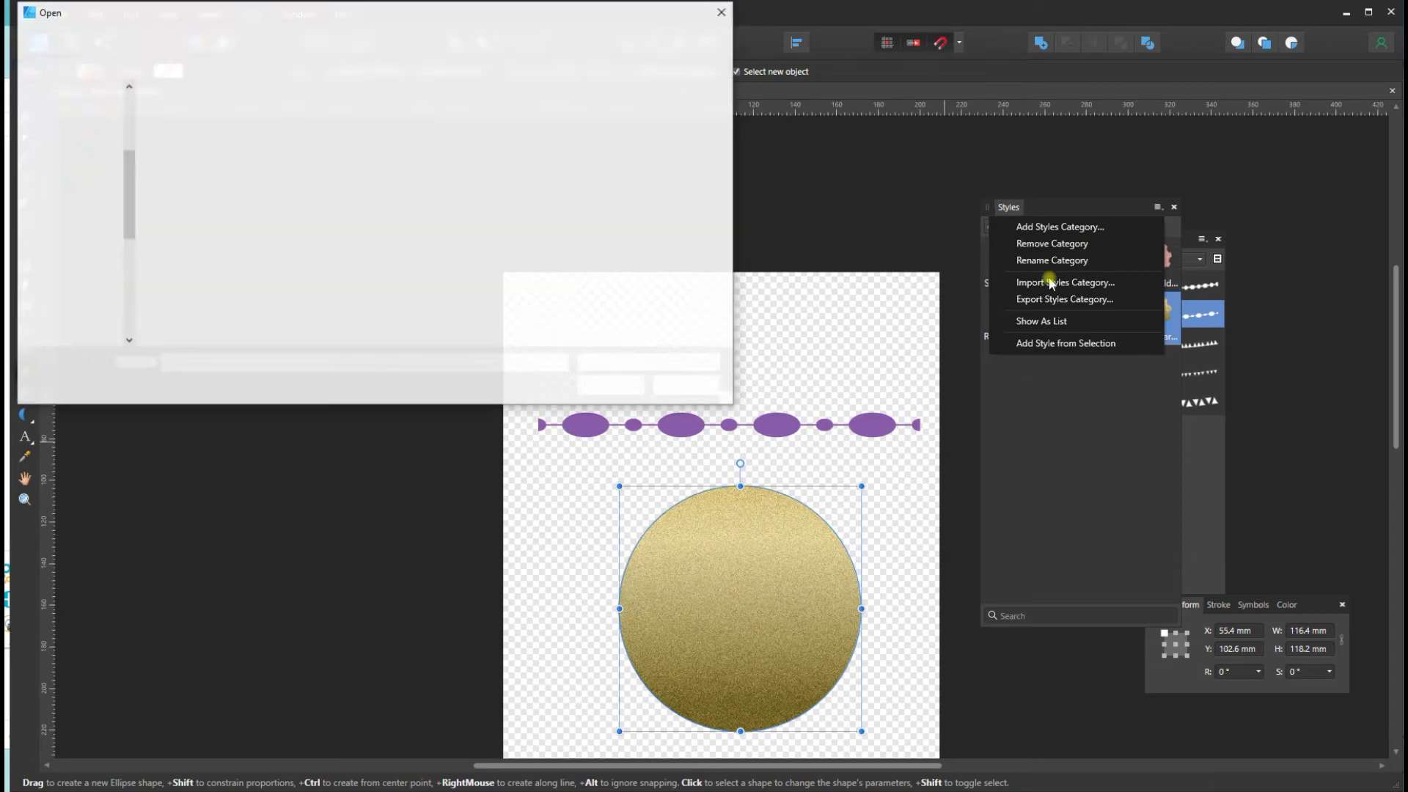
left_click(252, 151)
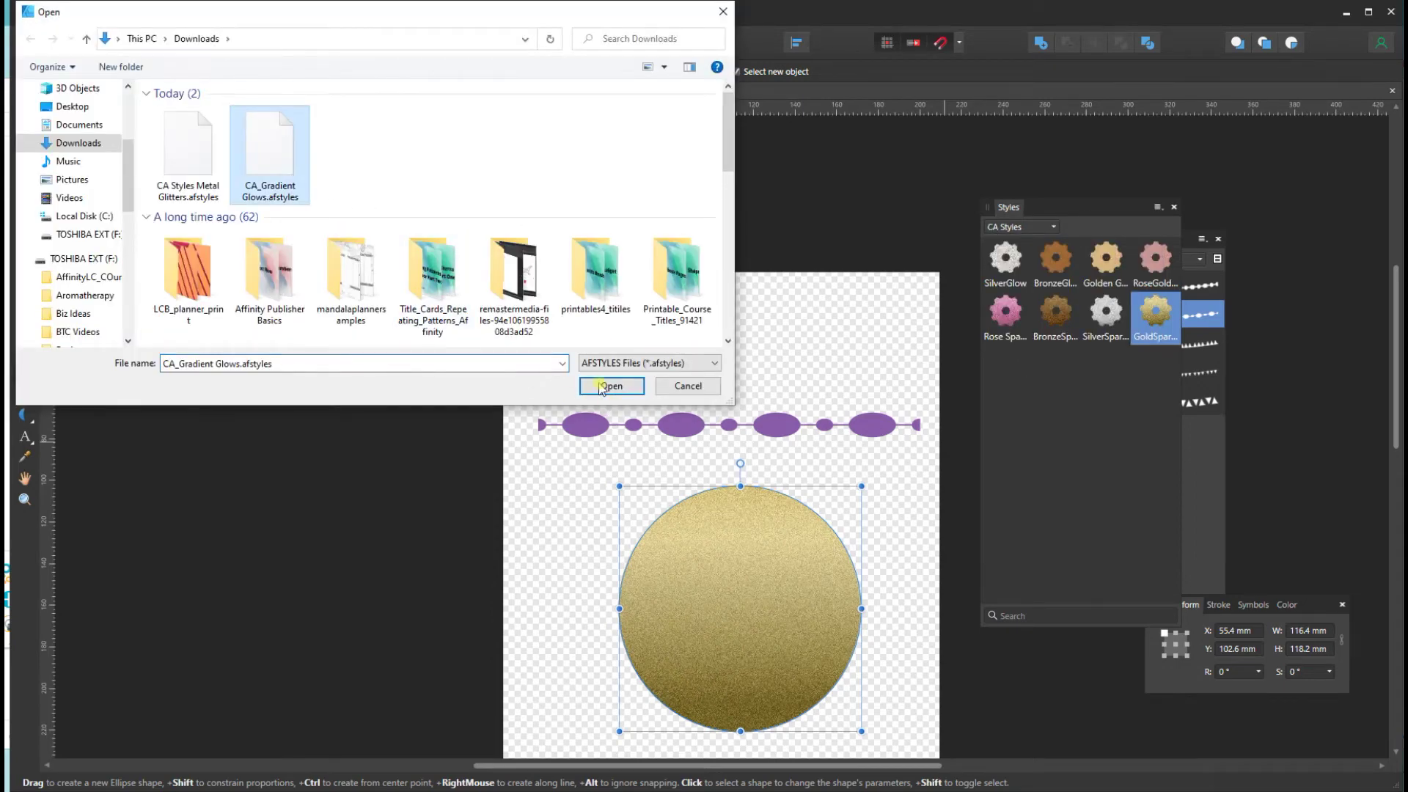
left_click(611, 386)
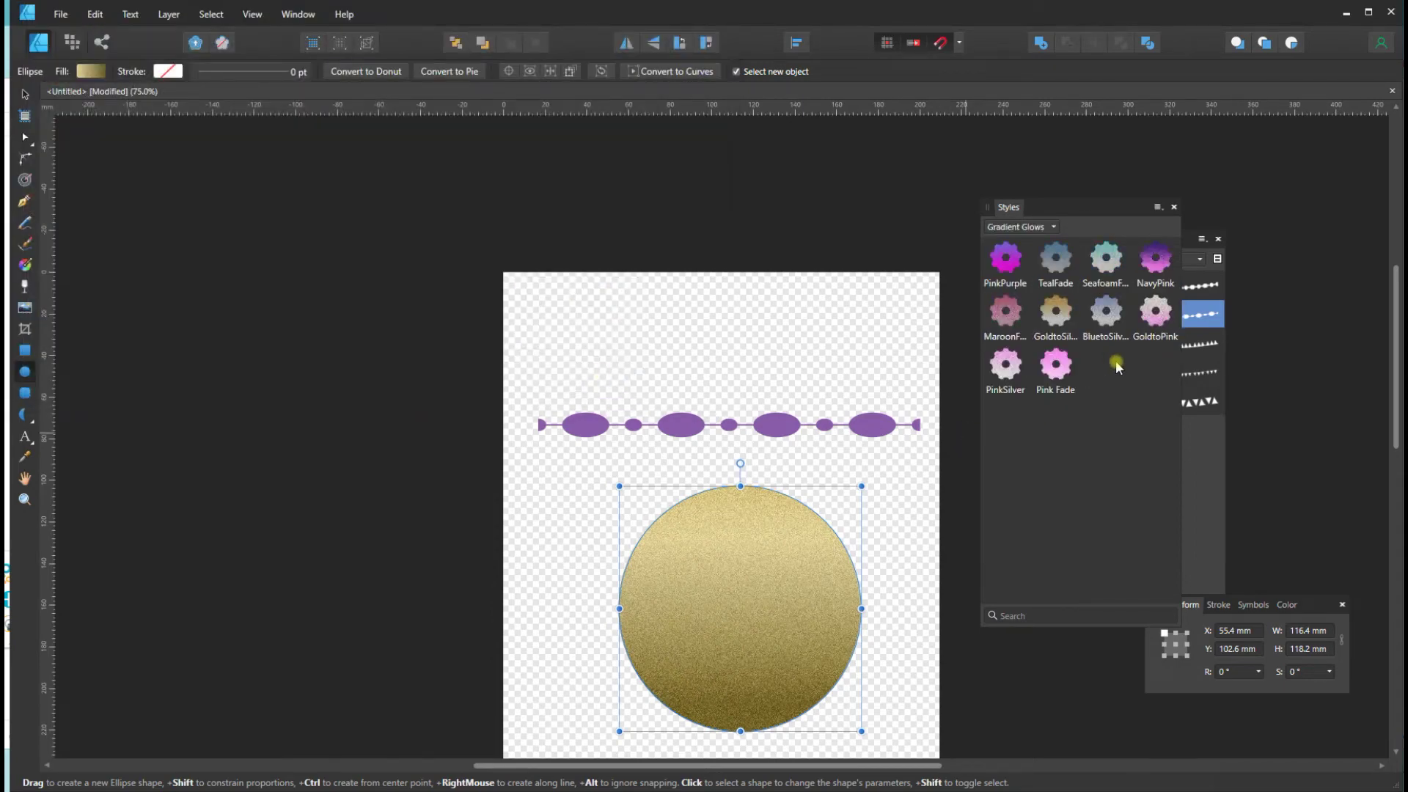
Step: Try the PinkPurple, TealFade, seafoam, NavyPink and maroon styles from Gradient Glows on the ellipse in turn
left_click(1008, 256)
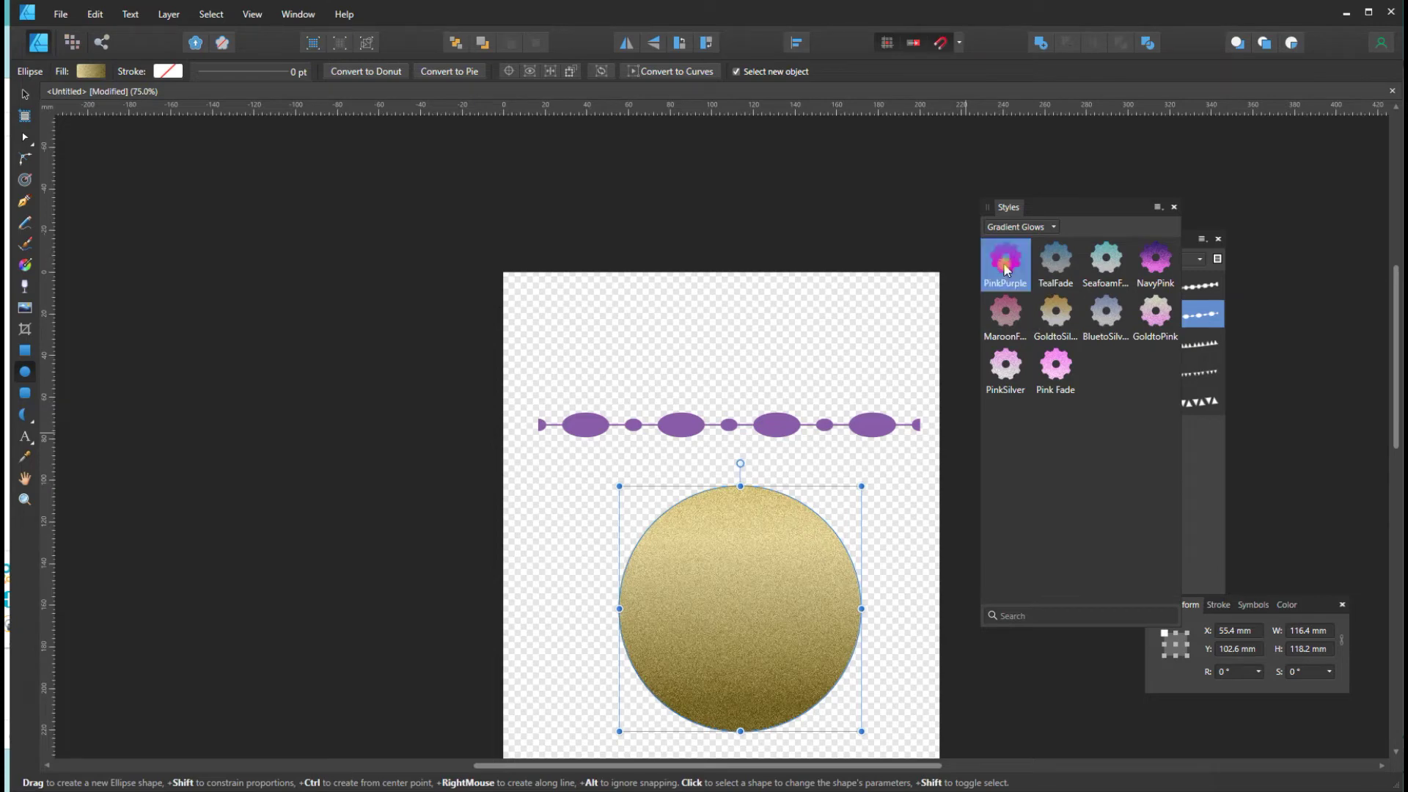
left_click(1061, 263)
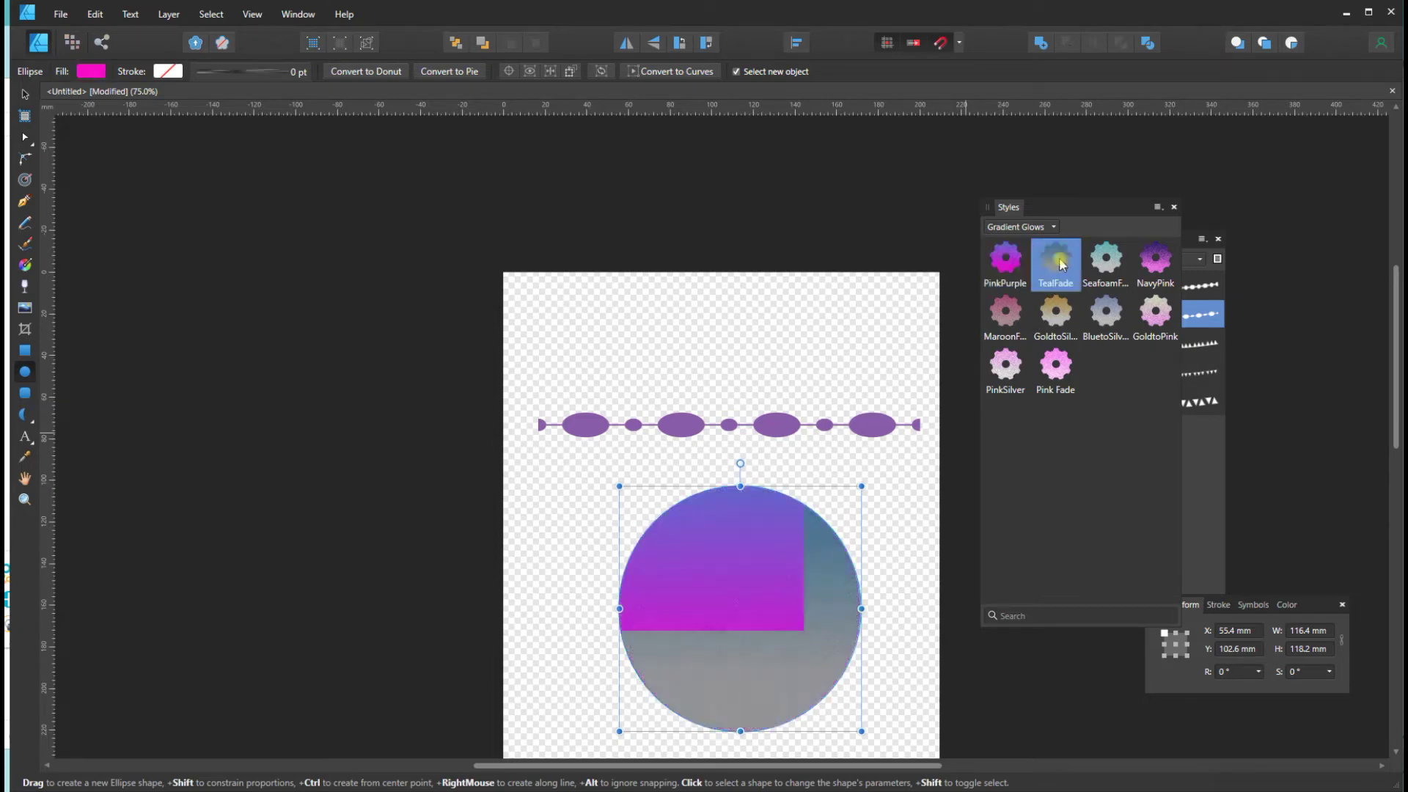
left_click(1103, 262)
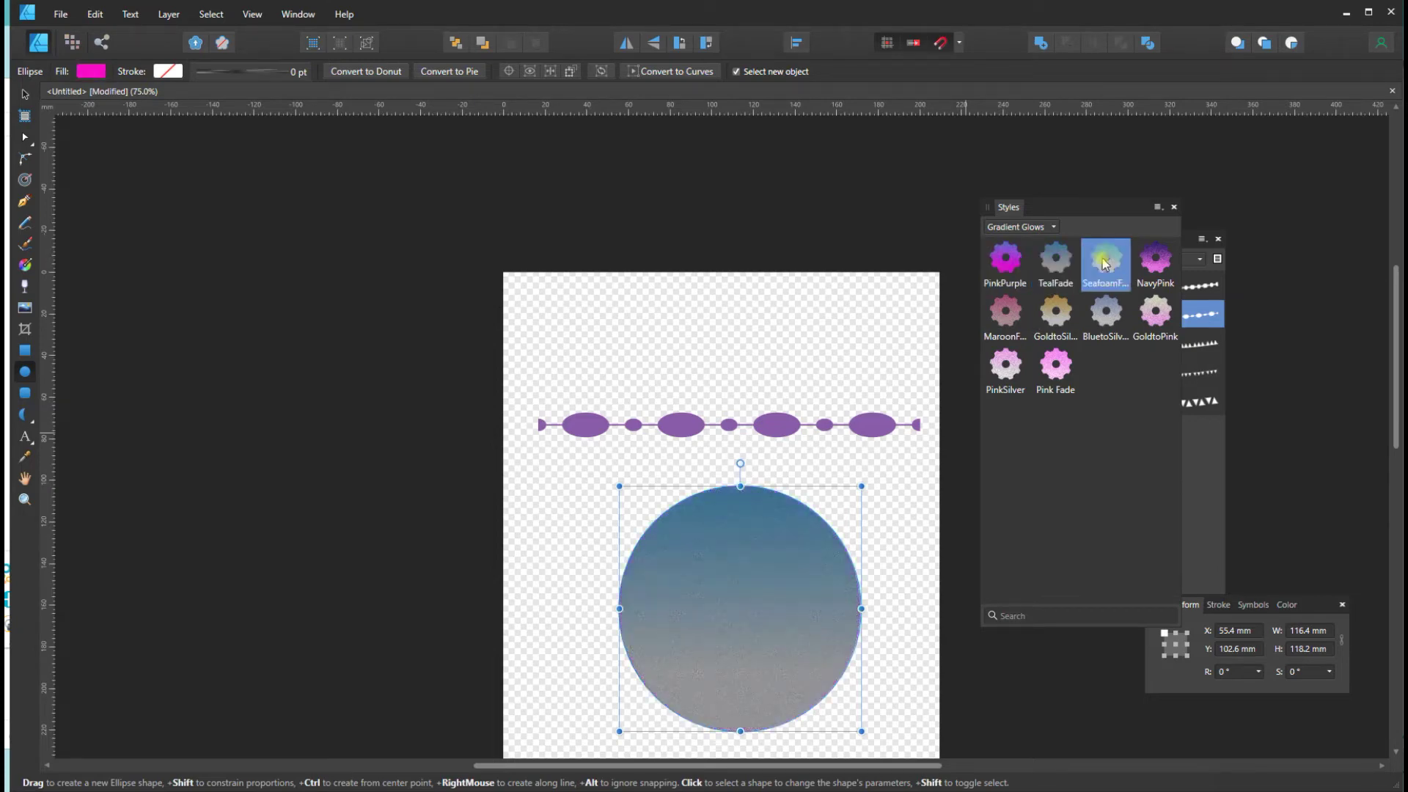
left_click(1156, 262)
left_click(1006, 317)
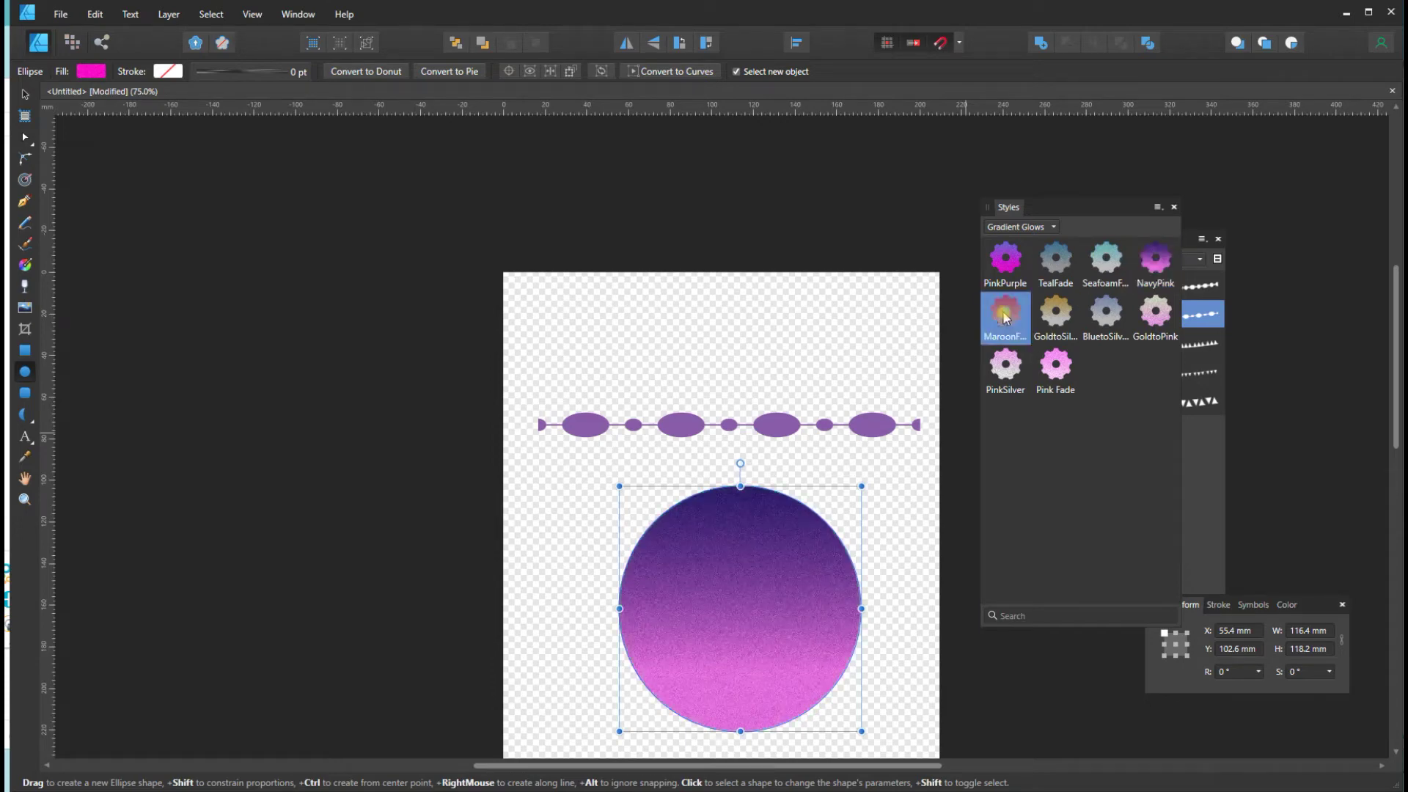
Step: Apply the gold-to-silver, blue-to-silver, GoldtoPink and PinkSilver styles to the ellipse in turn, ending with Pink Fade
left_click(1052, 324)
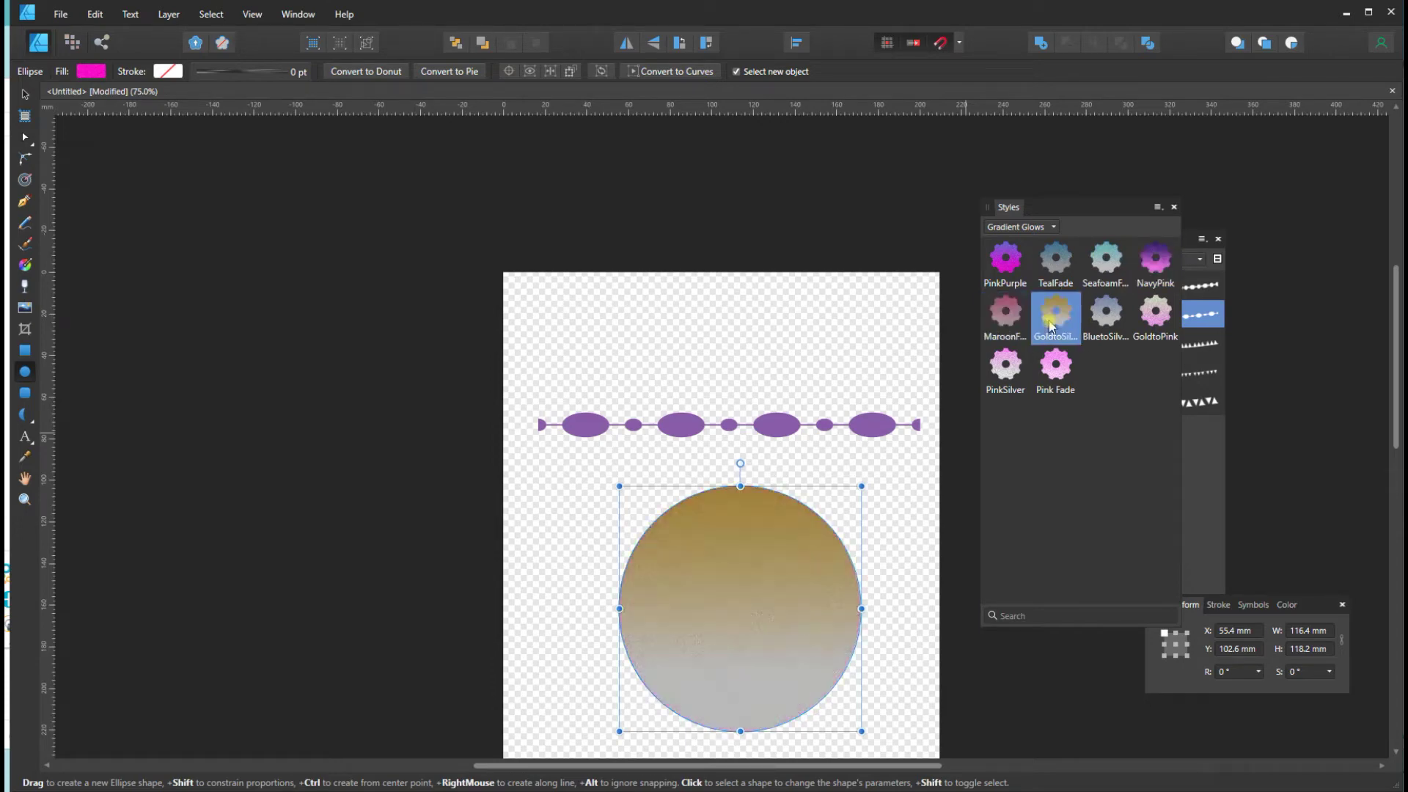
left_click(1105, 316)
left_click(1166, 320)
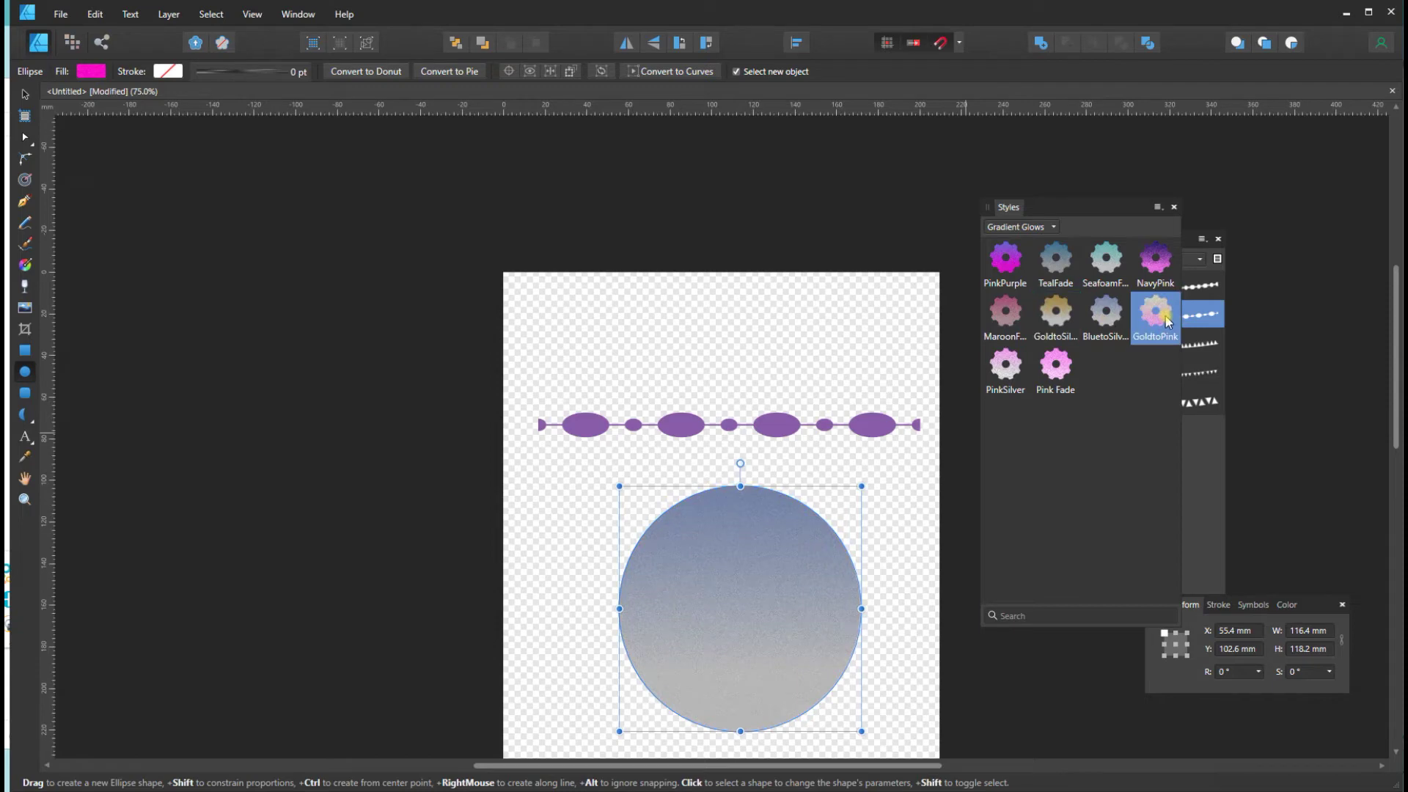
left_click(997, 376)
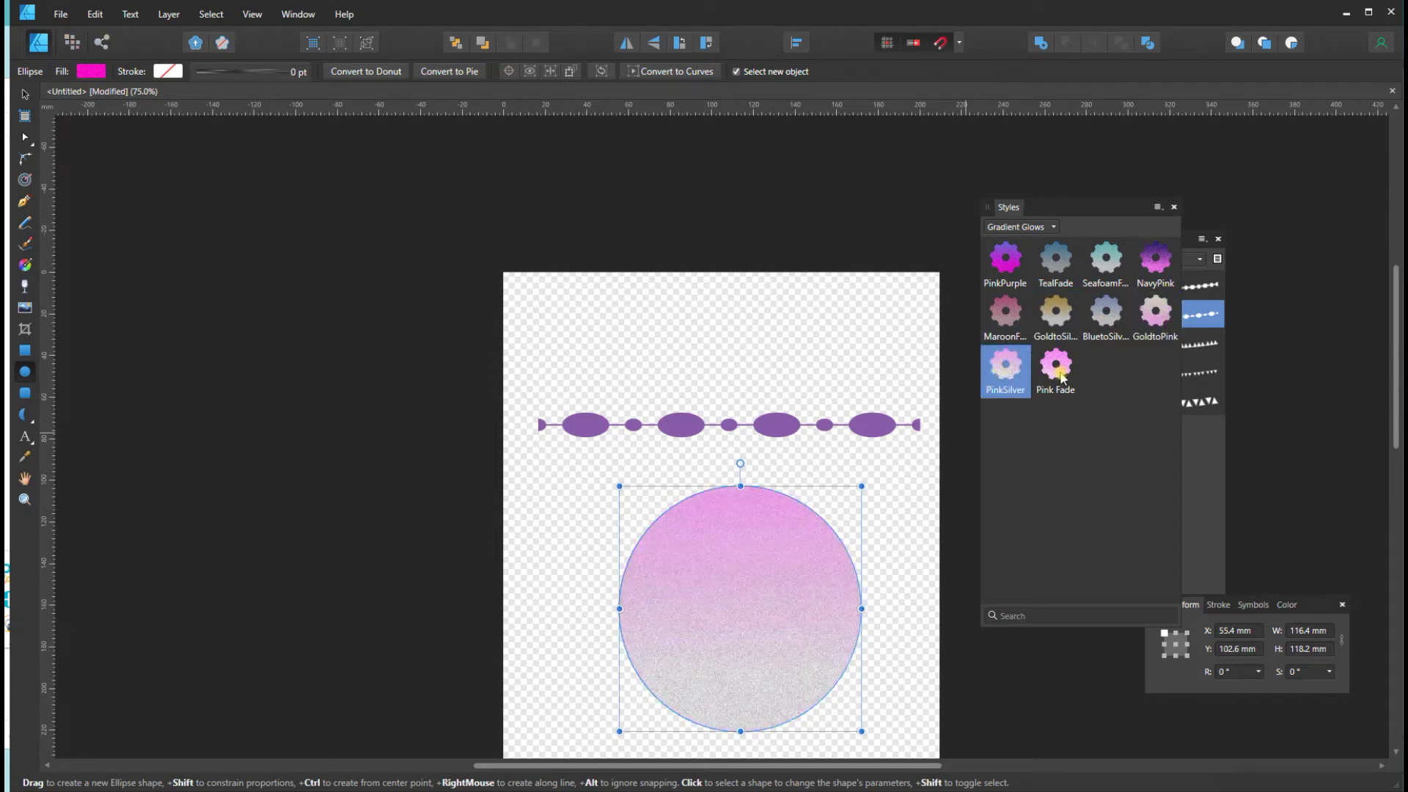
left_click(1062, 378)
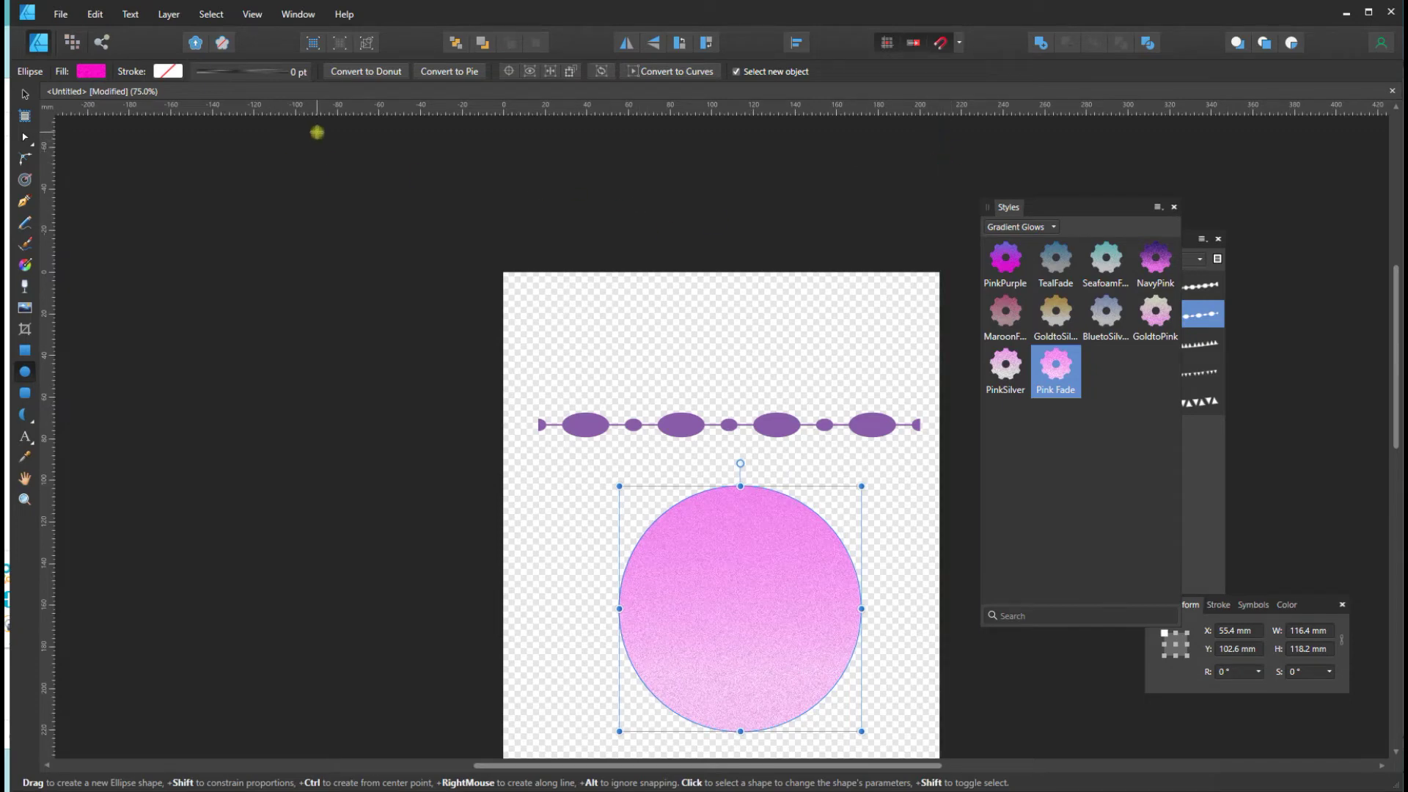
Step: Show the Assets studio panel and place it beside the page
left_click(251, 14)
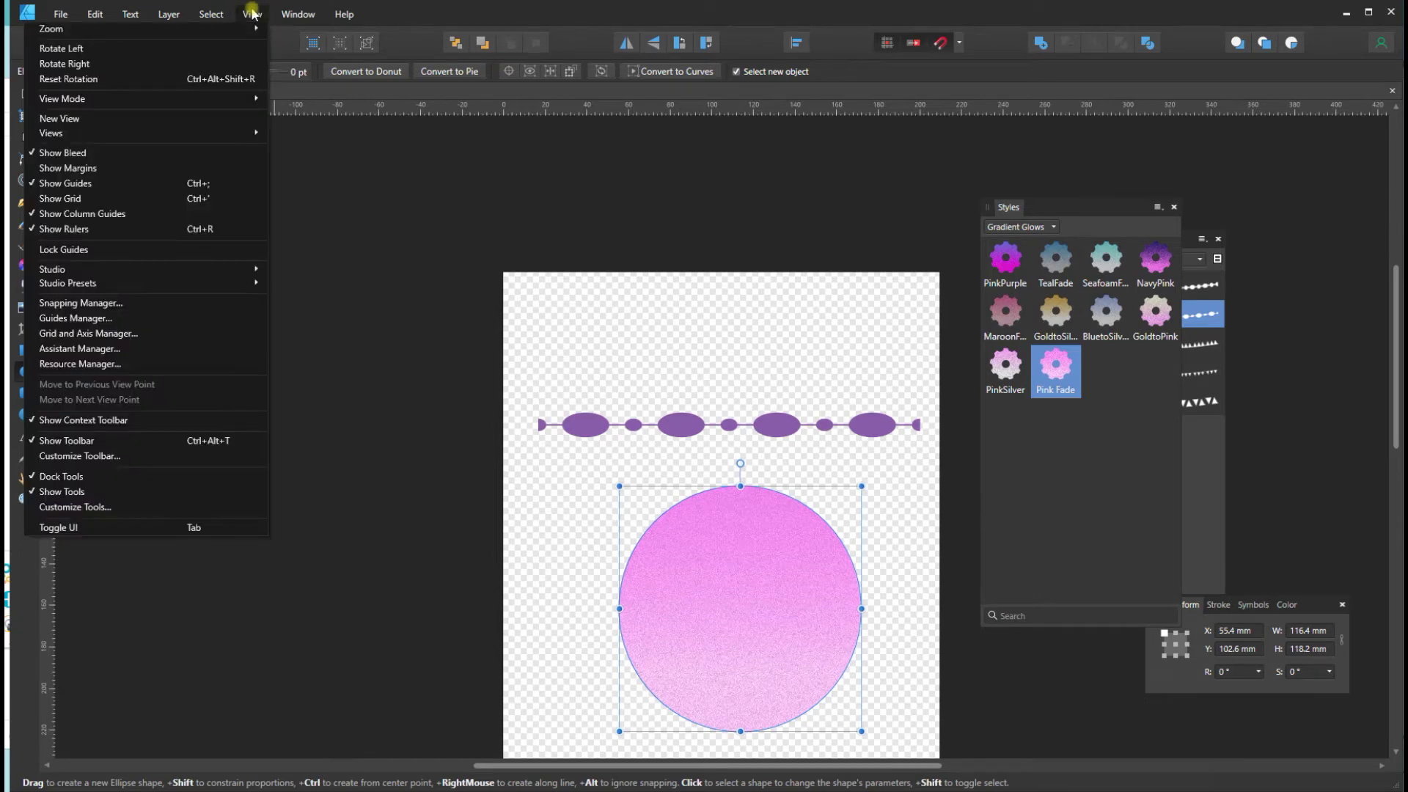
mouse_move(185, 275)
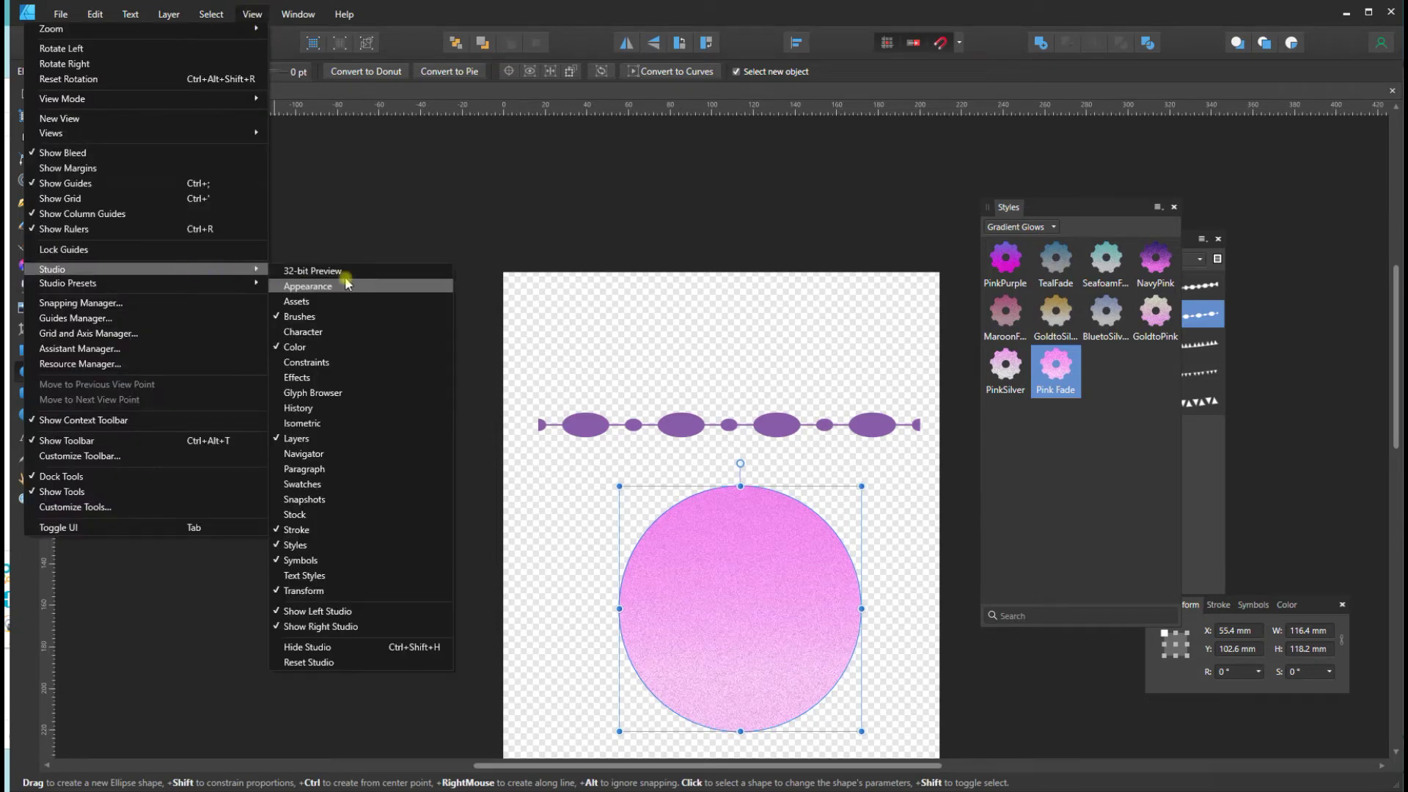
left_click(295, 306)
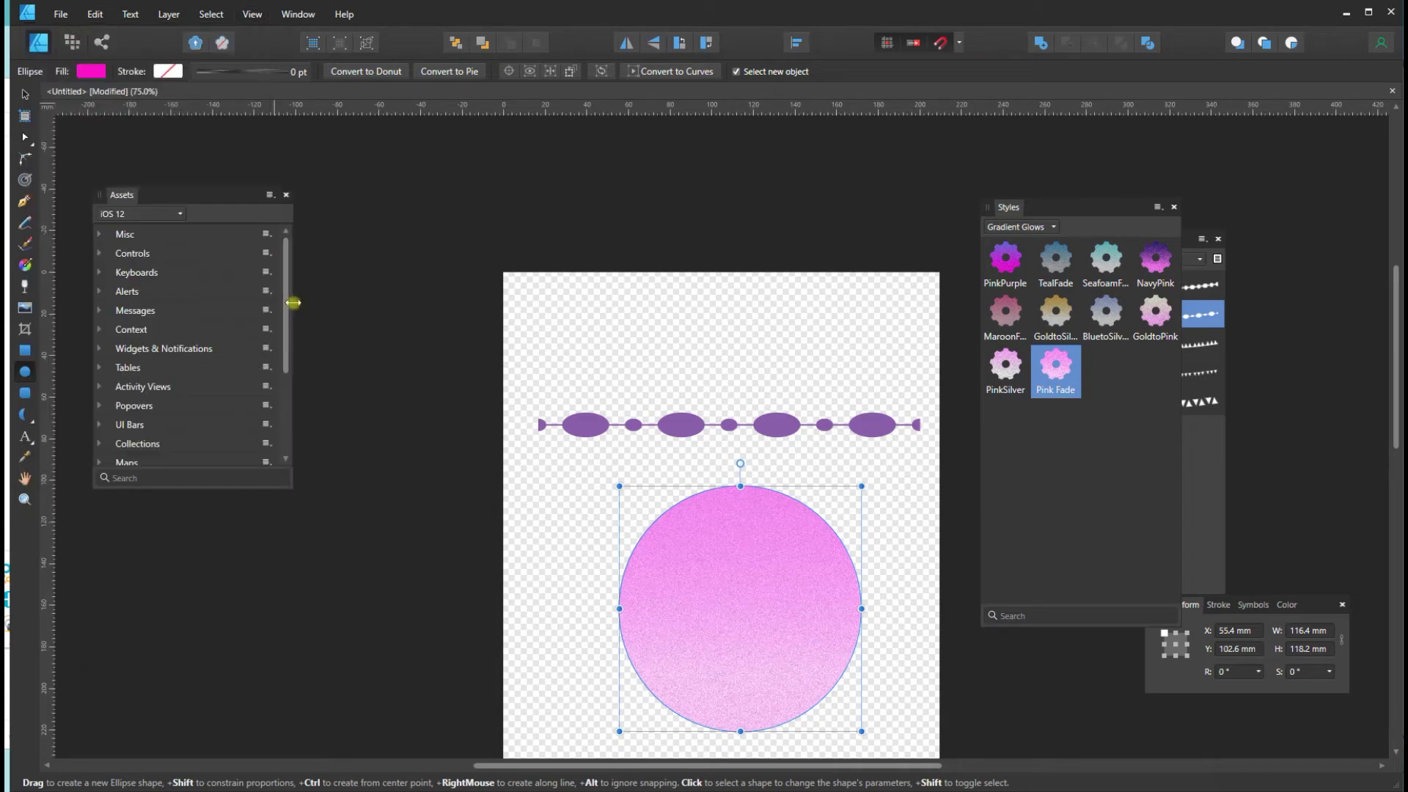
left_click_drag(214, 192, 355, 232)
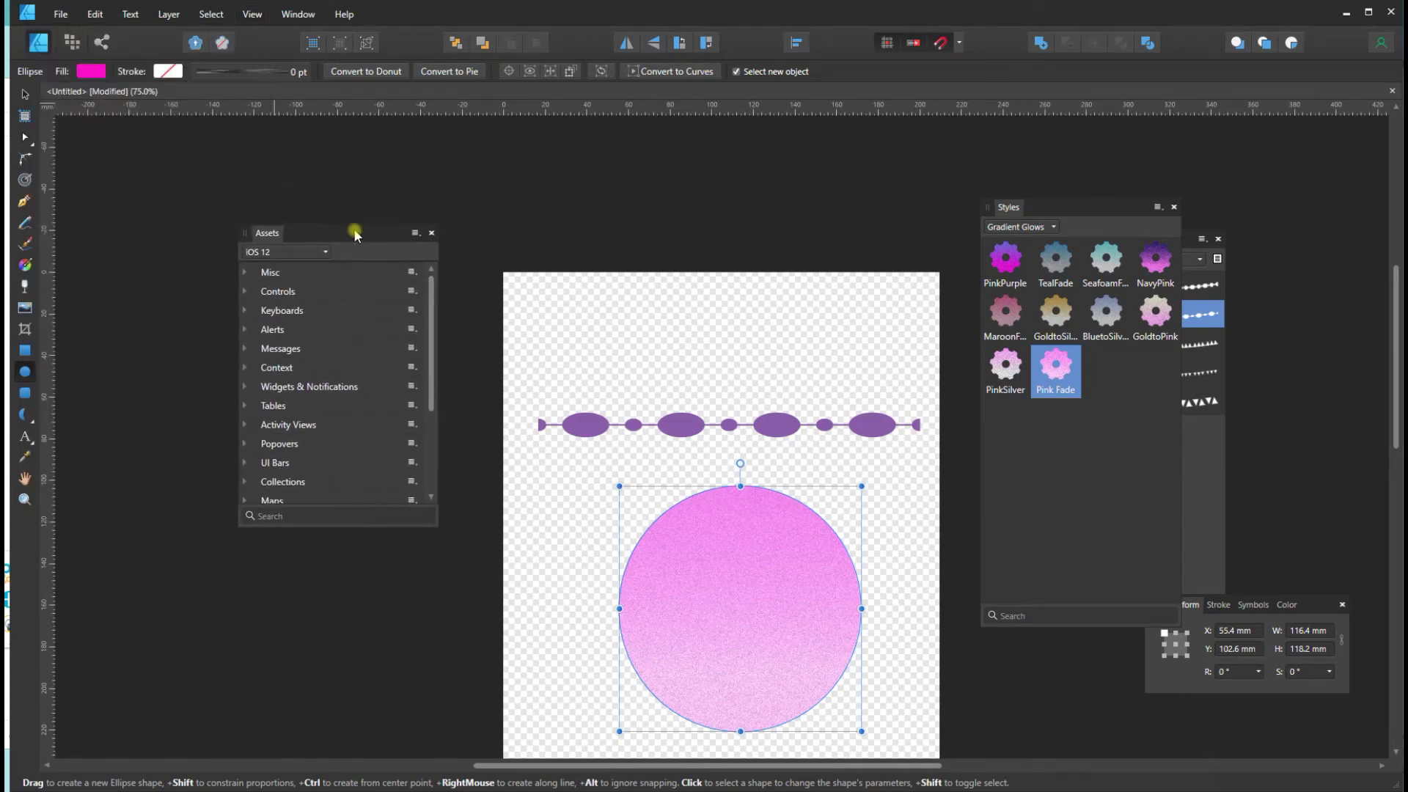
Step: Import the assets file Buttons Assets 1.afassets from Downloads
left_click(416, 233)
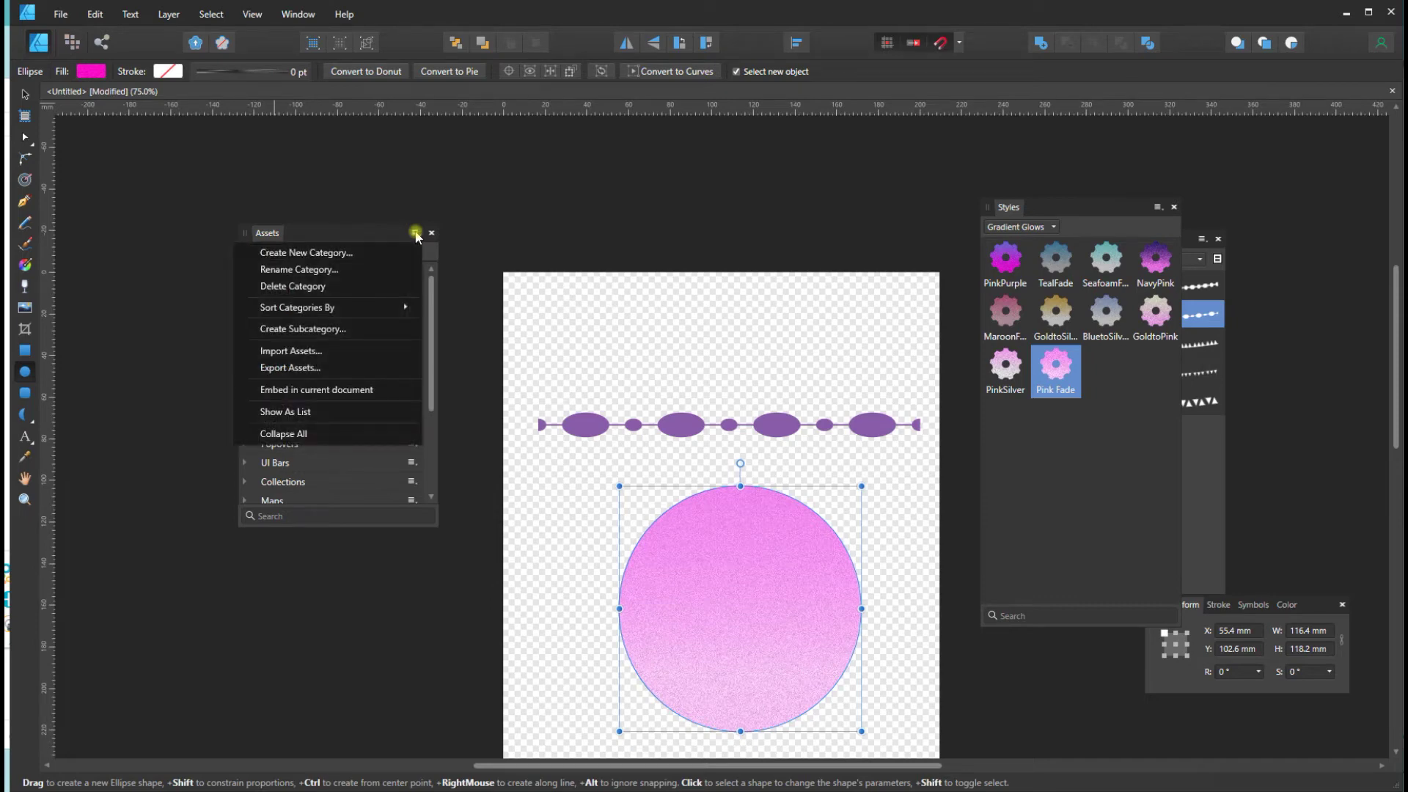
left_click(298, 357)
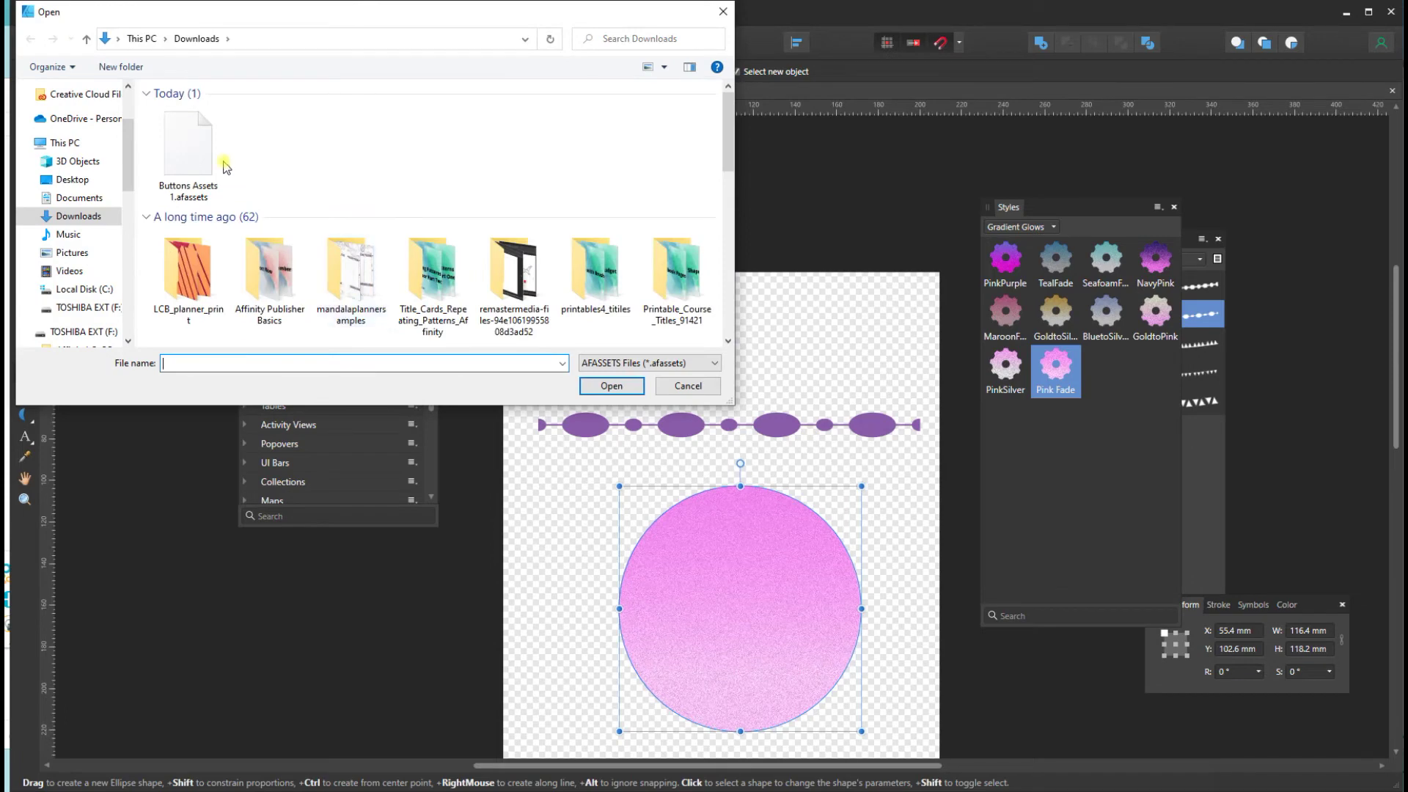
left_click(220, 166)
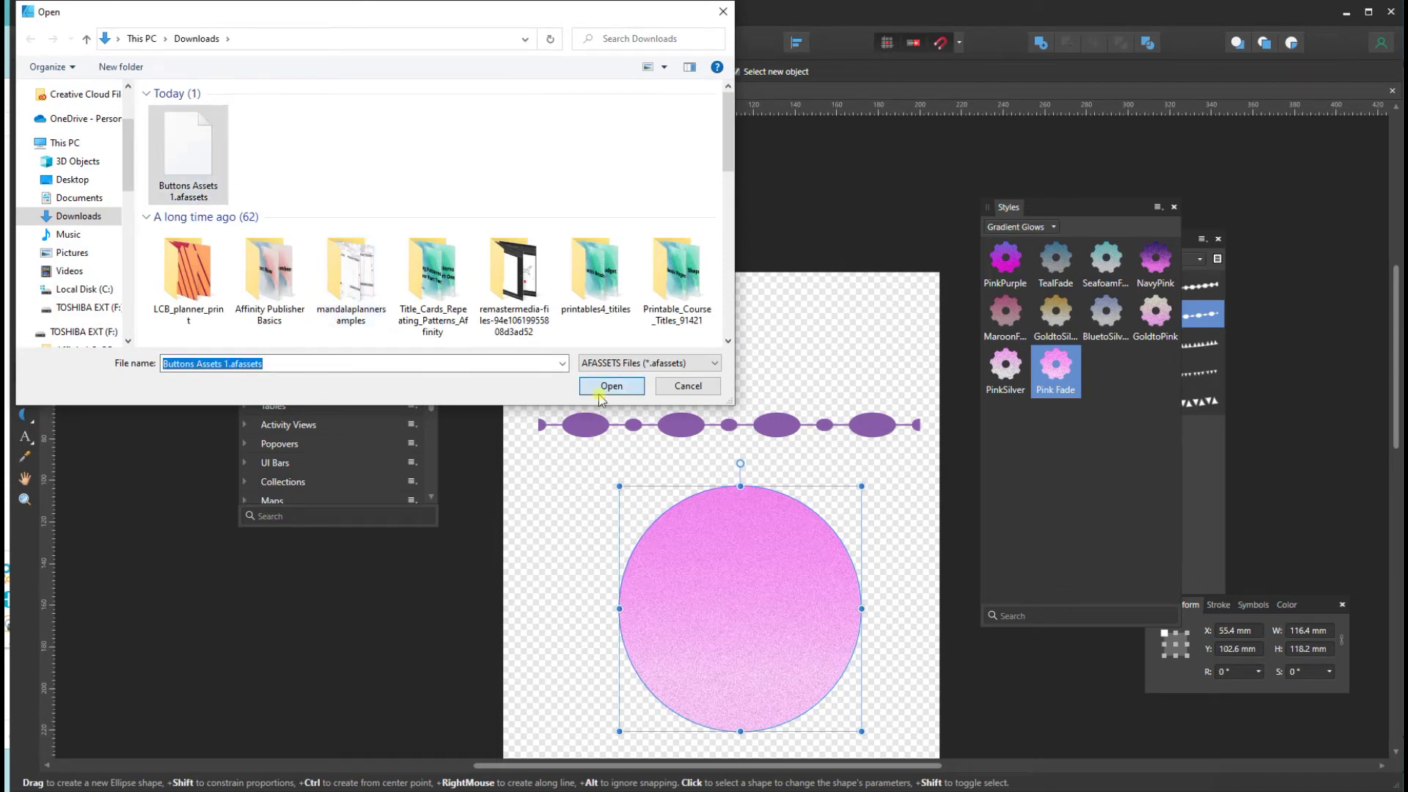
left_click(611, 386)
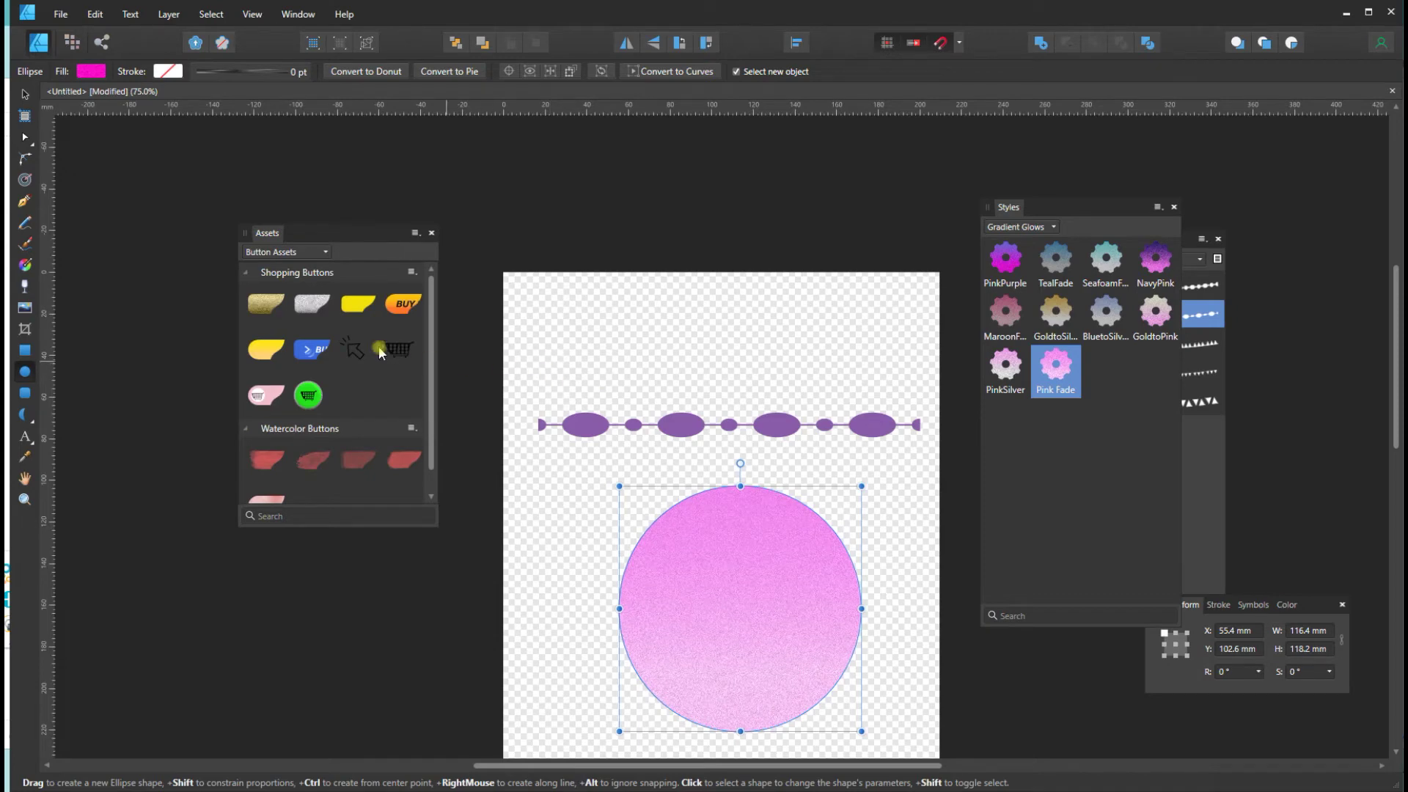
Step: Place the gold glitter shopping button above the bead line, narrow it to about 83 mm, and add the pink cart button beside it
left_click_drag(264, 306, 603, 330)
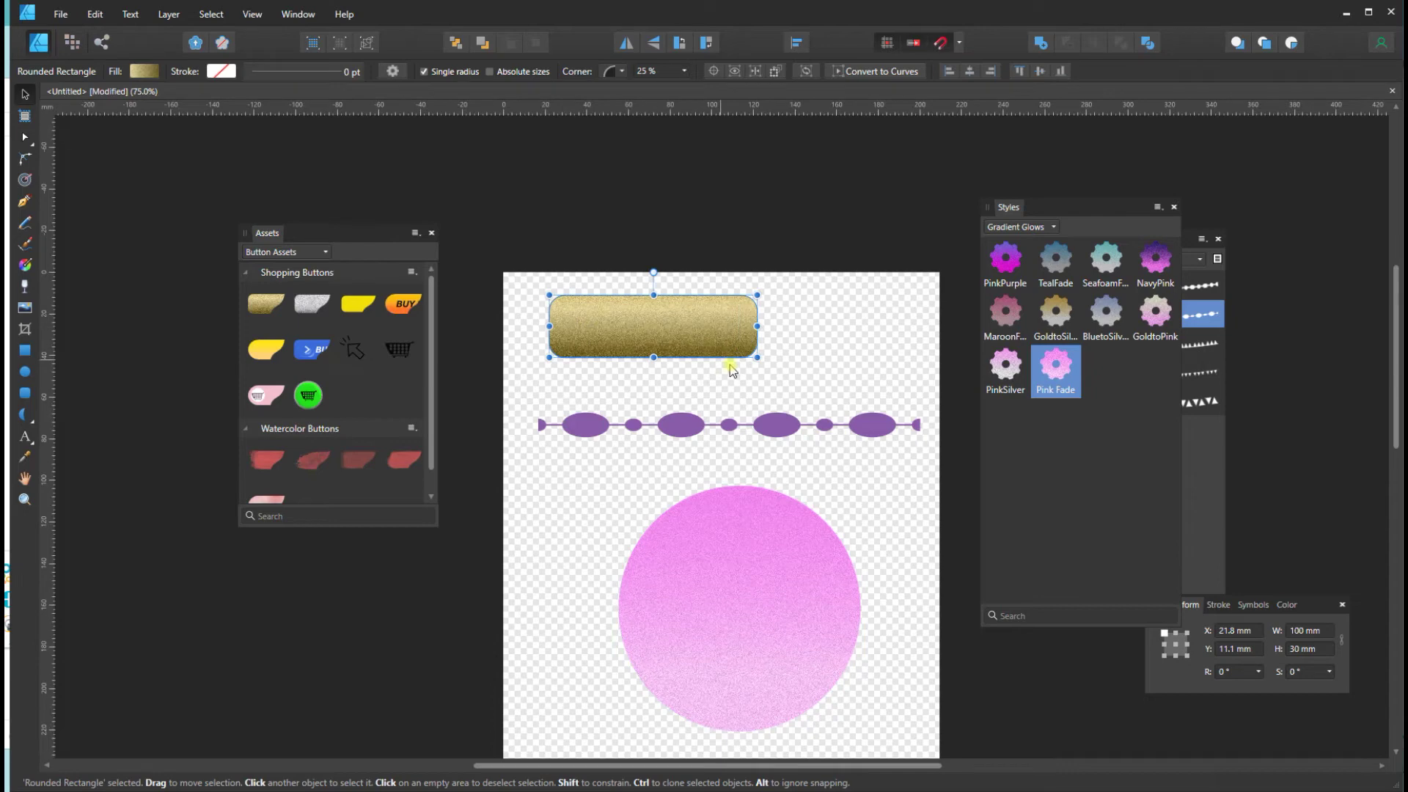
left_click_drag(754, 356, 725, 356)
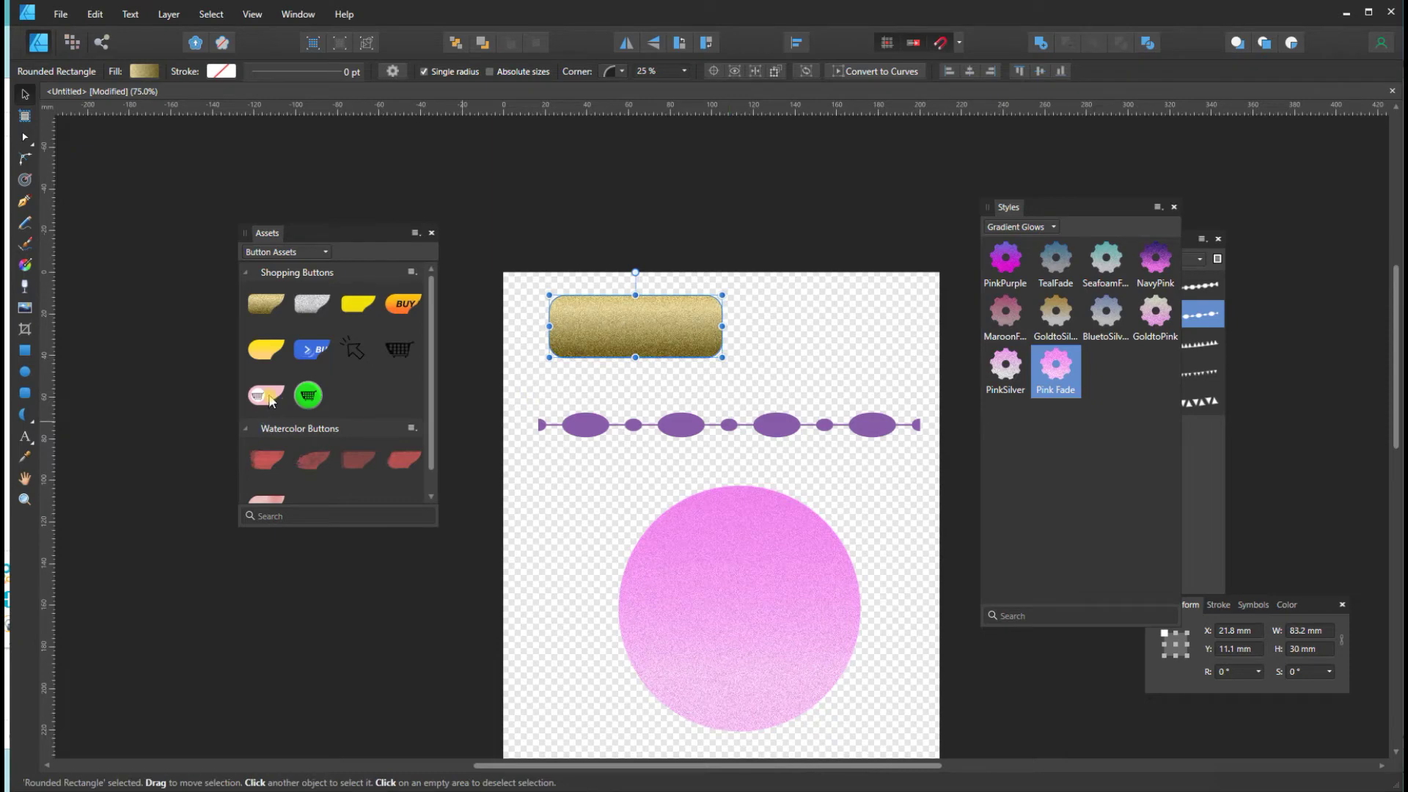
left_click_drag(280, 399, 840, 381)
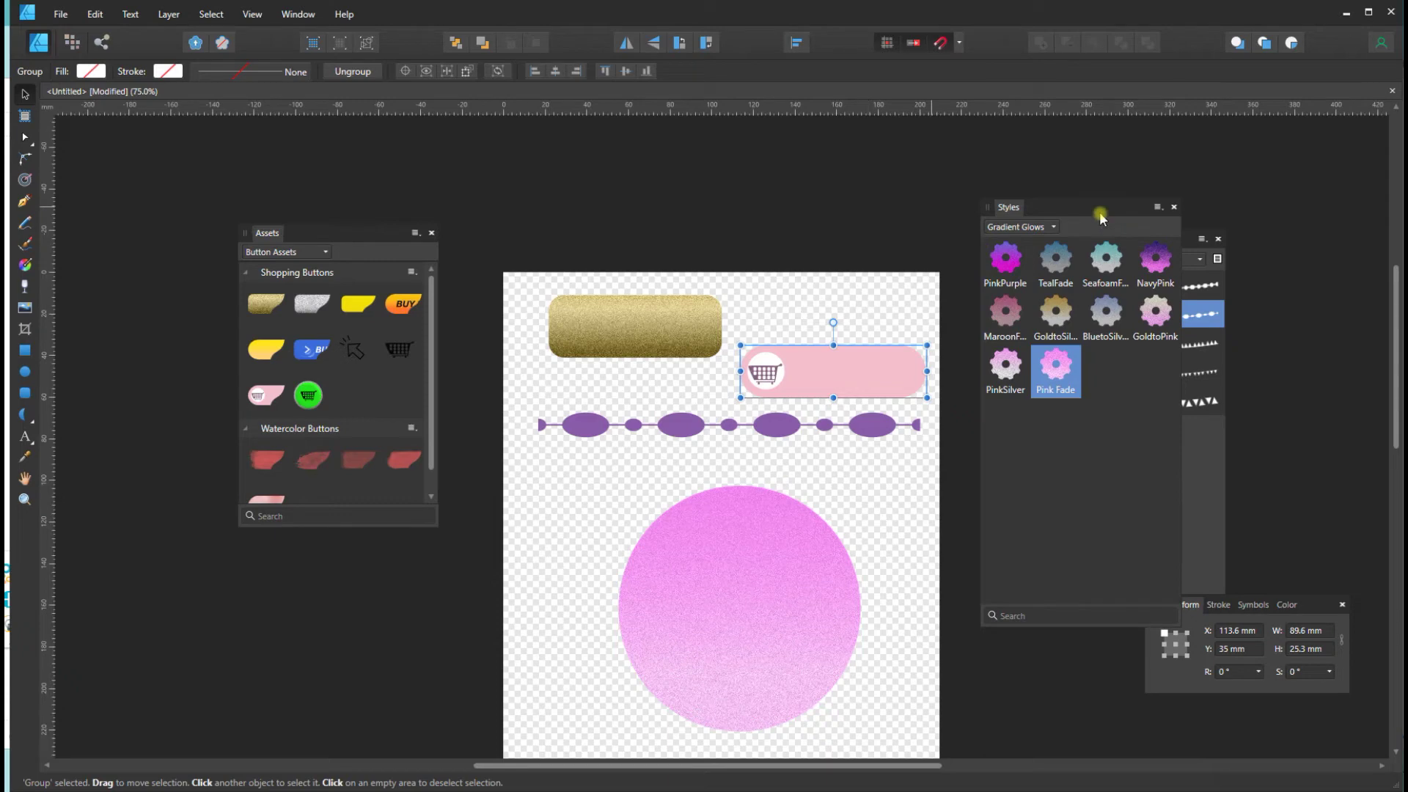
Step: Dock the Color and Transform panel group with the Layers and Brushes group, and close the Styles panel
left_click_drag(1103, 215, 1187, 193)
left_click(1288, 604)
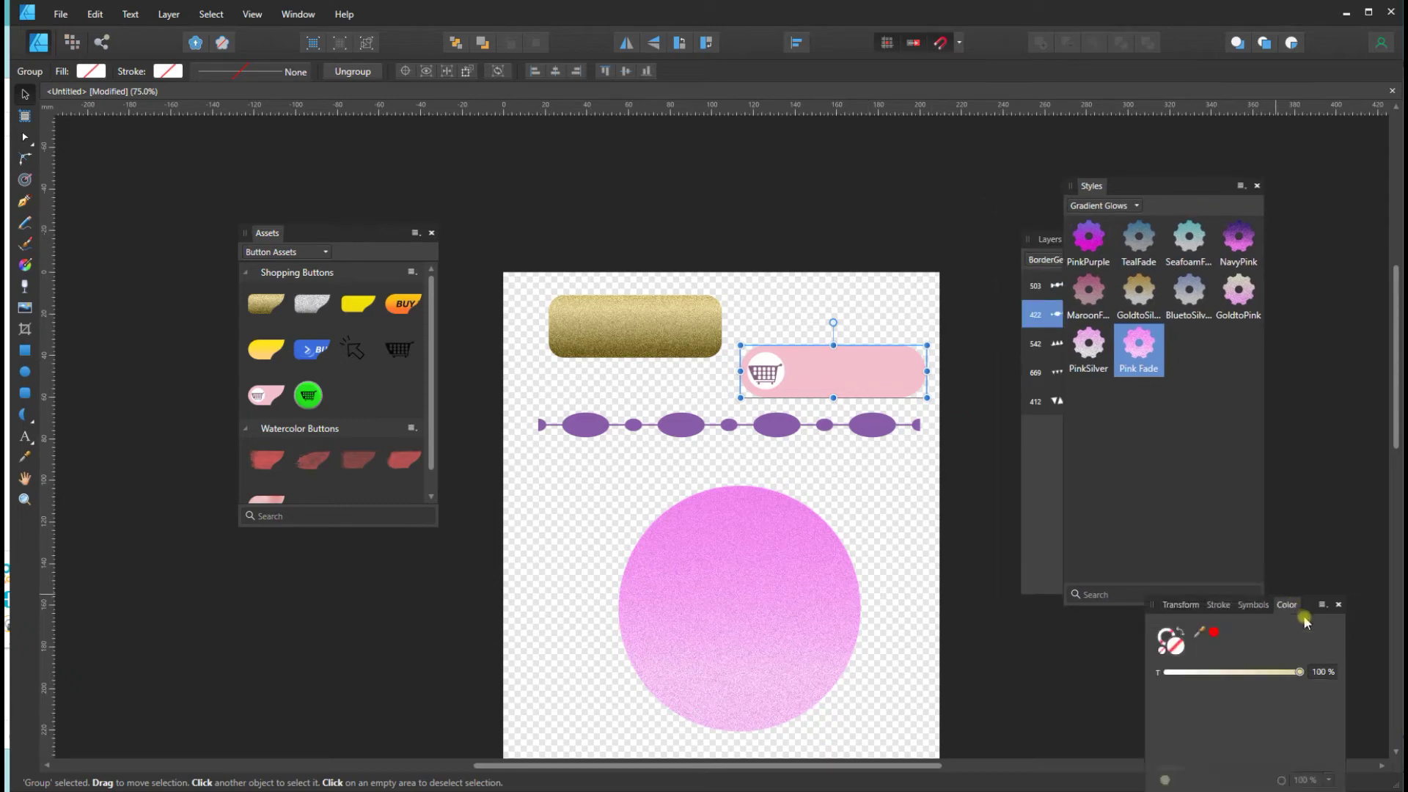
left_click_drag(1298, 594, 1034, 242)
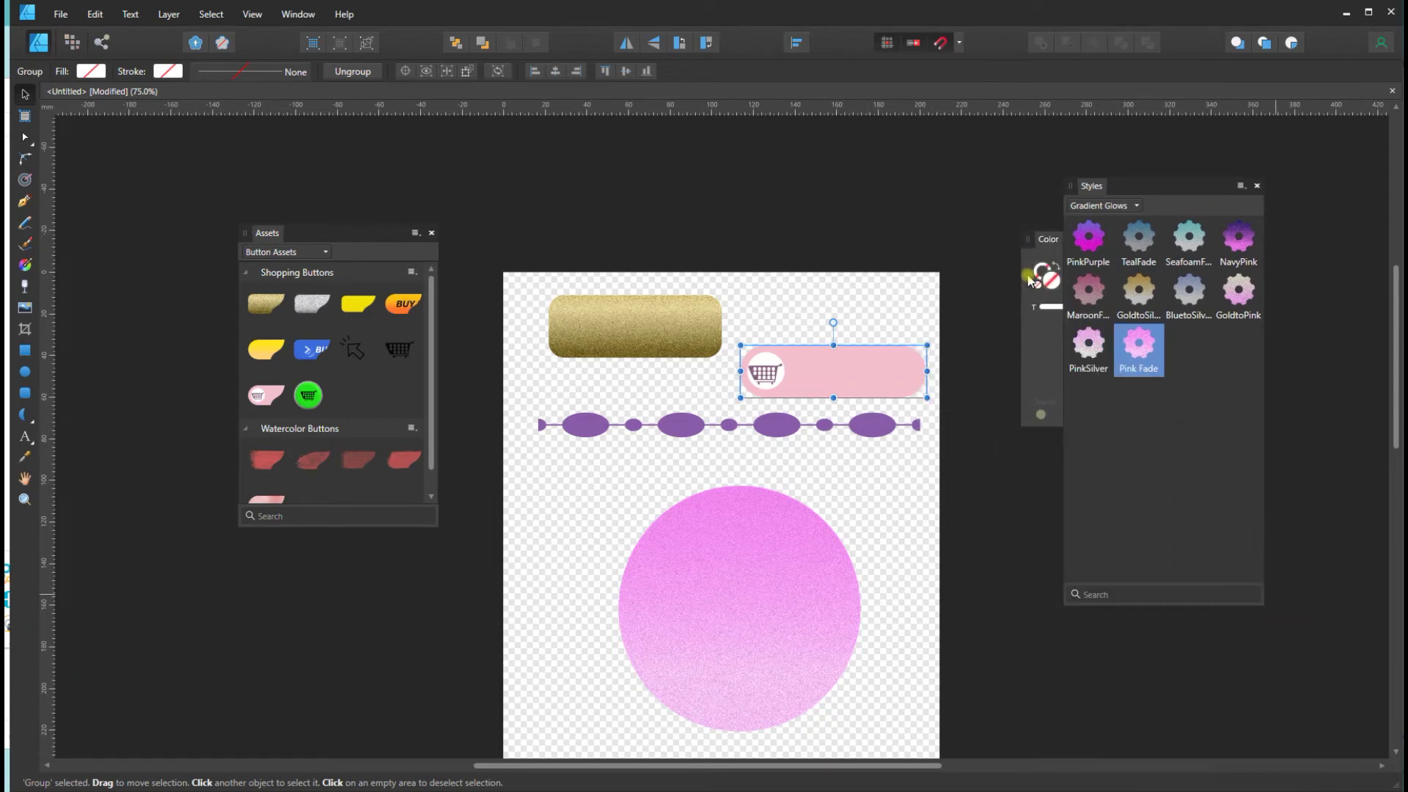
left_click(1256, 185)
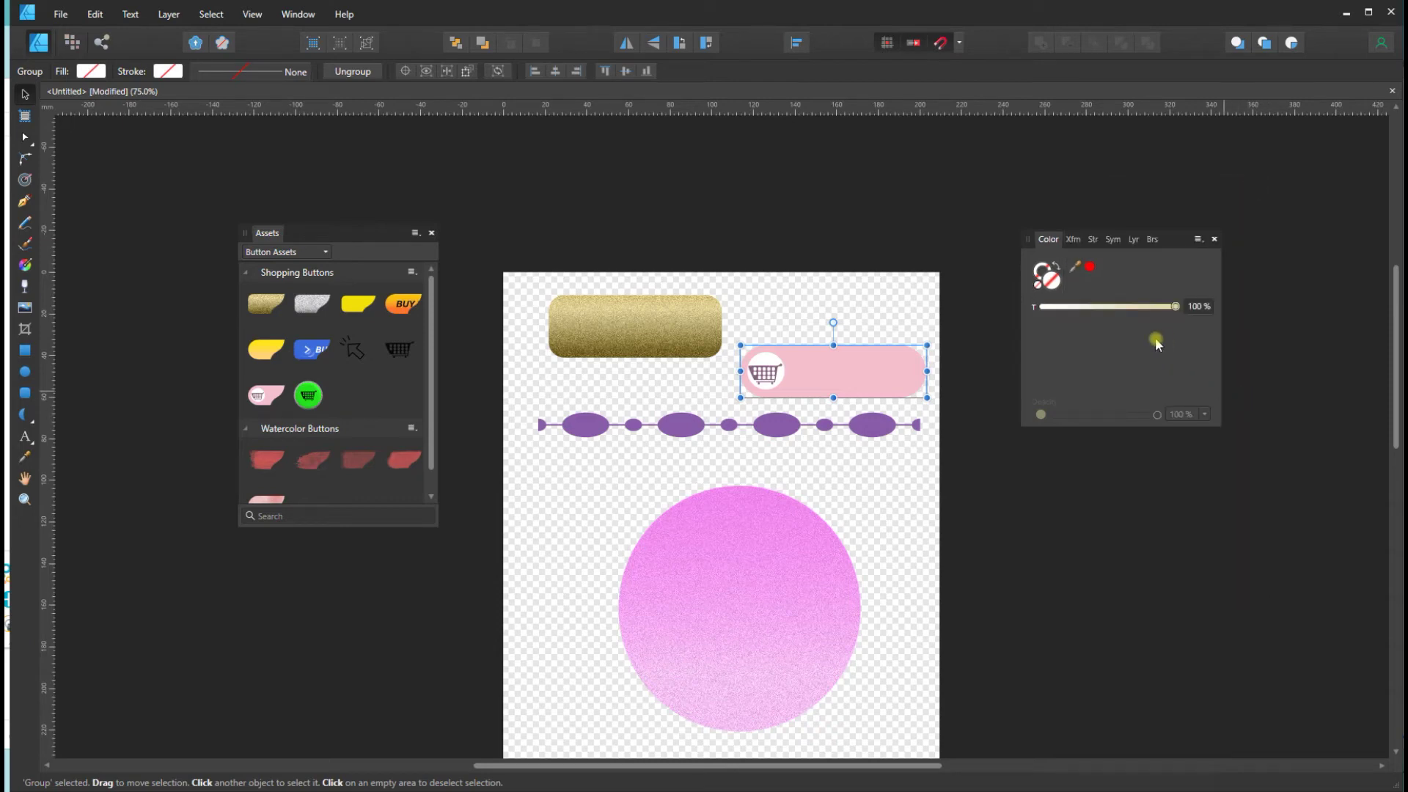
Step: Expand the cart button's nested groups in the layers and fill its rounded rectangle with green, H:106 S:60 L:50
left_click(1134, 239)
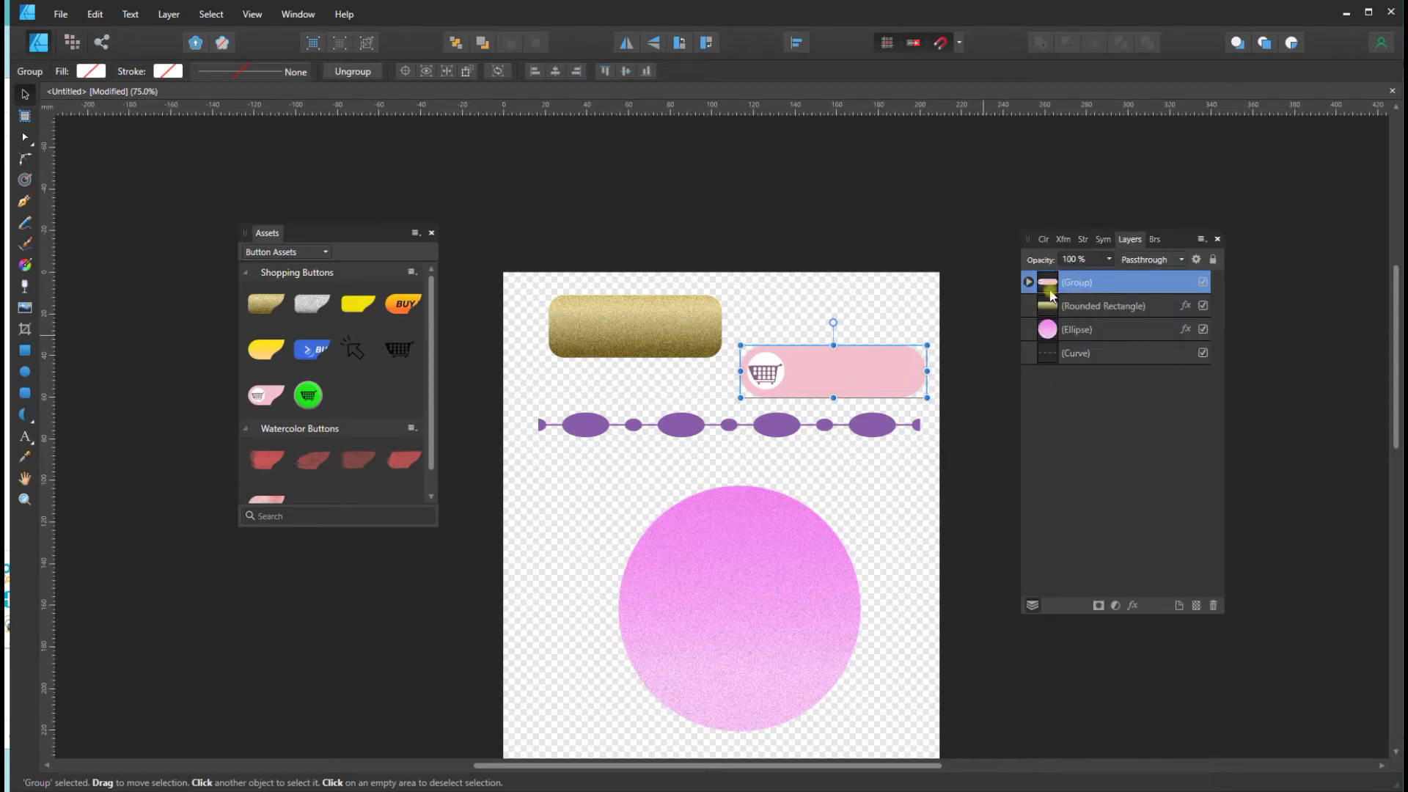
left_click(1029, 283)
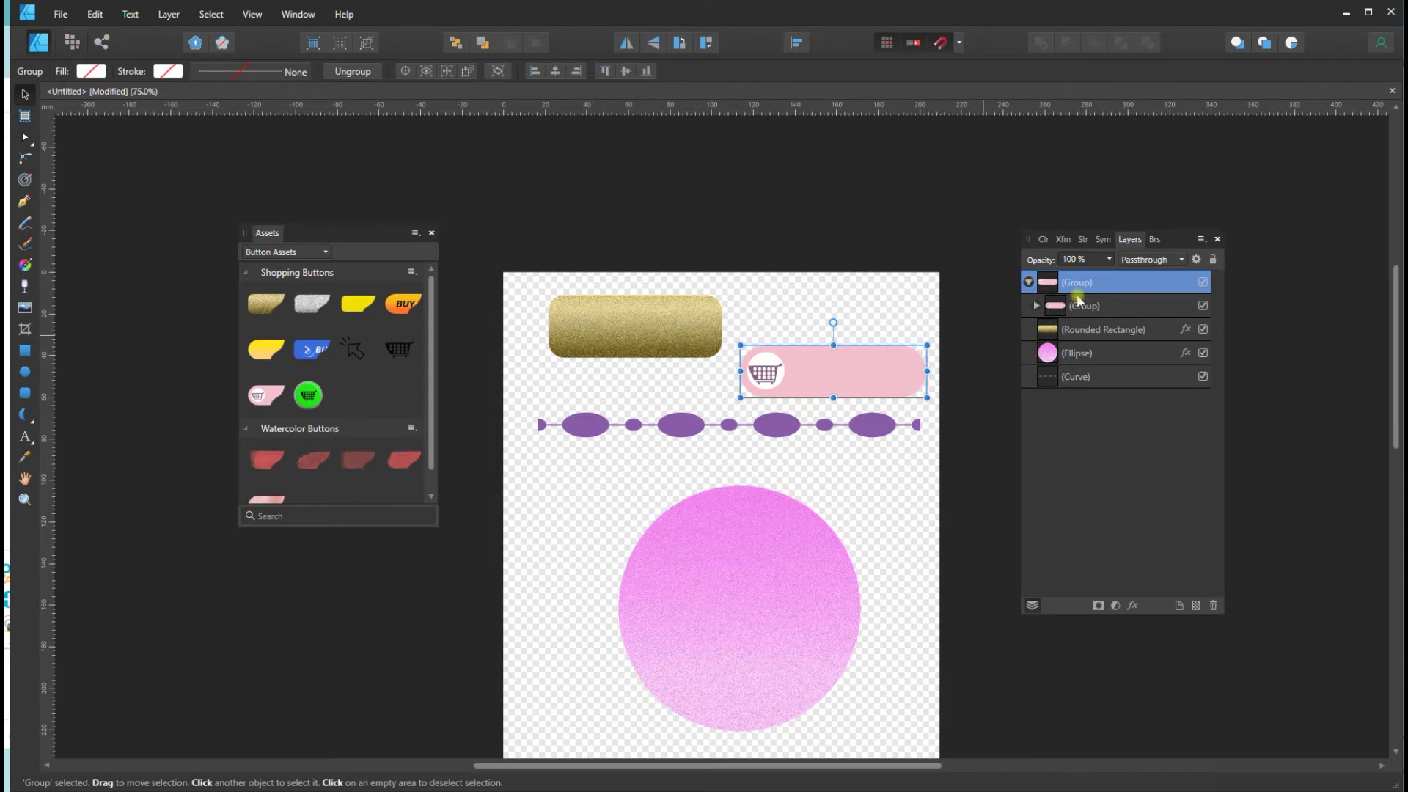
left_click(1037, 306)
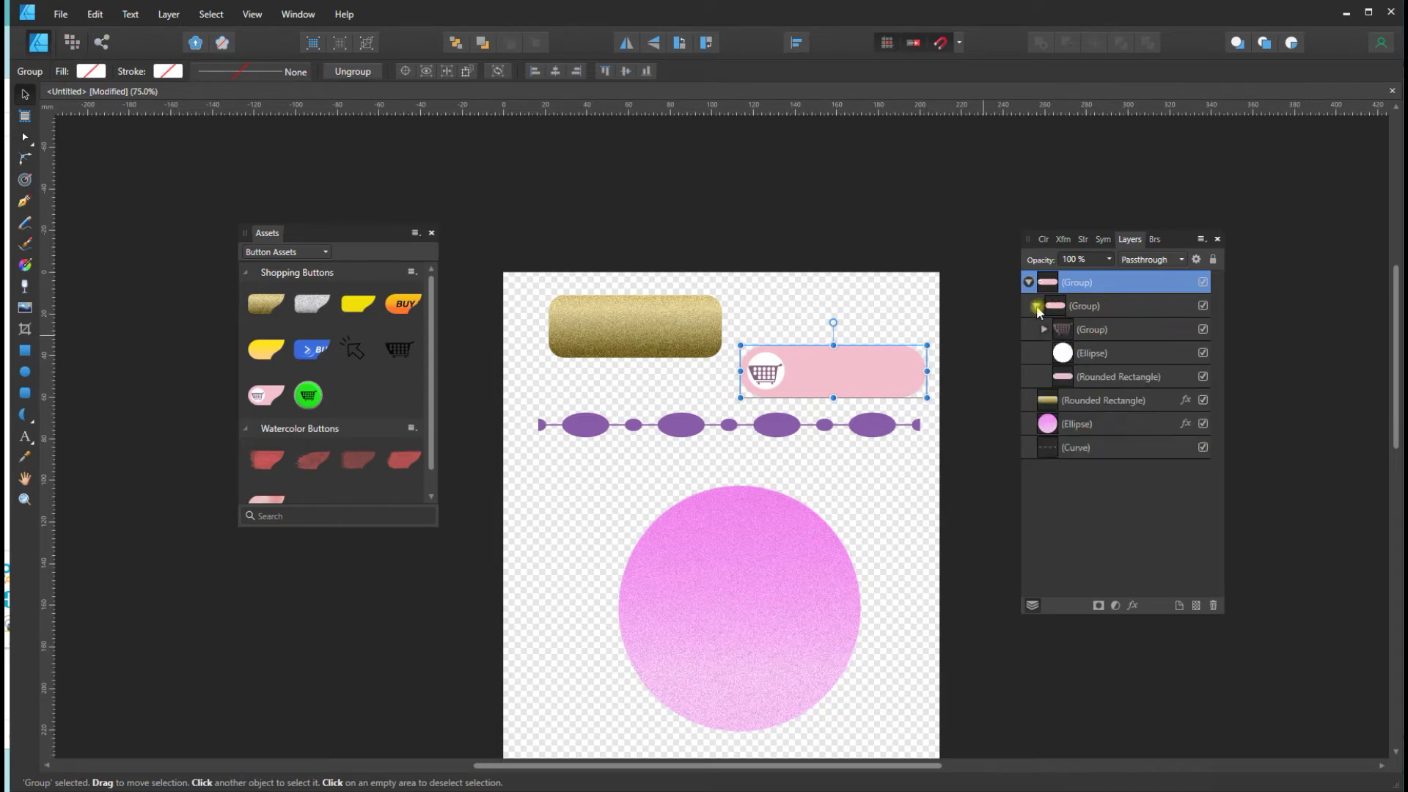
left_click(1073, 377)
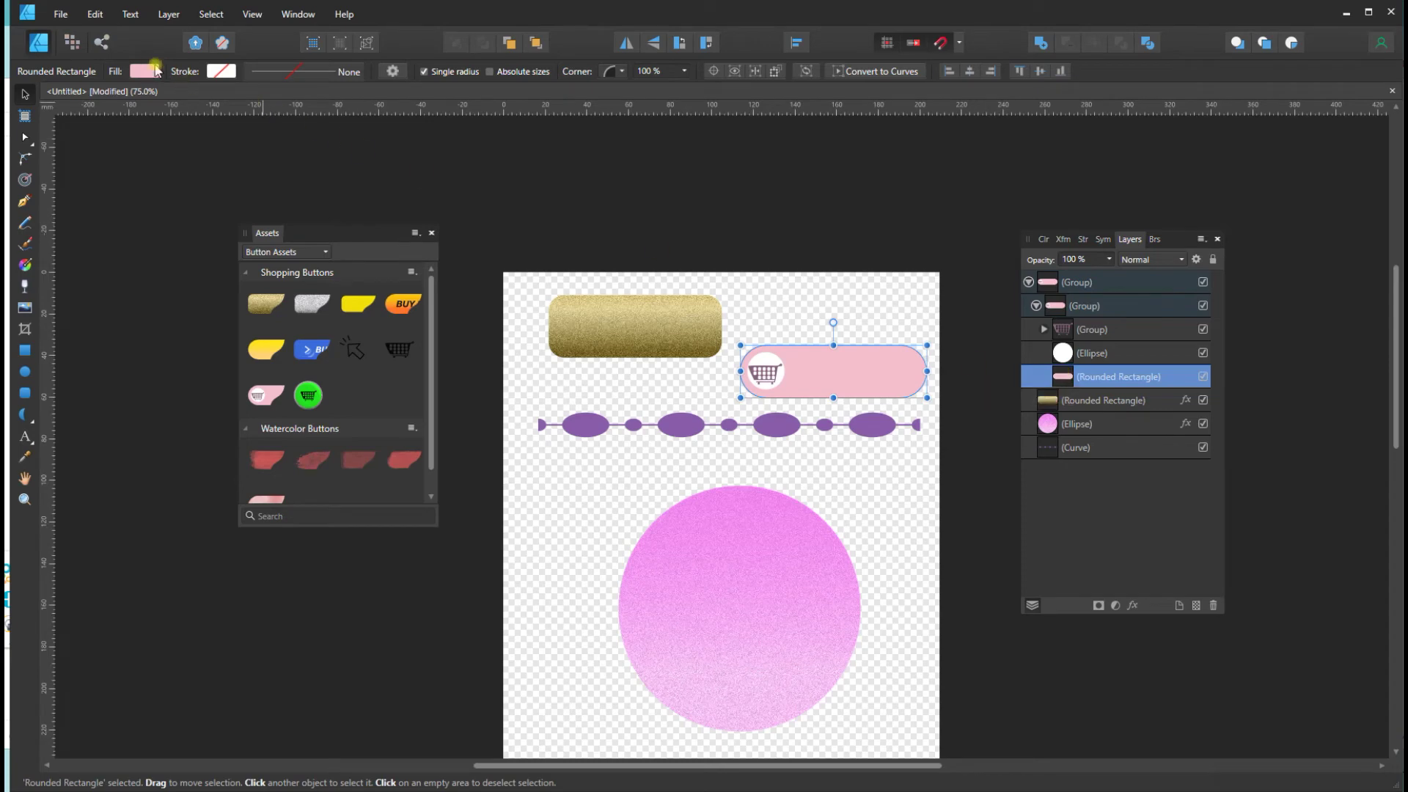
left_click(147, 71)
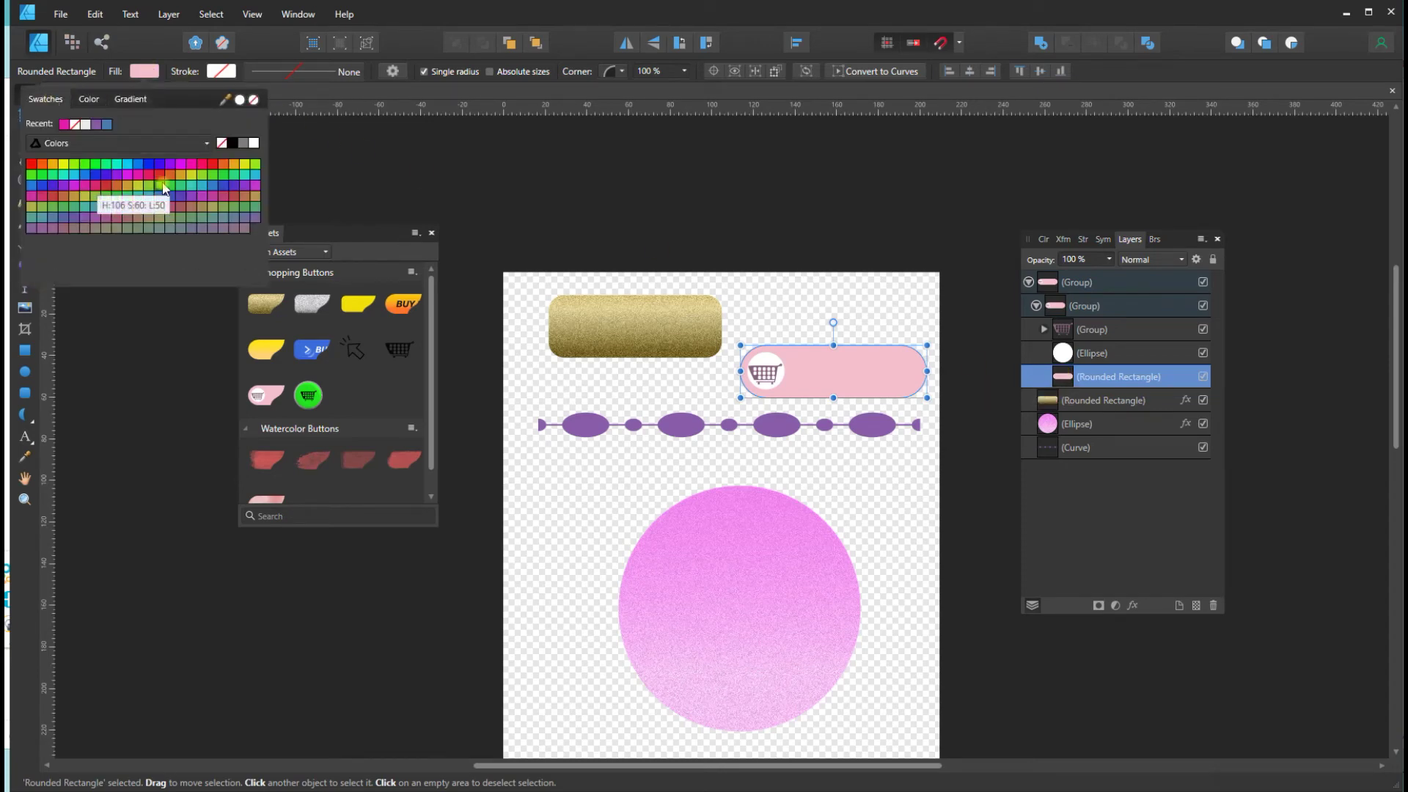
left_click(161, 183)
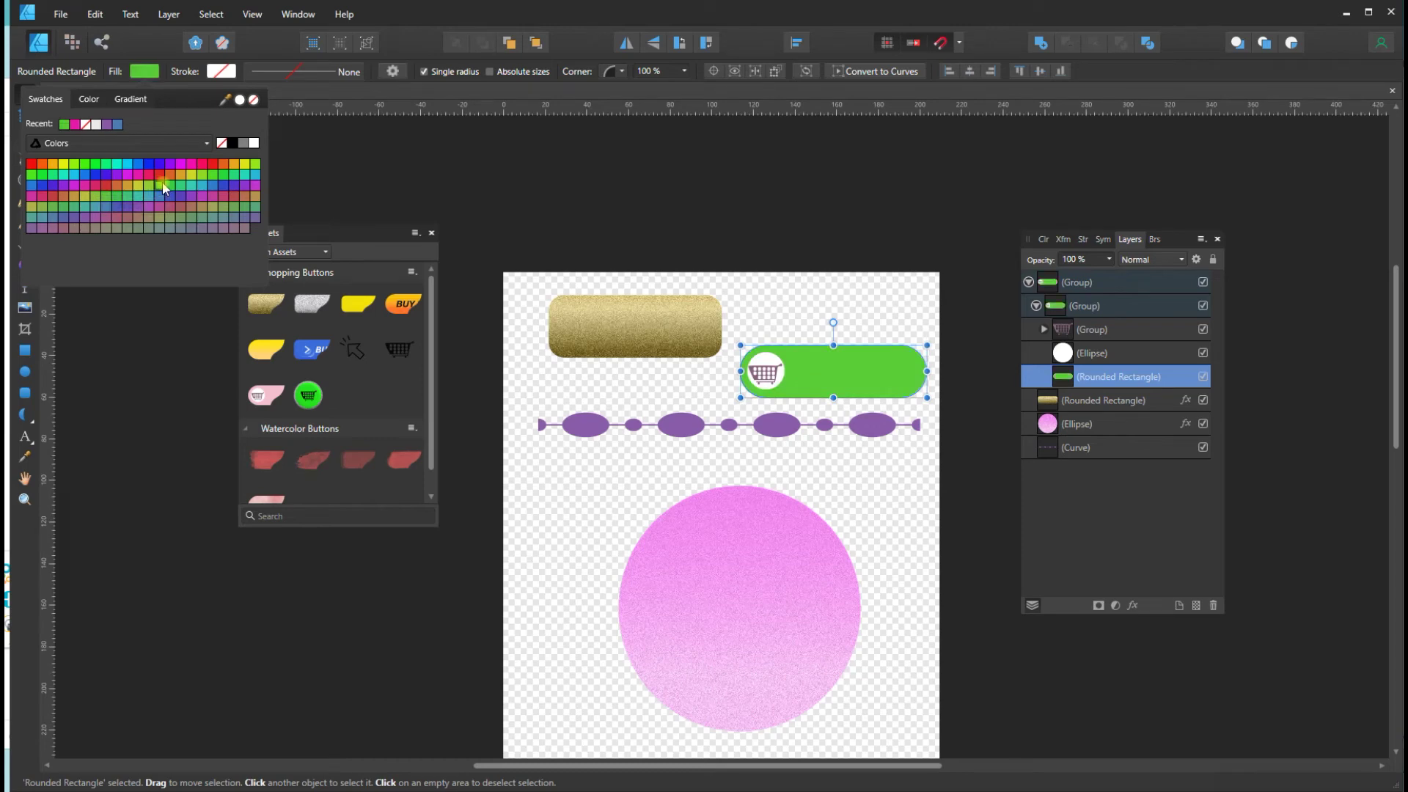
Step: Select the white circle behind the cart icon on the green button and fill it with yellow
left_click(235, 157)
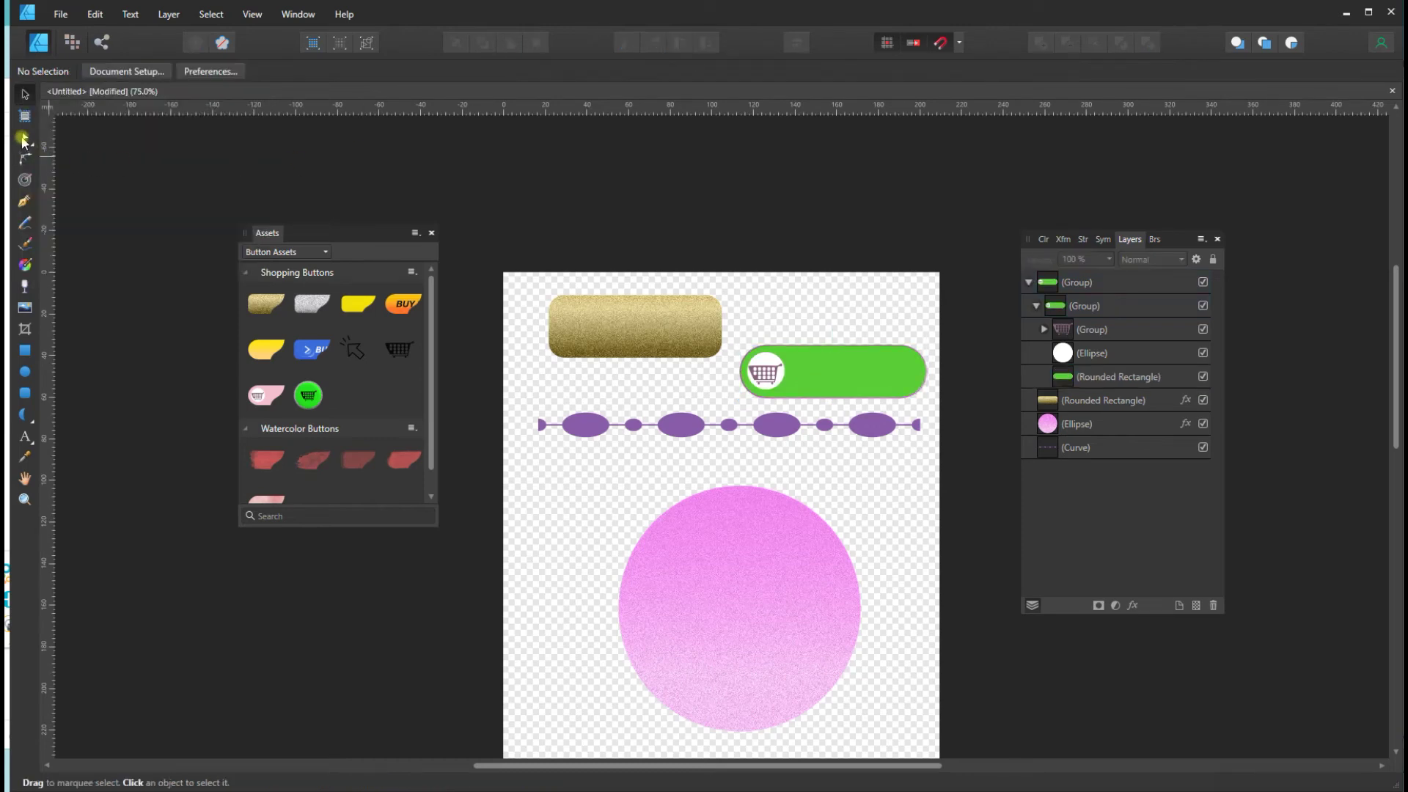
left_click(24, 138)
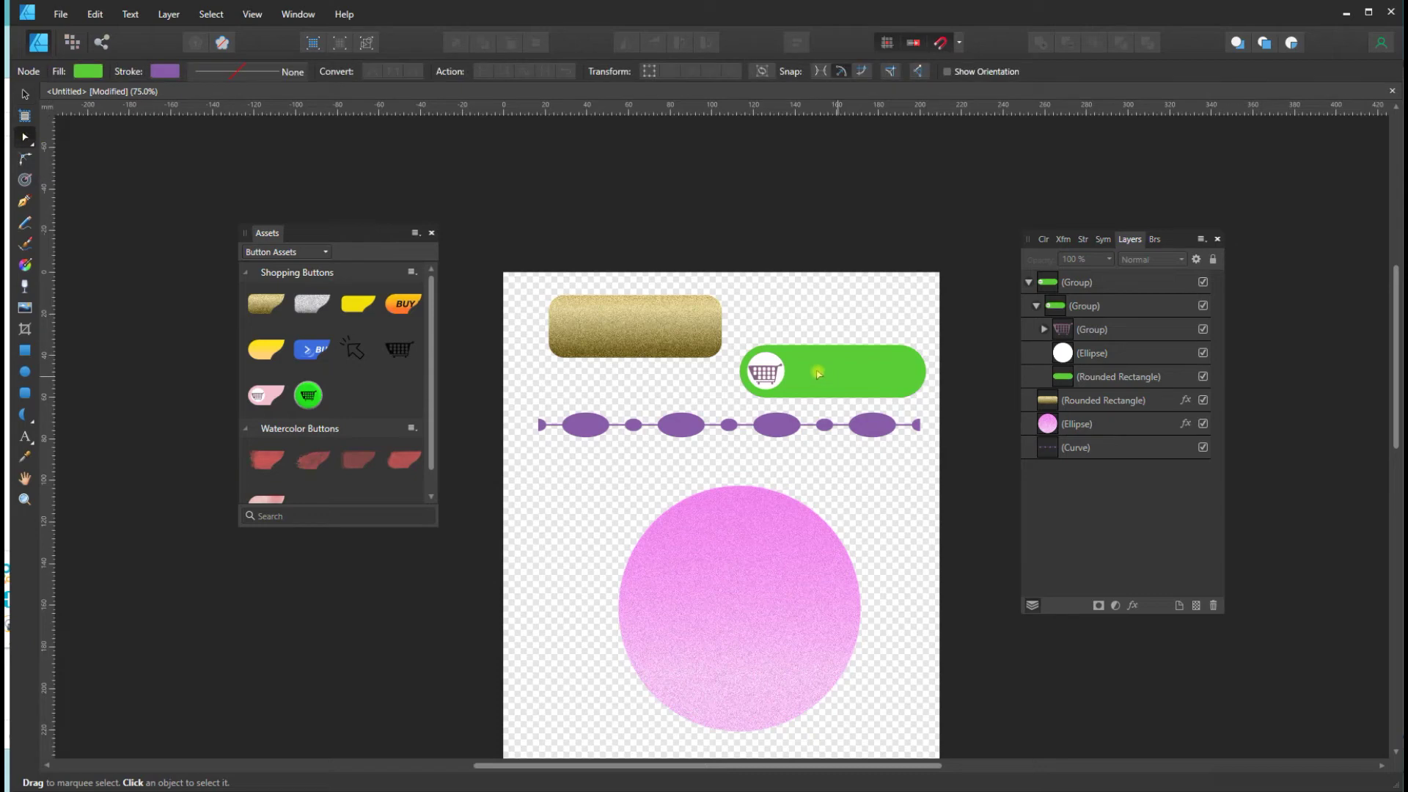
left_click(777, 360)
left_click(780, 363)
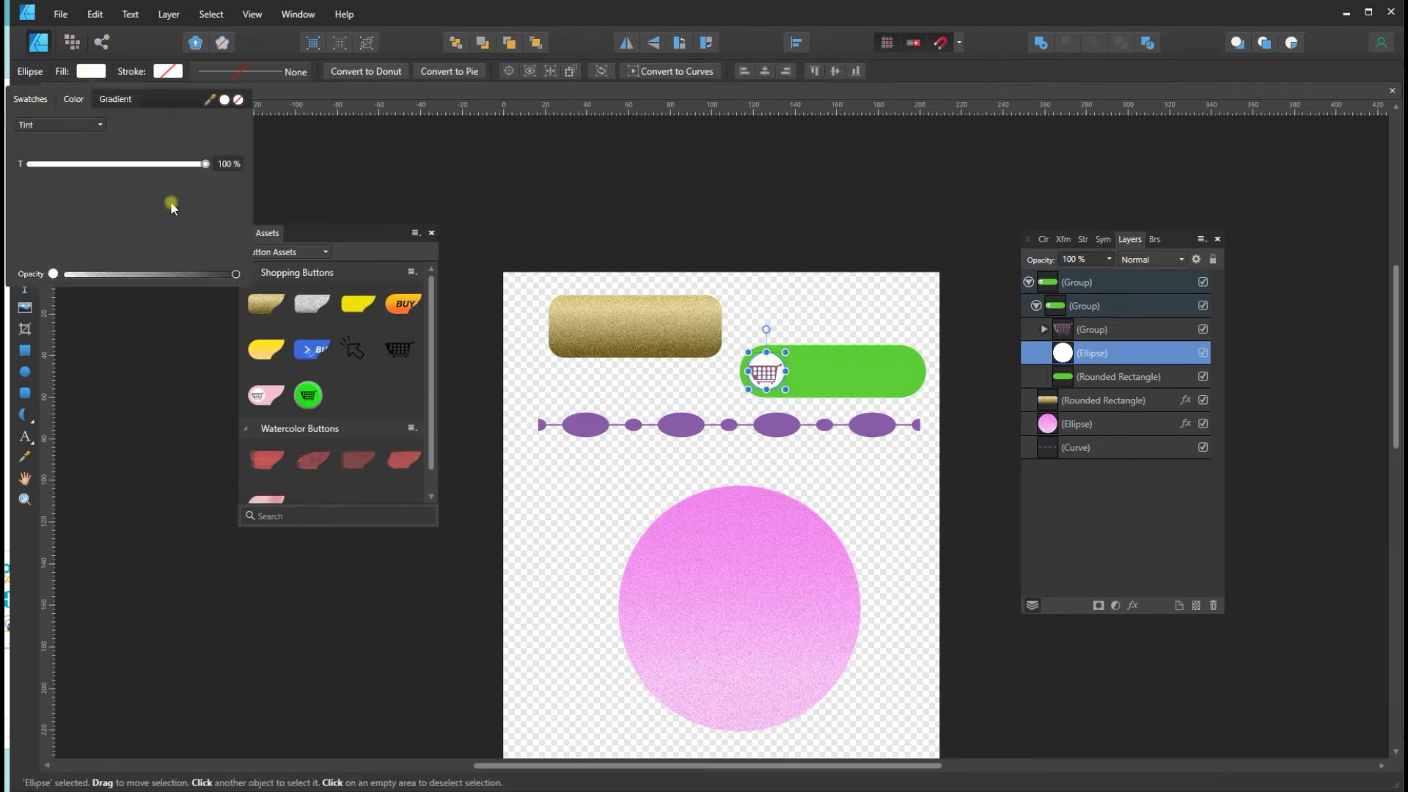
left_click(166, 187)
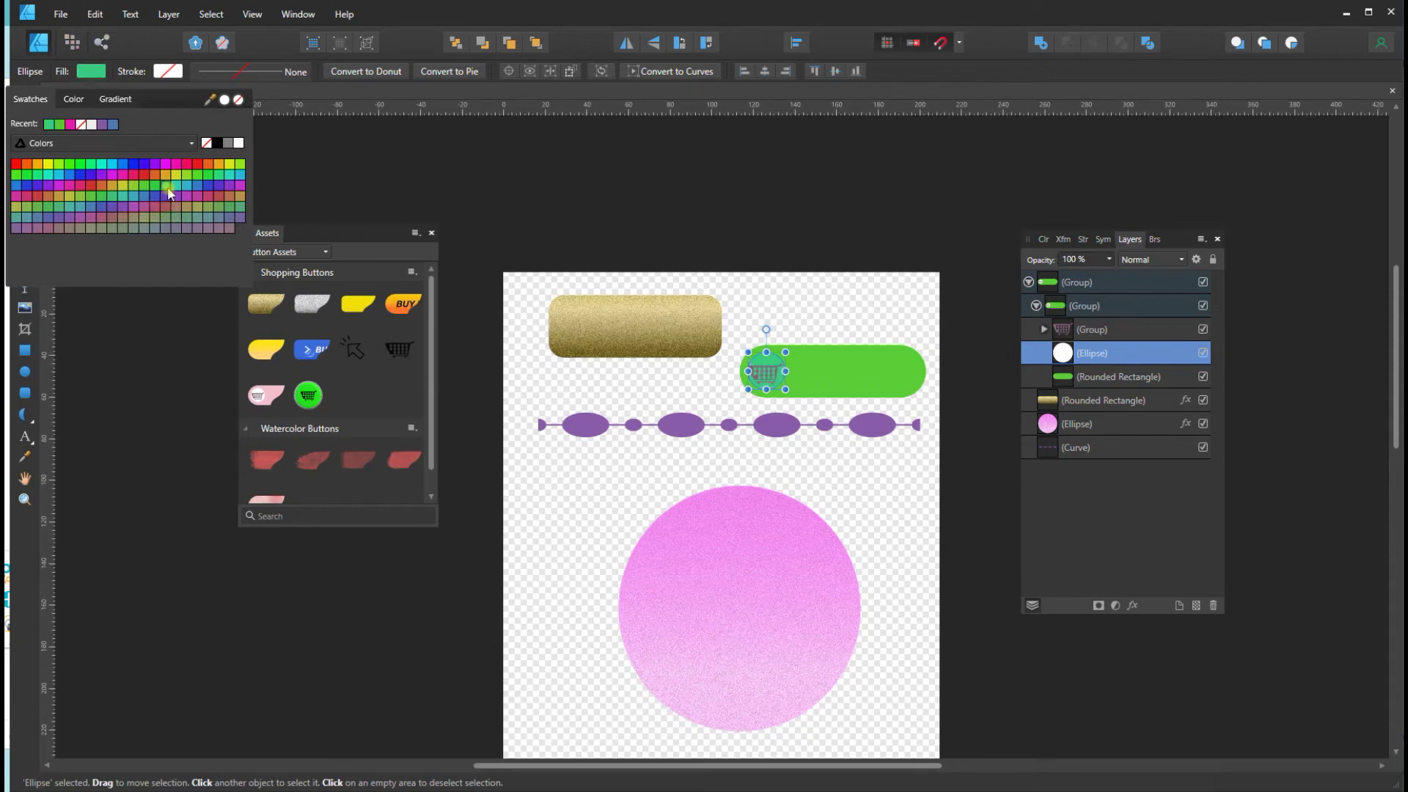
left_click(230, 165)
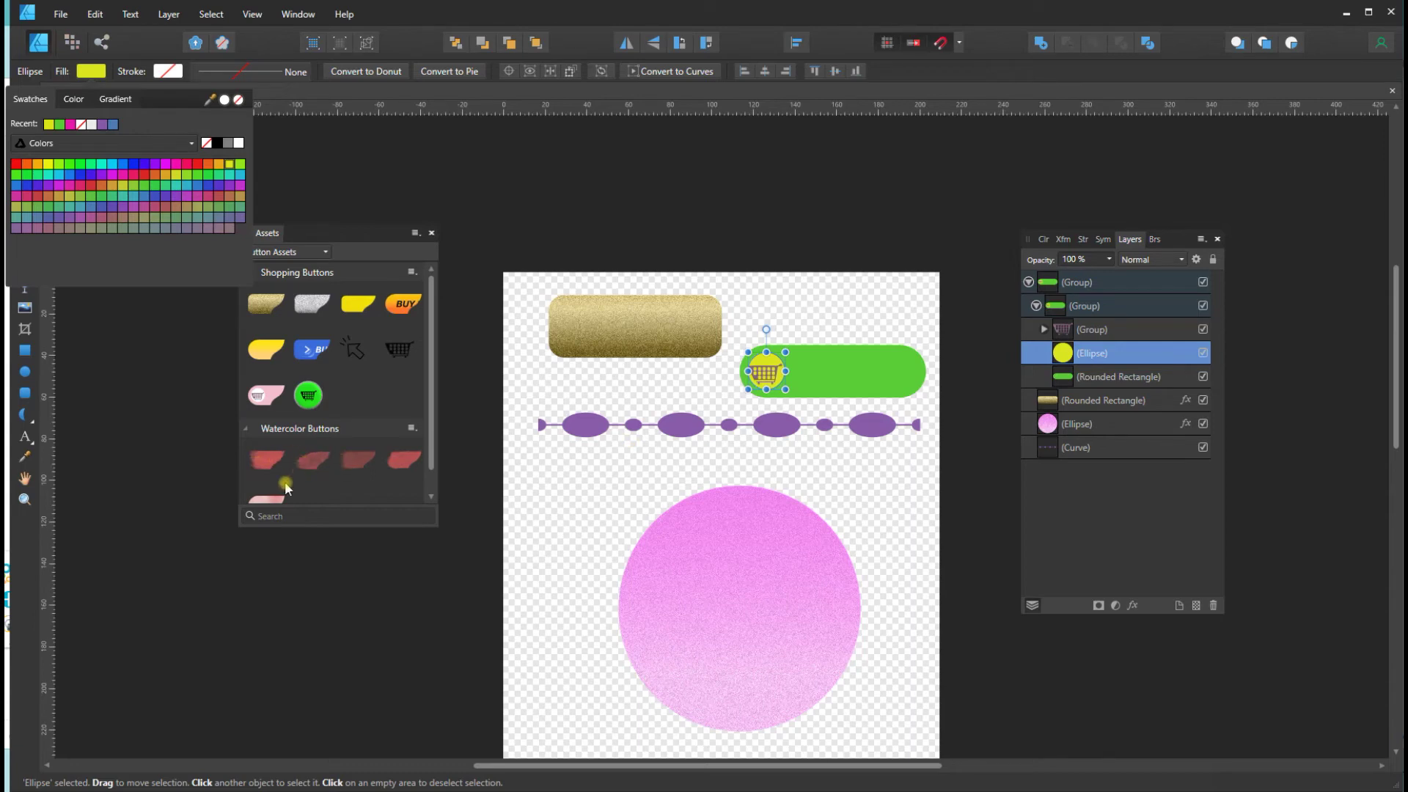
left_click(266, 467)
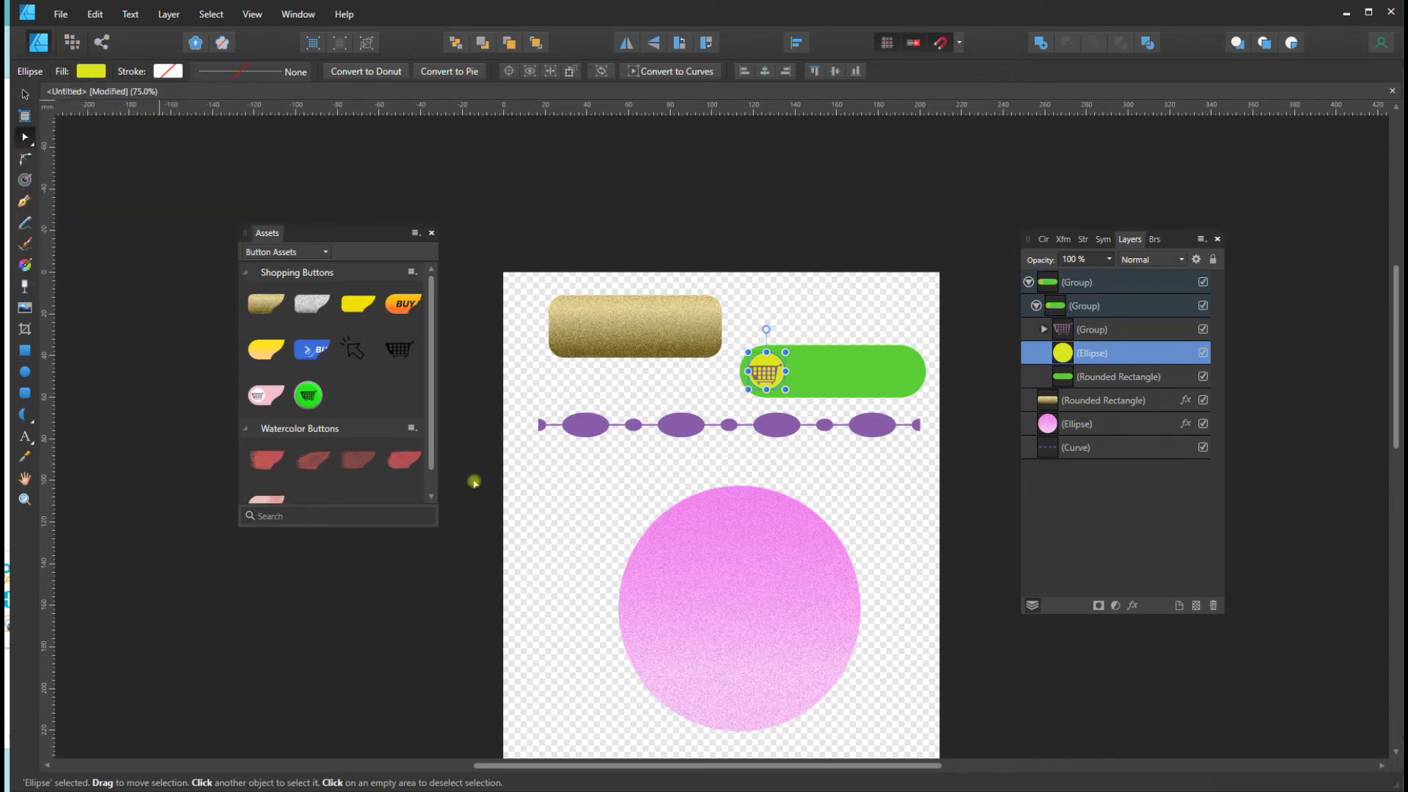
Step: Place the red brush-stroke and pale pink cloudy watercolor buttons below the bead line, and move the pink circle away from them
left_click_drag(313, 459, 618, 468)
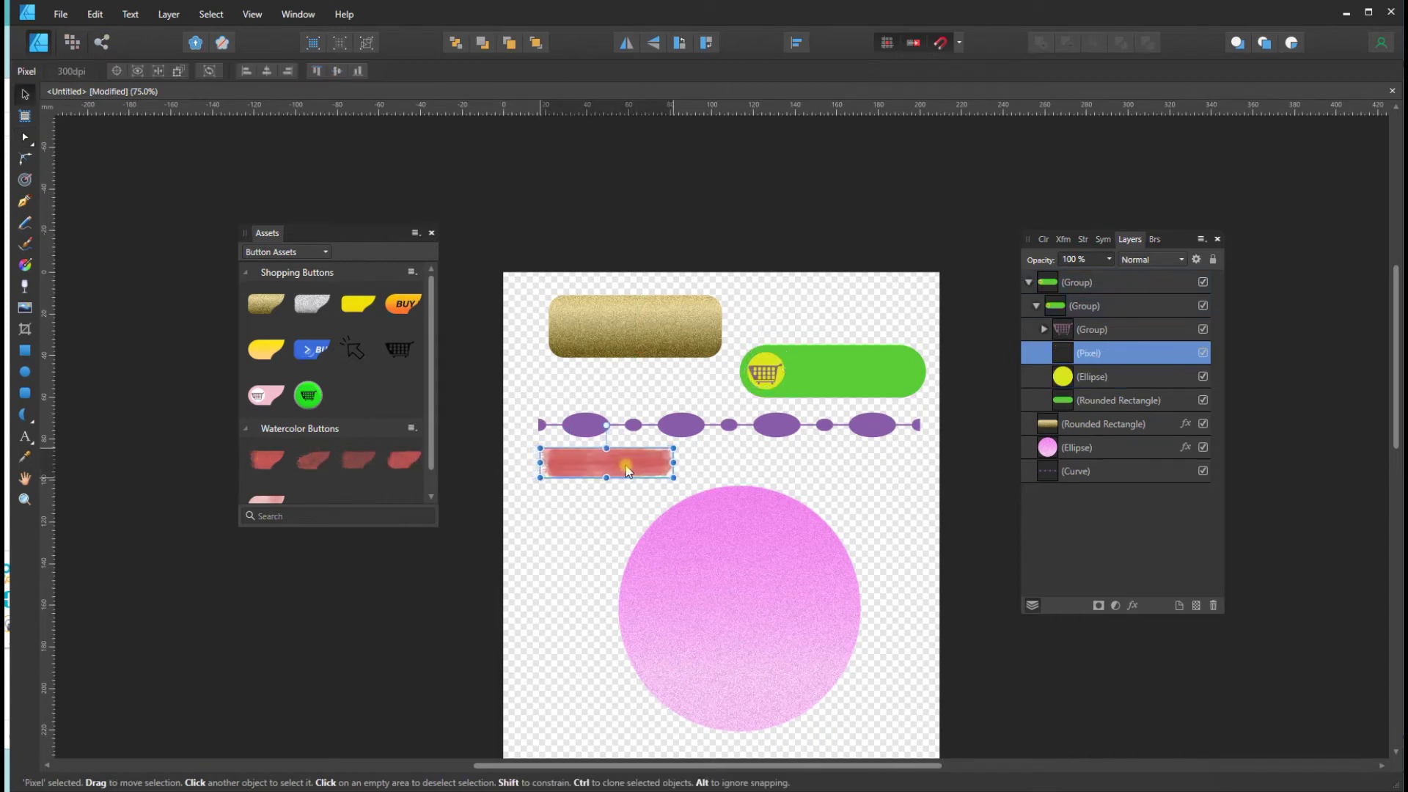
scroll(271, 500, "down", 1)
left_click_drag(267, 480, 586, 523)
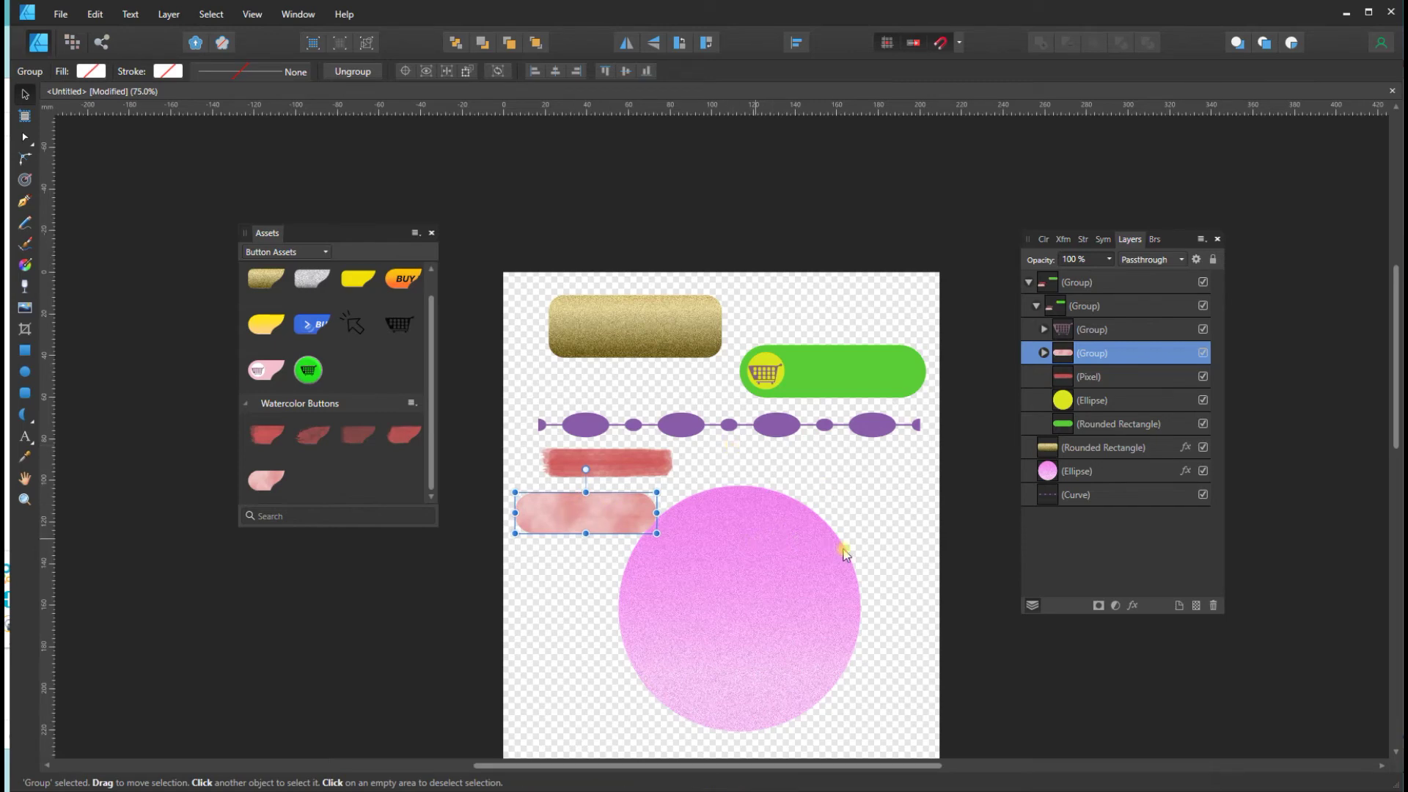
key("ctrl+z")
left_click(625, 494)
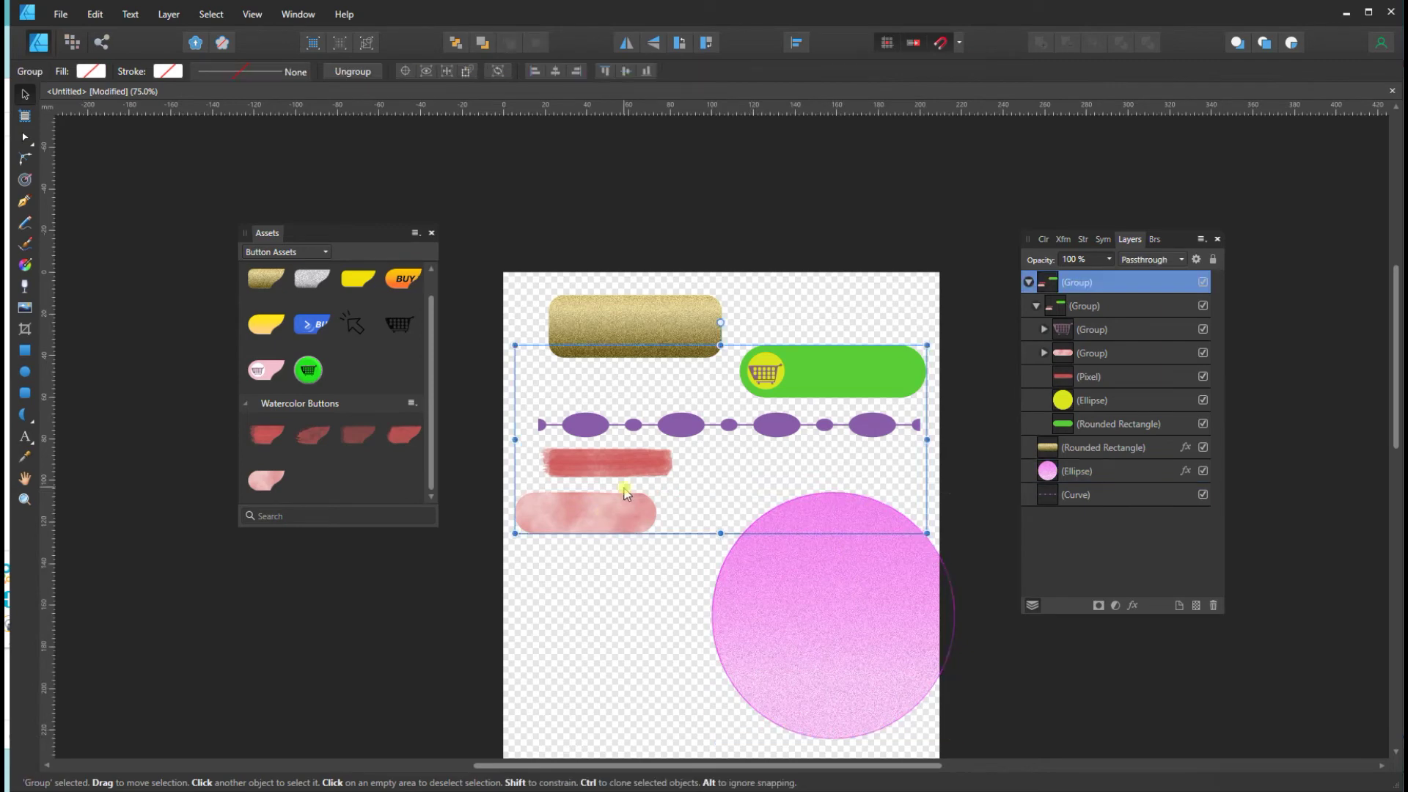
Step: Fill the pale pink watercolor button's group with the recently used purple
key("ctrl+plus")
key("ctrl+plus")
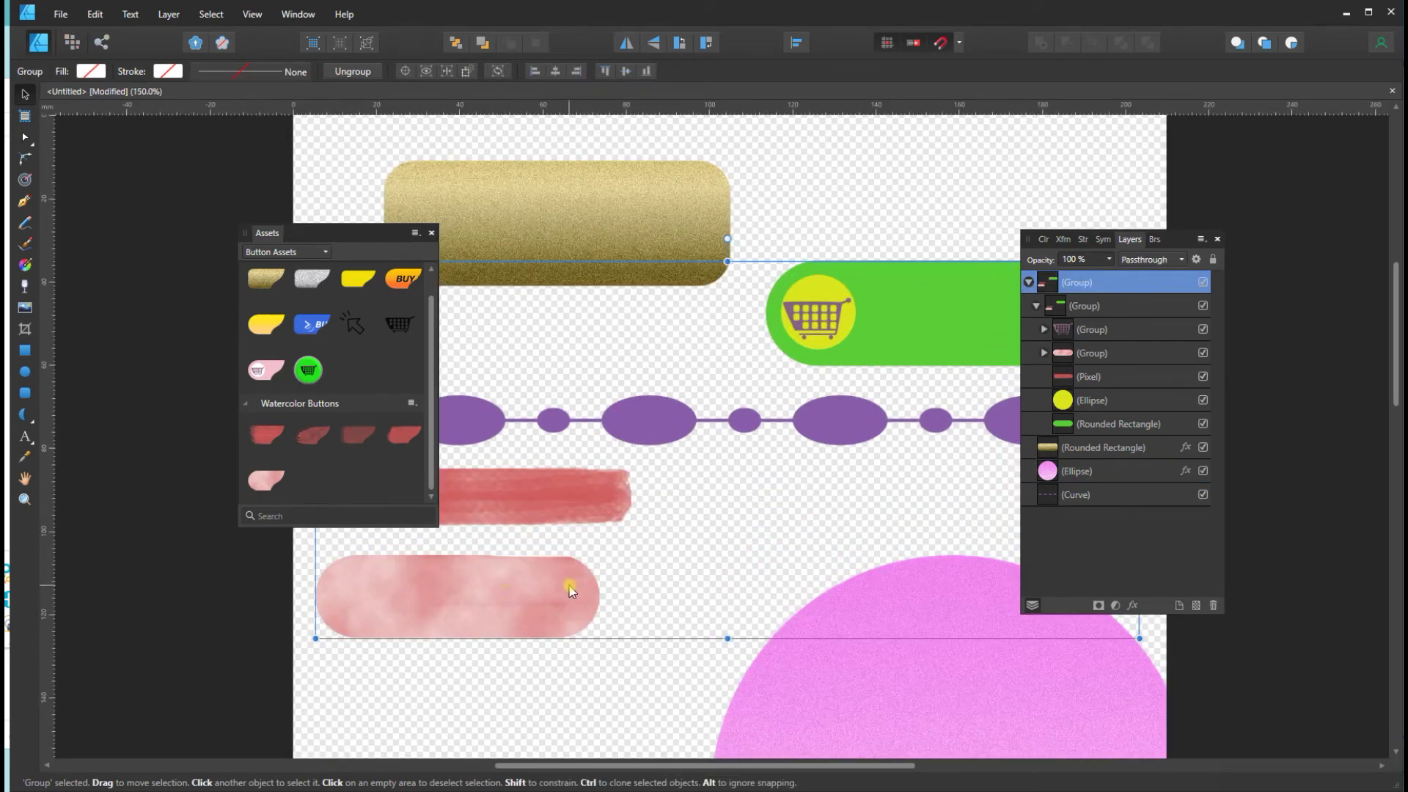
left_click(1092, 353)
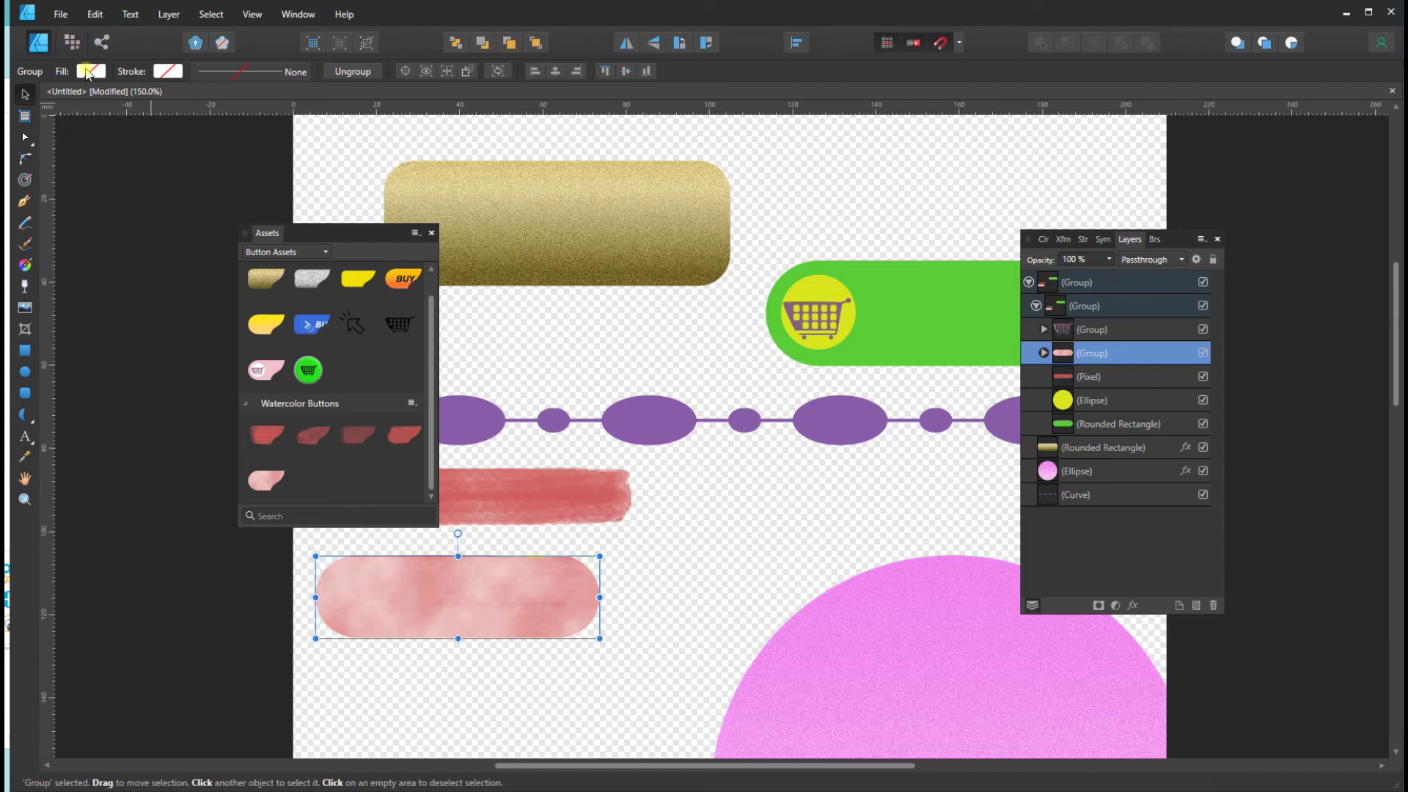
left_click(87, 71)
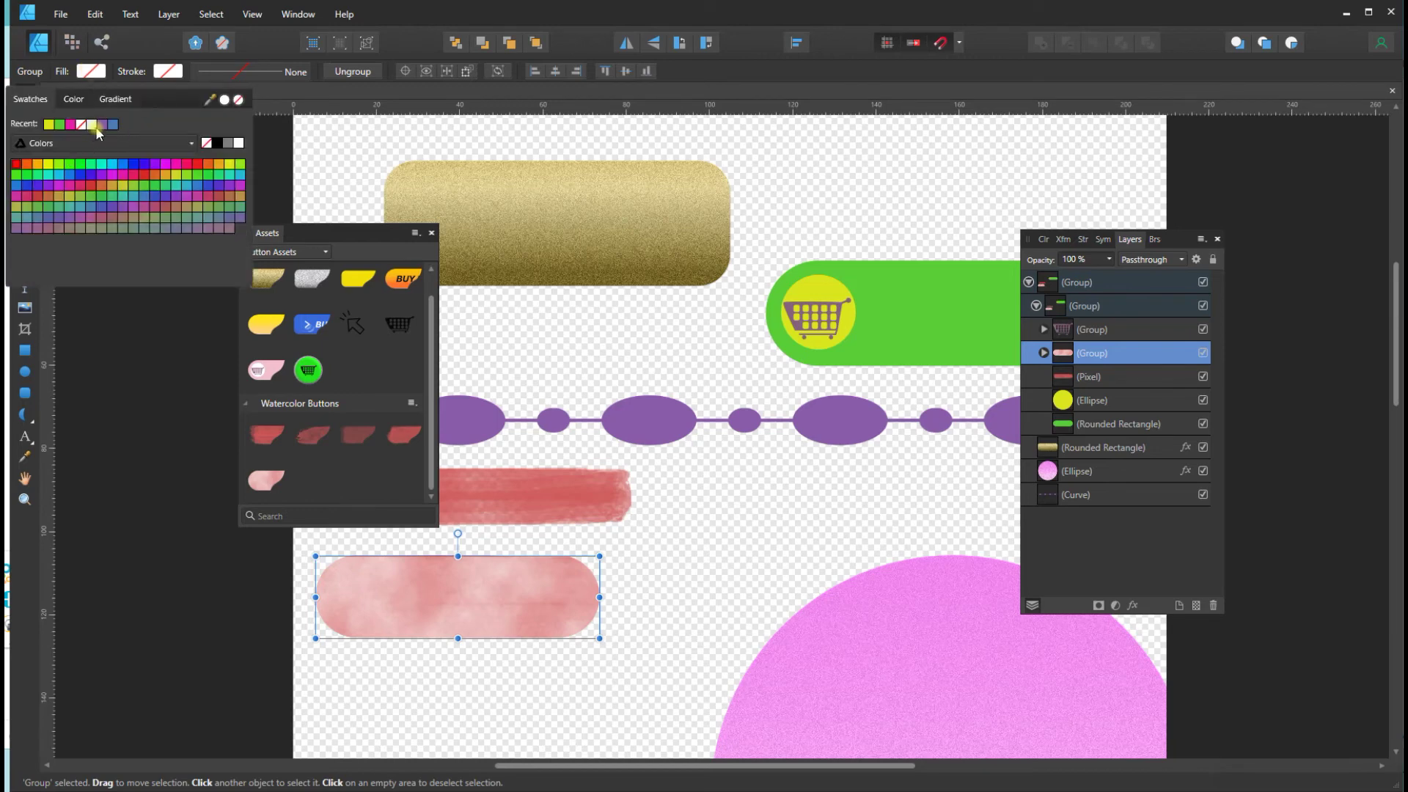
left_click(105, 124)
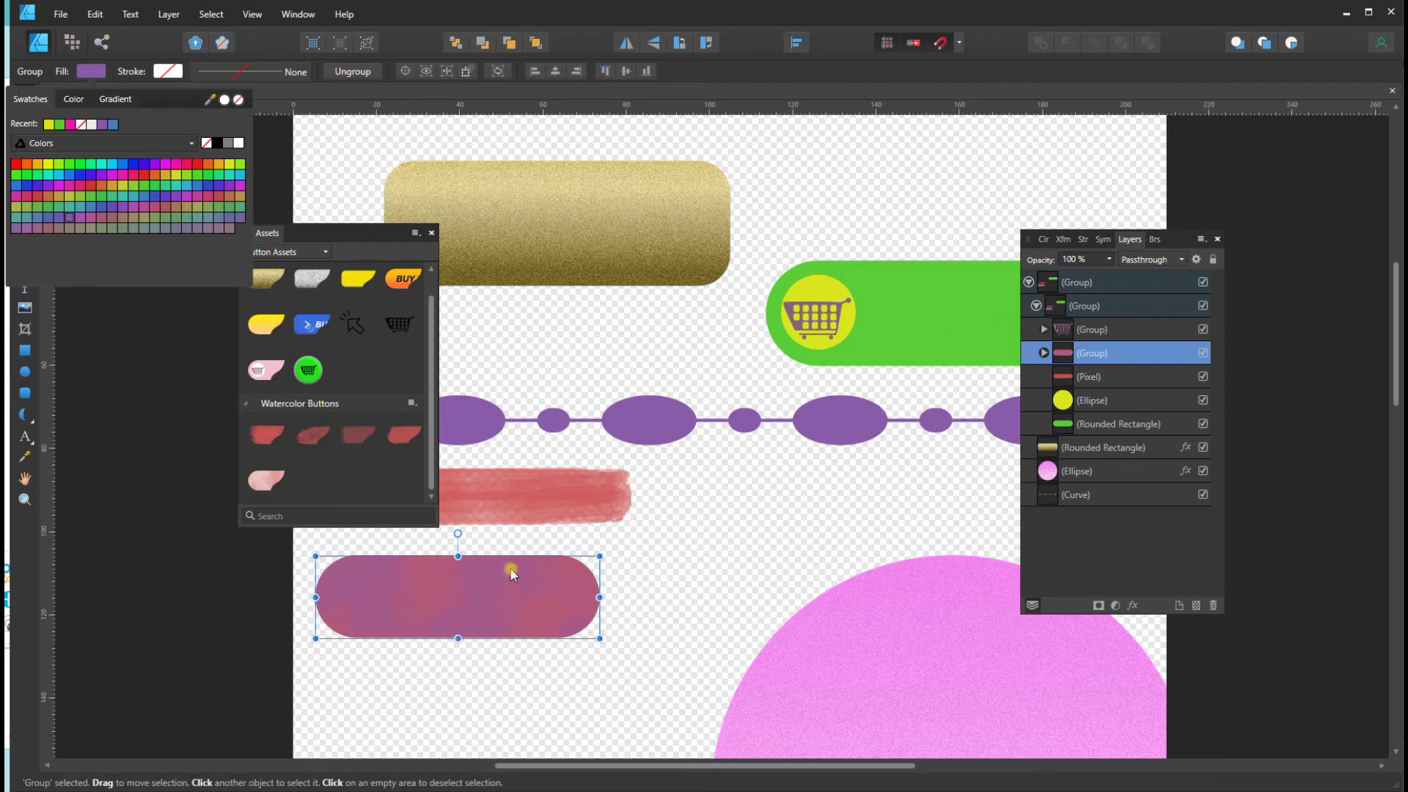
Step: Lighten the watercolor button's fill to pale lilac, hex D1C5D9, and close the Color and Assets panels
left_click(1046, 242)
left_click(1047, 243)
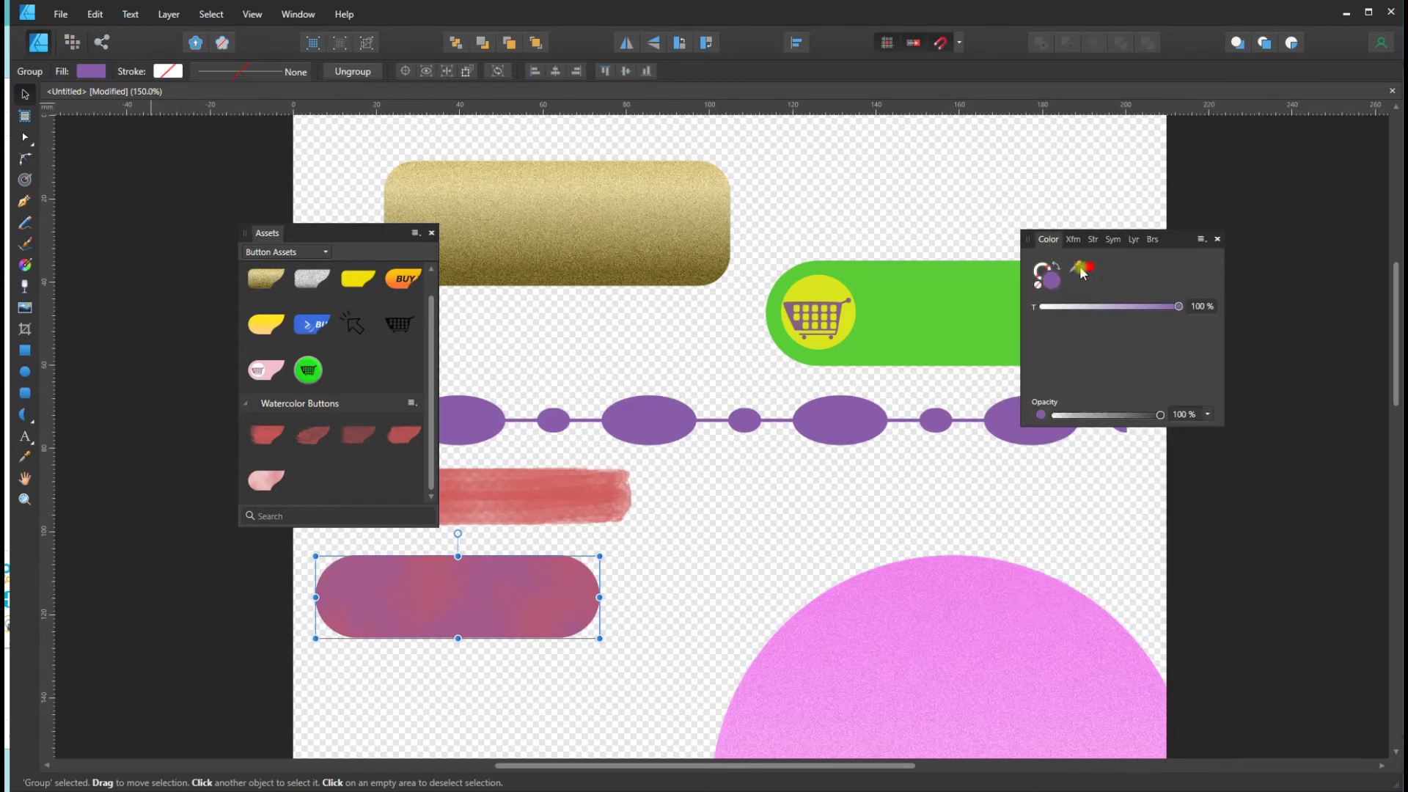
left_click_drag(1178, 308, 1125, 307)
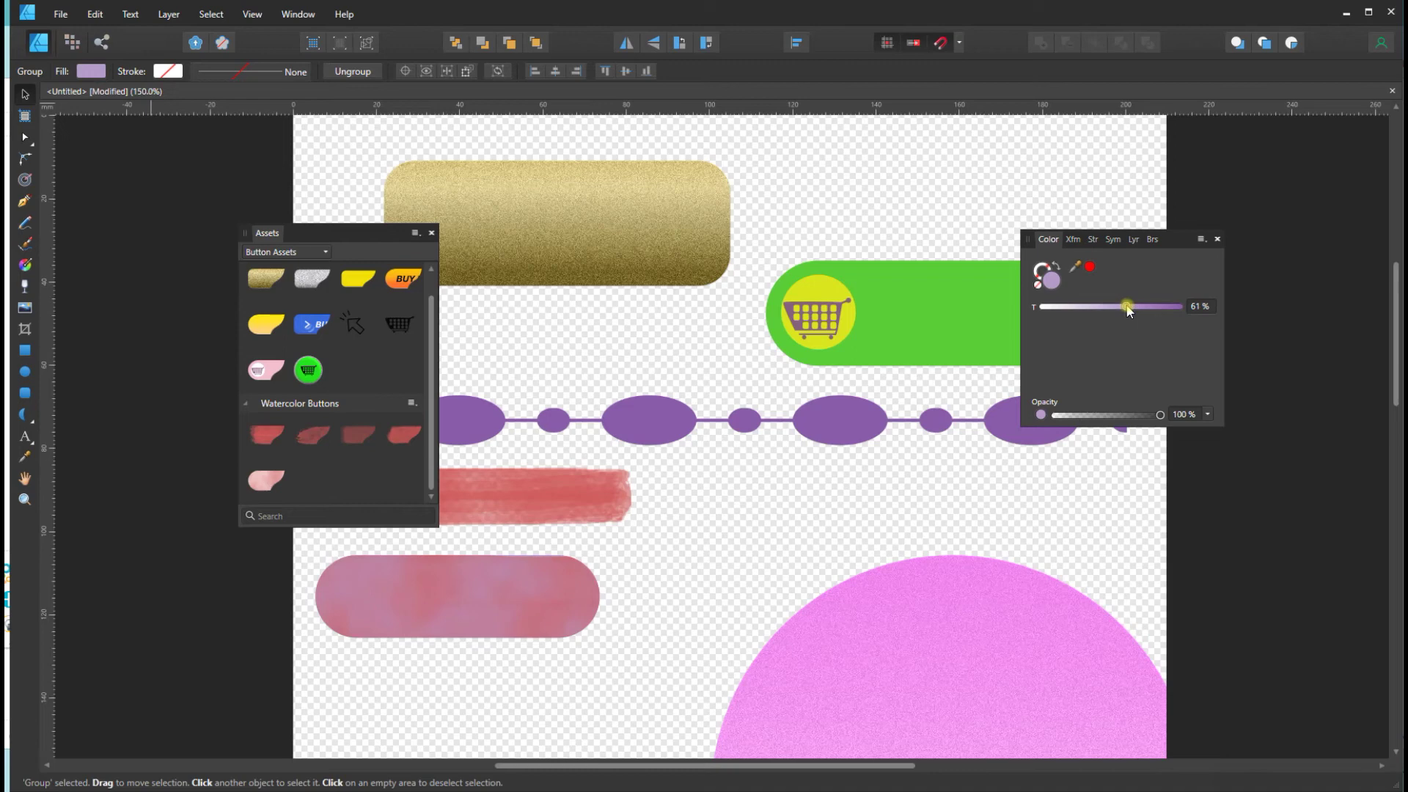
left_click(1051, 280)
left_click(596, 386)
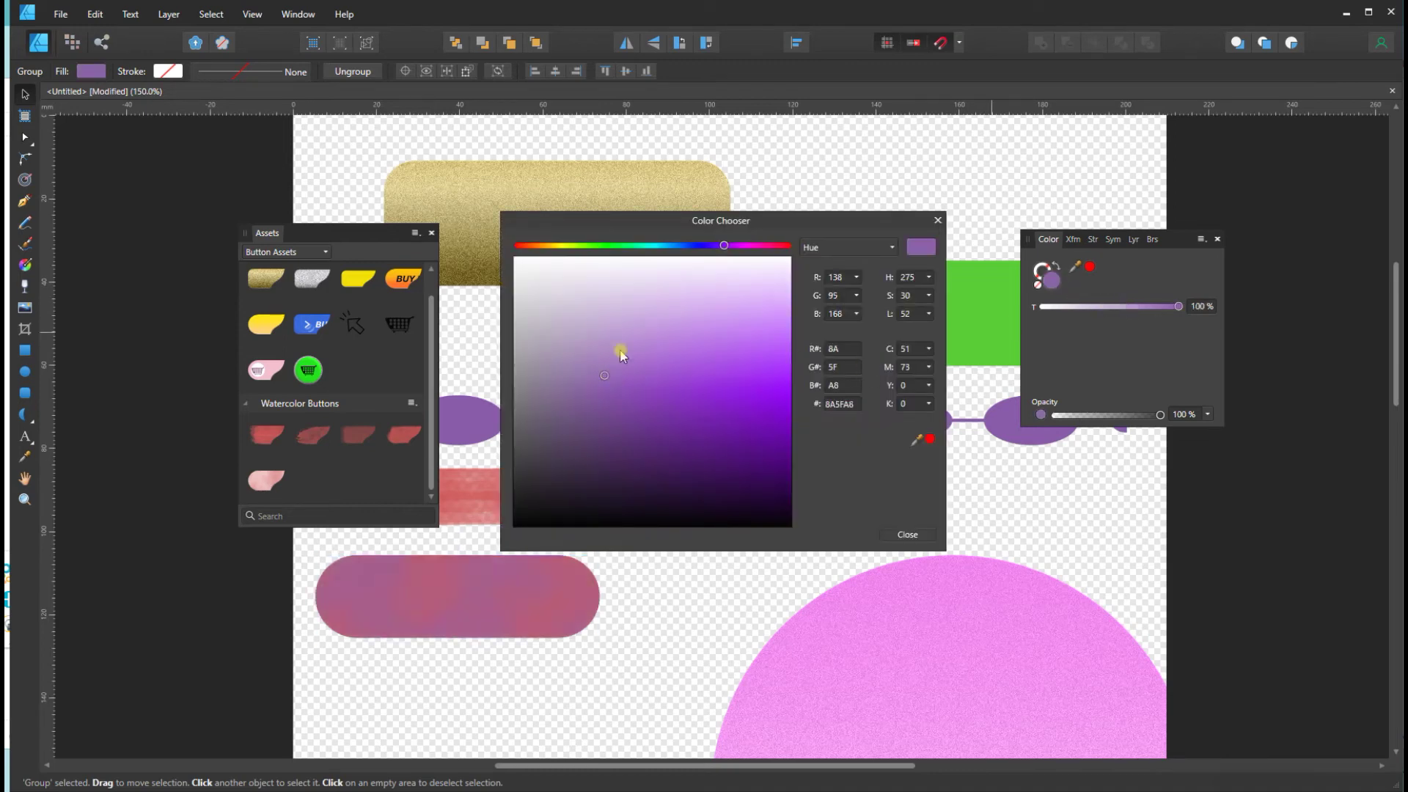
left_click(605, 297)
left_click_drag(607, 332, 571, 307)
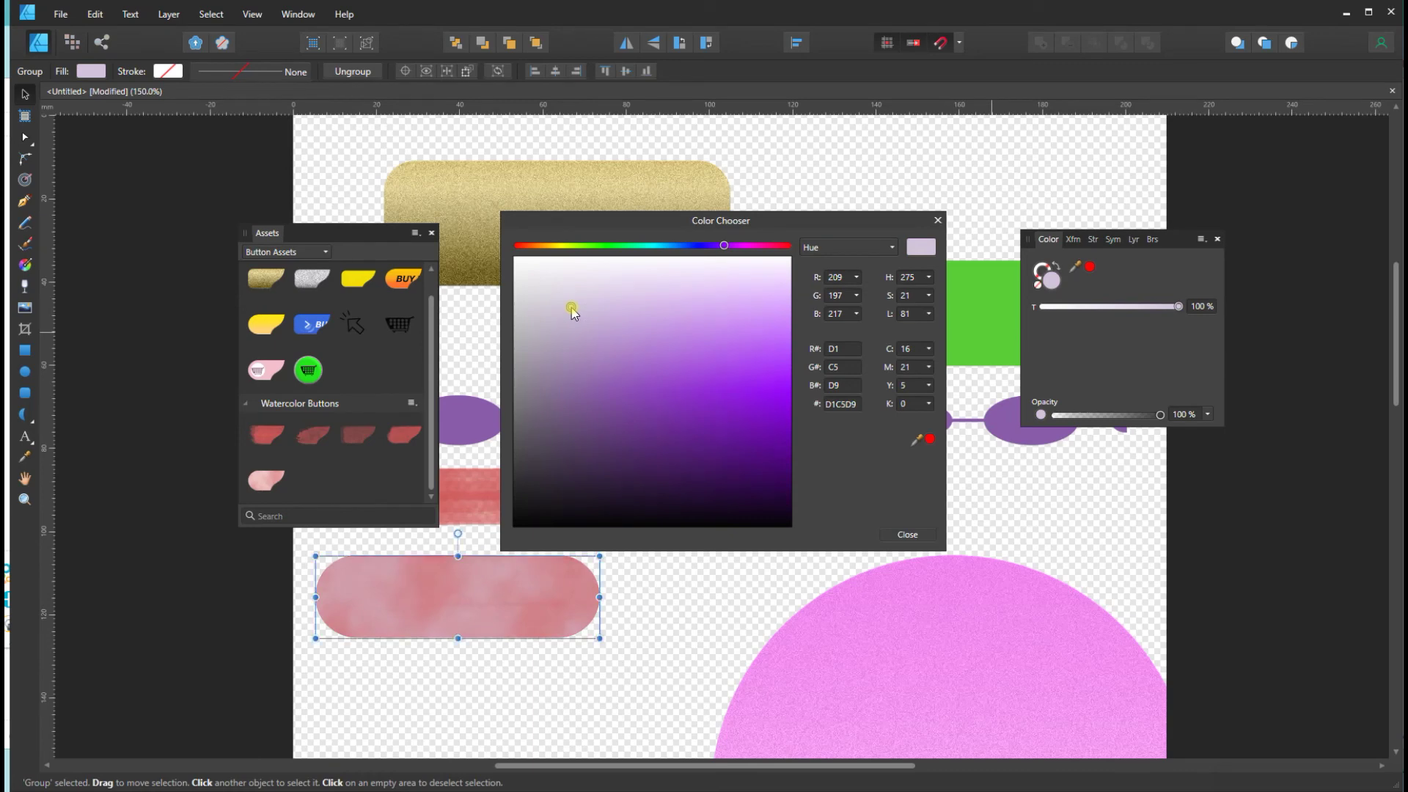
left_click(907, 533)
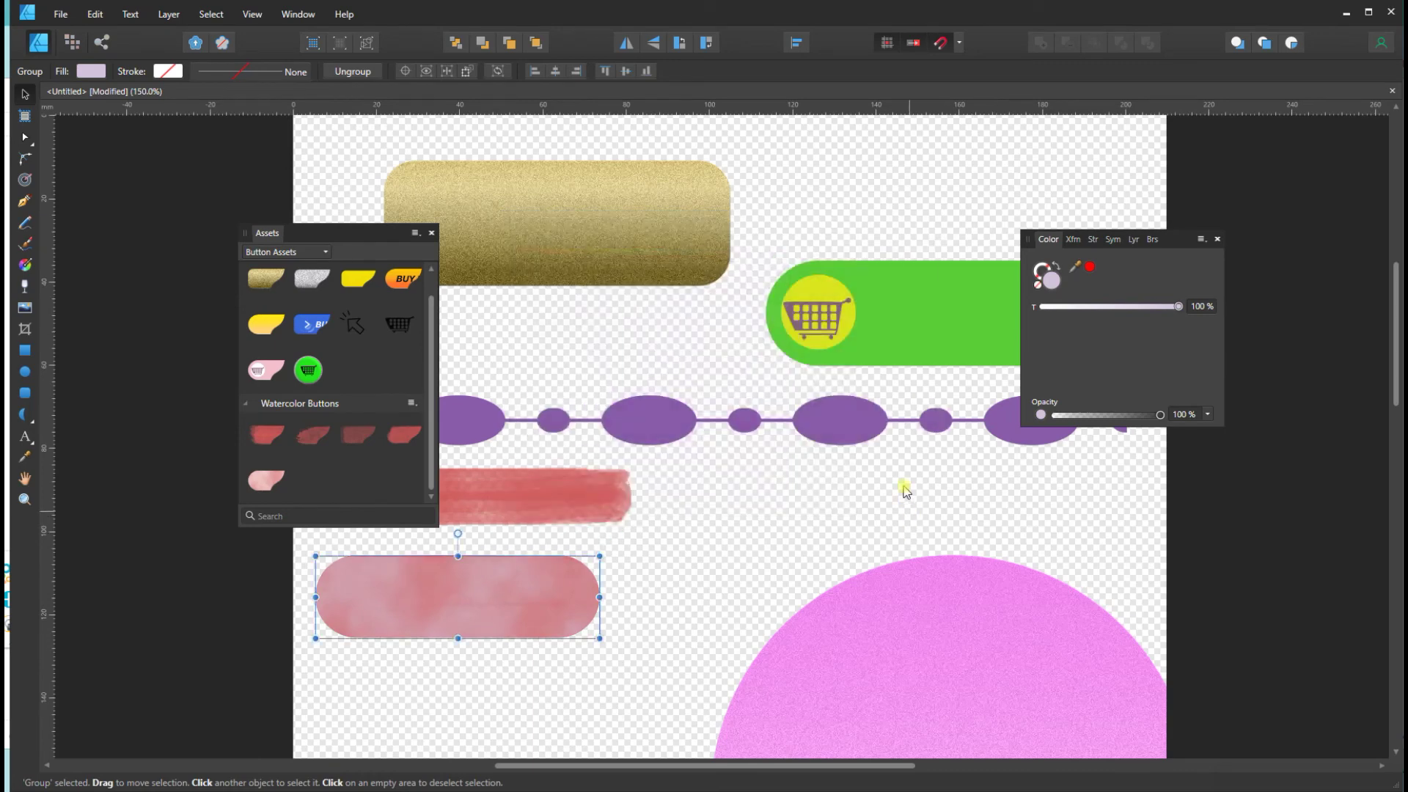
left_click(1217, 239)
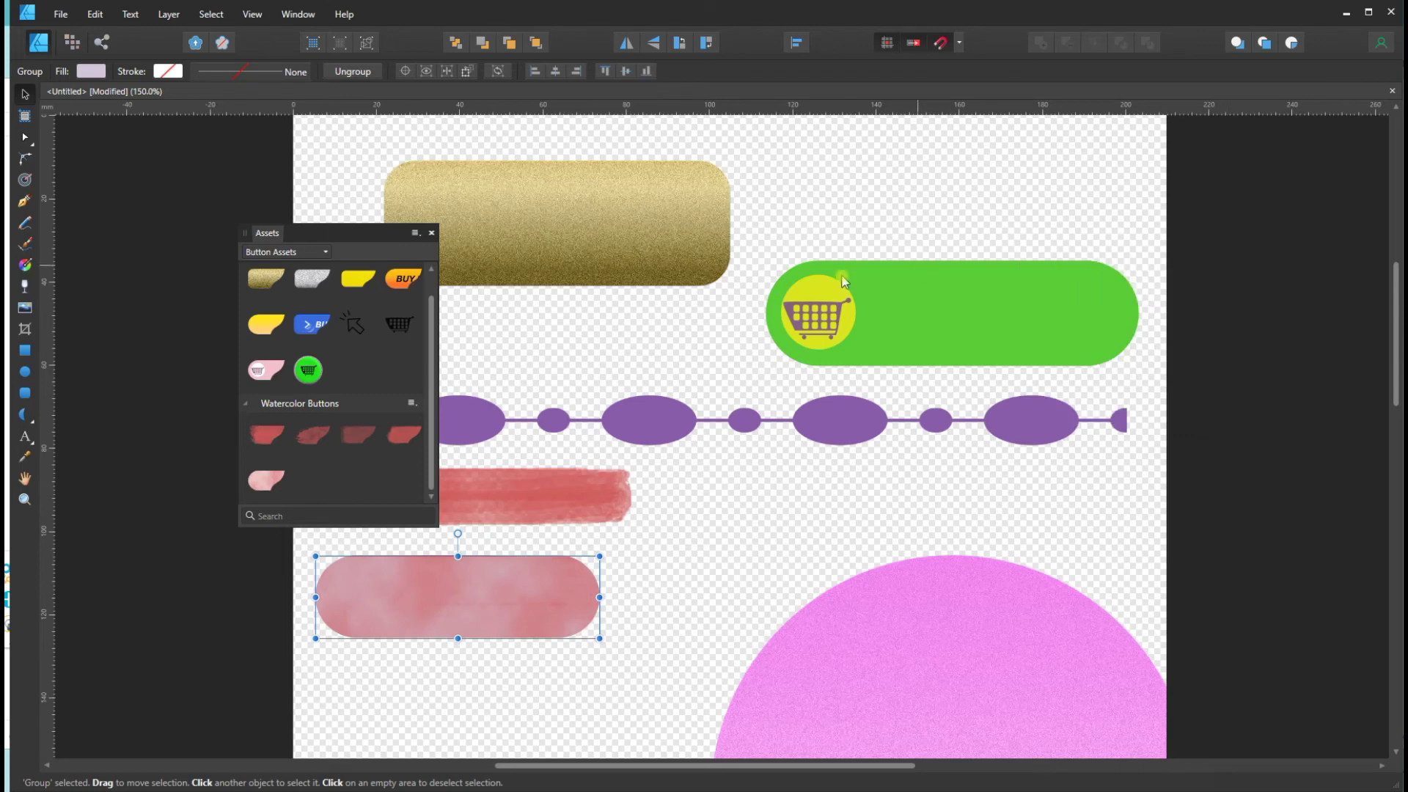
left_click(432, 234)
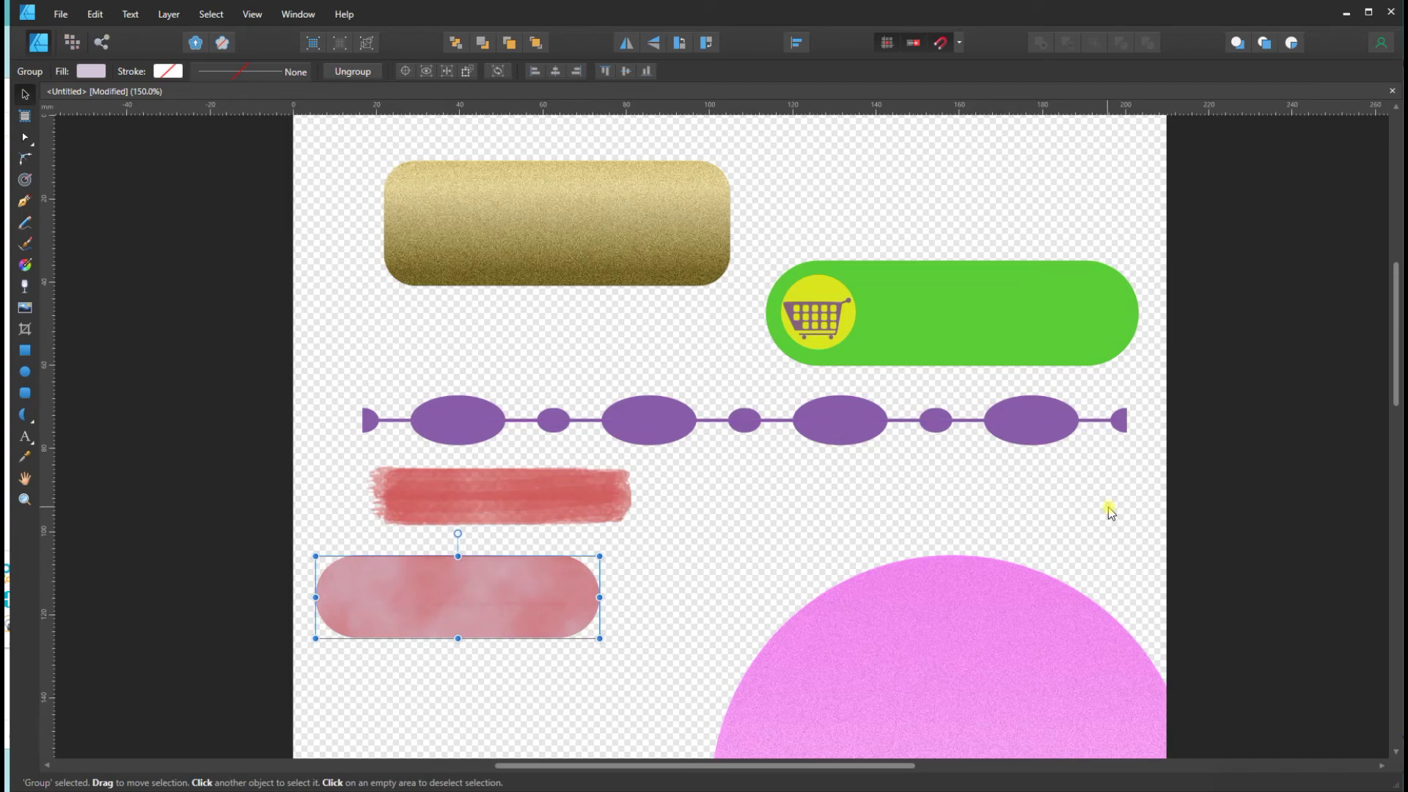
Step: Stamp five purple flowers beside the pink circle with the Vector Brush tool, using the 207 px brush from Fun Flower Stamps
scroll(1109, 510, "down", 5)
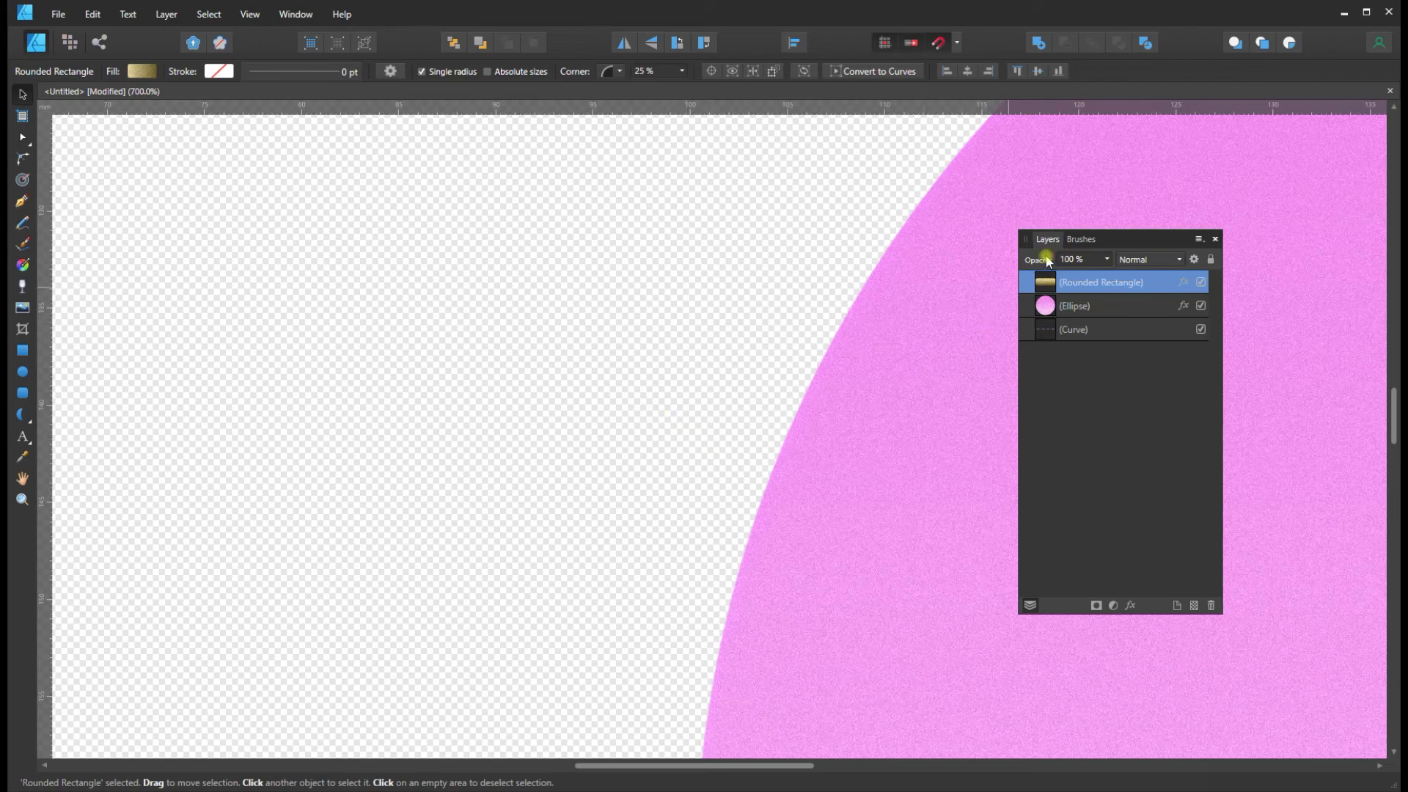
left_click(1079, 239)
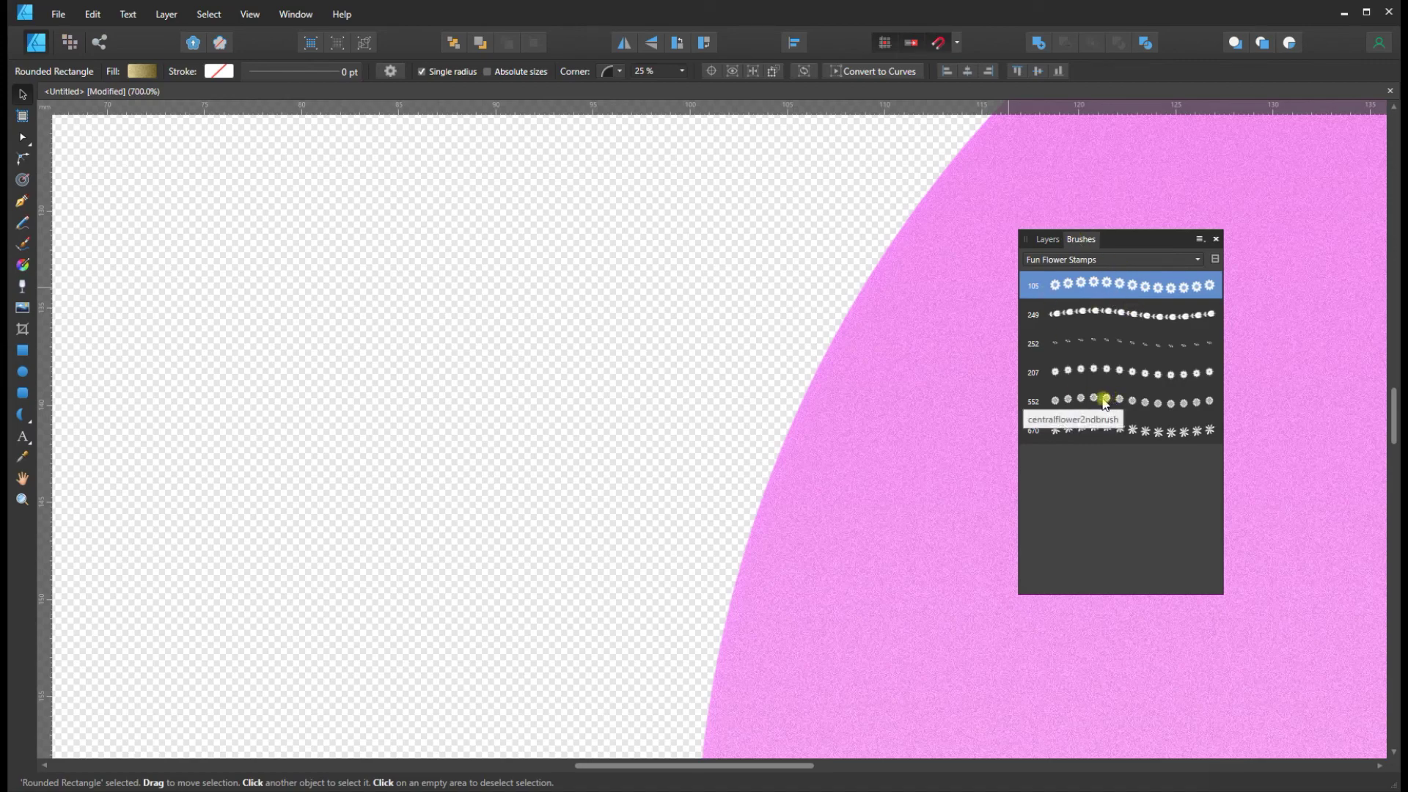
left_click(1103, 372)
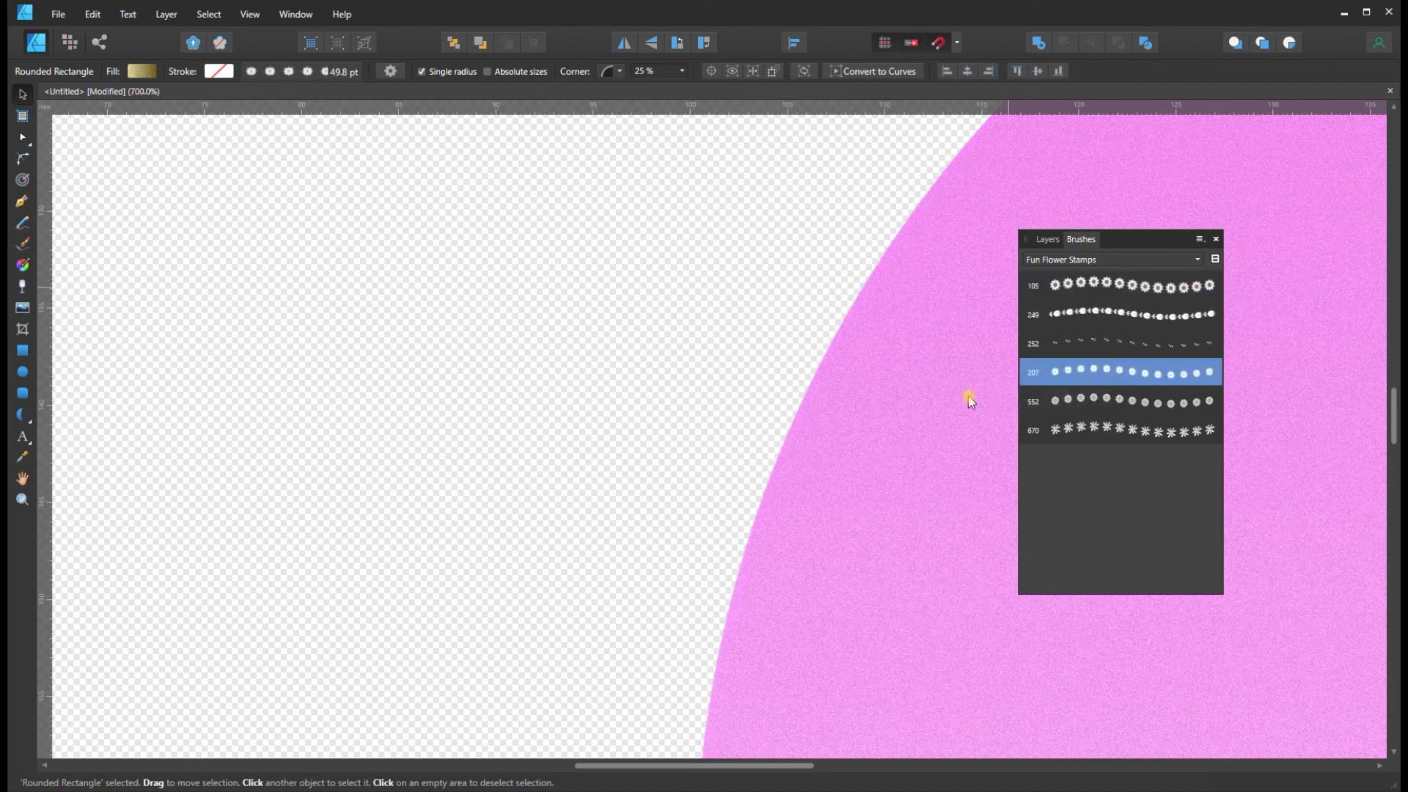
left_click(24, 244)
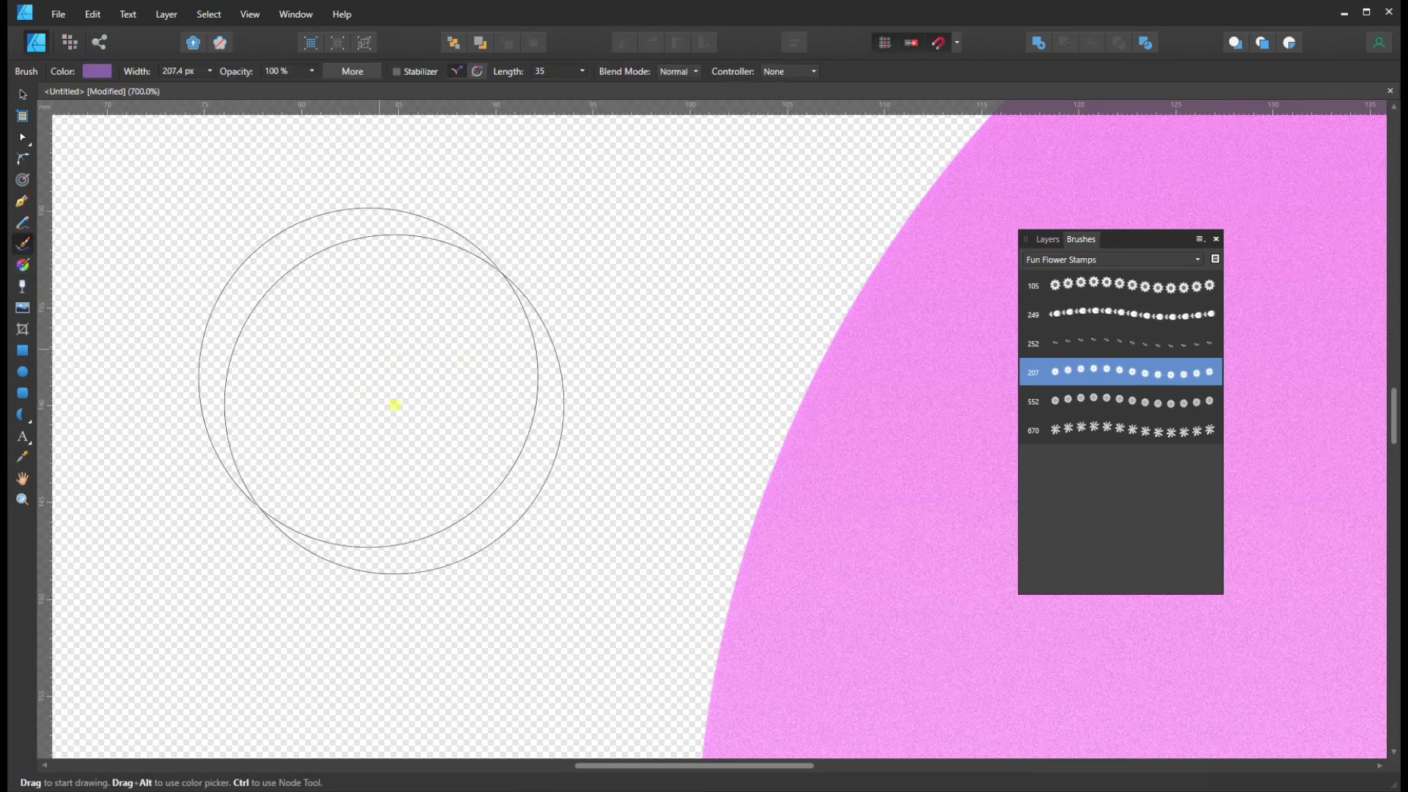
left_click(417, 382)
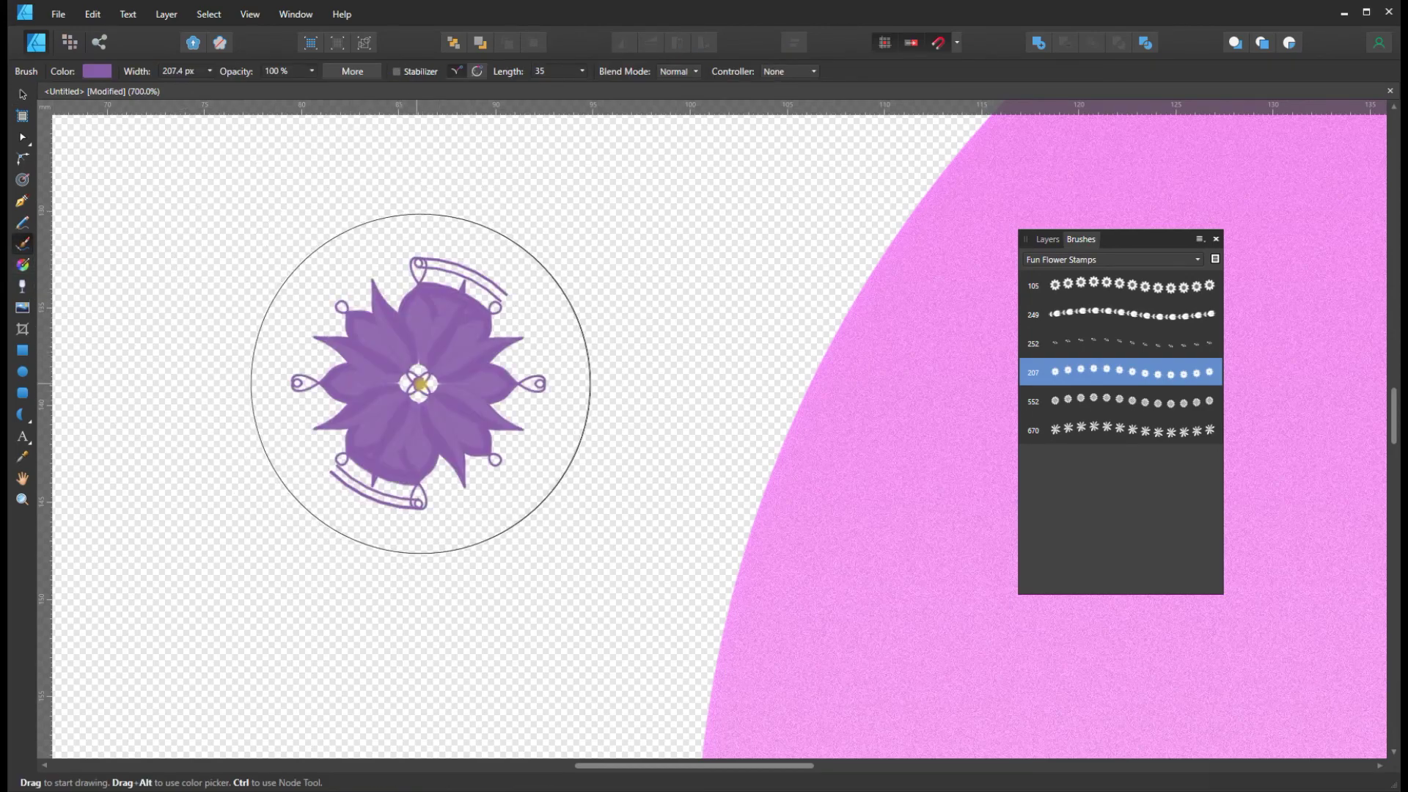
left_click(240, 299)
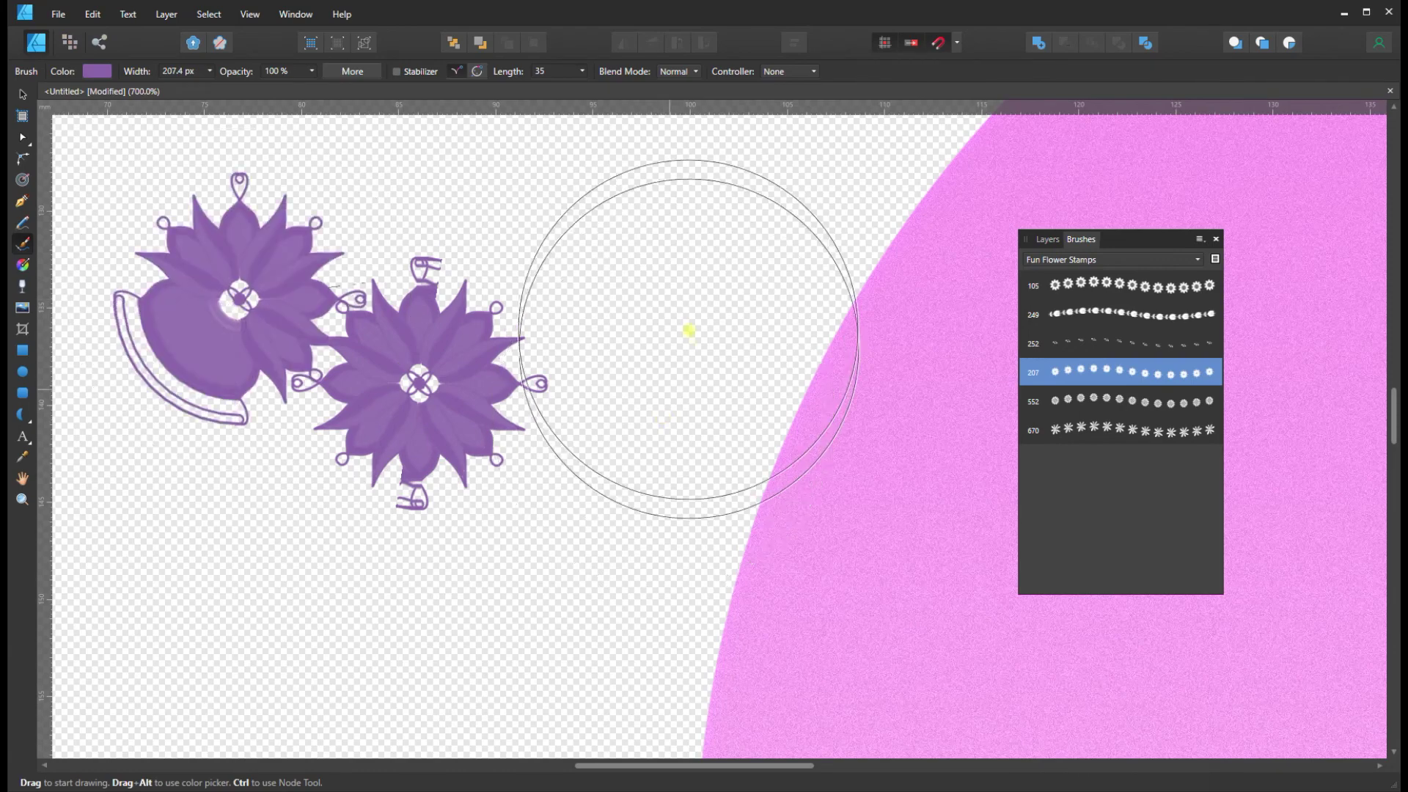
left_click(685, 272)
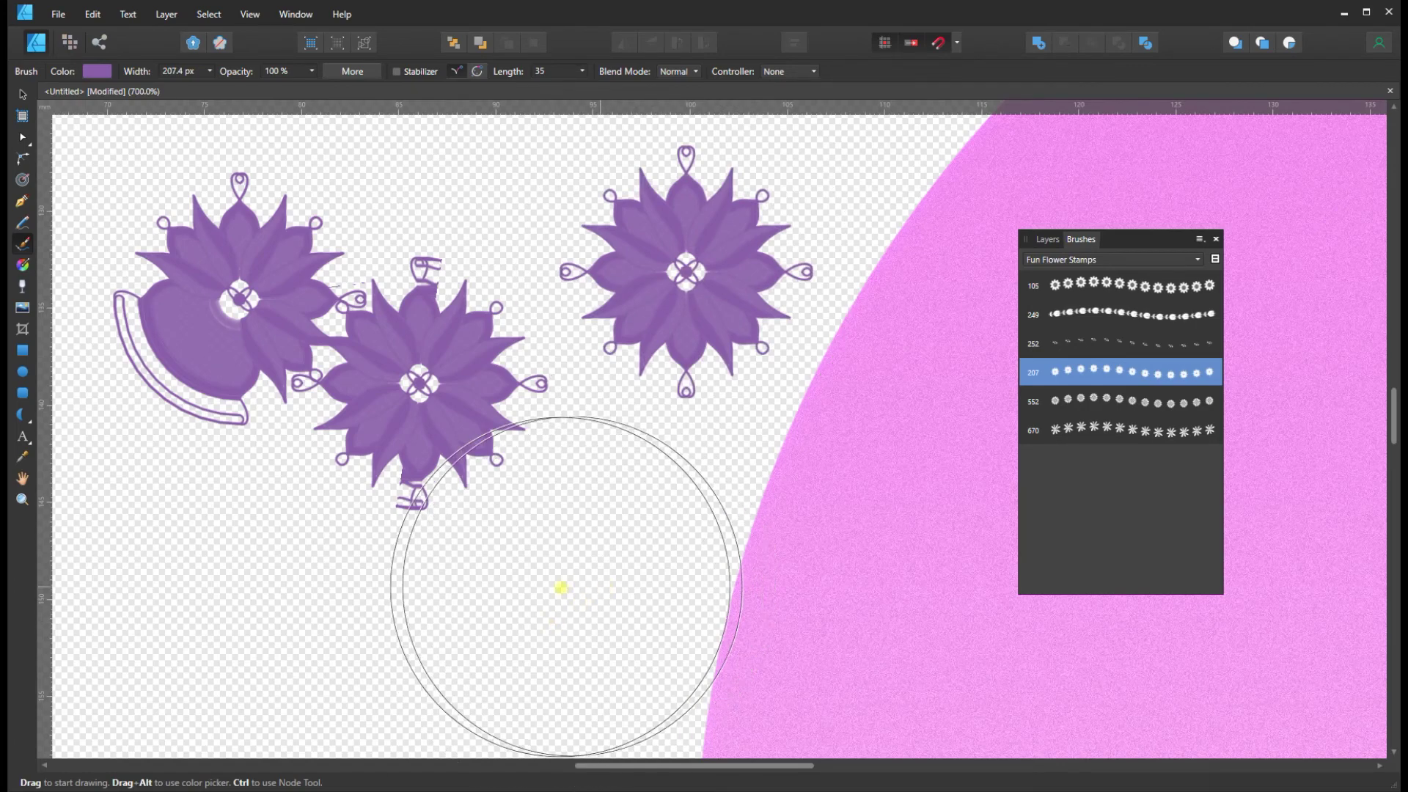
left_click(568, 588)
mouse_move(641, 610)
left_mouse_down()
mouse_move(663, 615)
mouse_move(590, 596)
left_mouse_up()
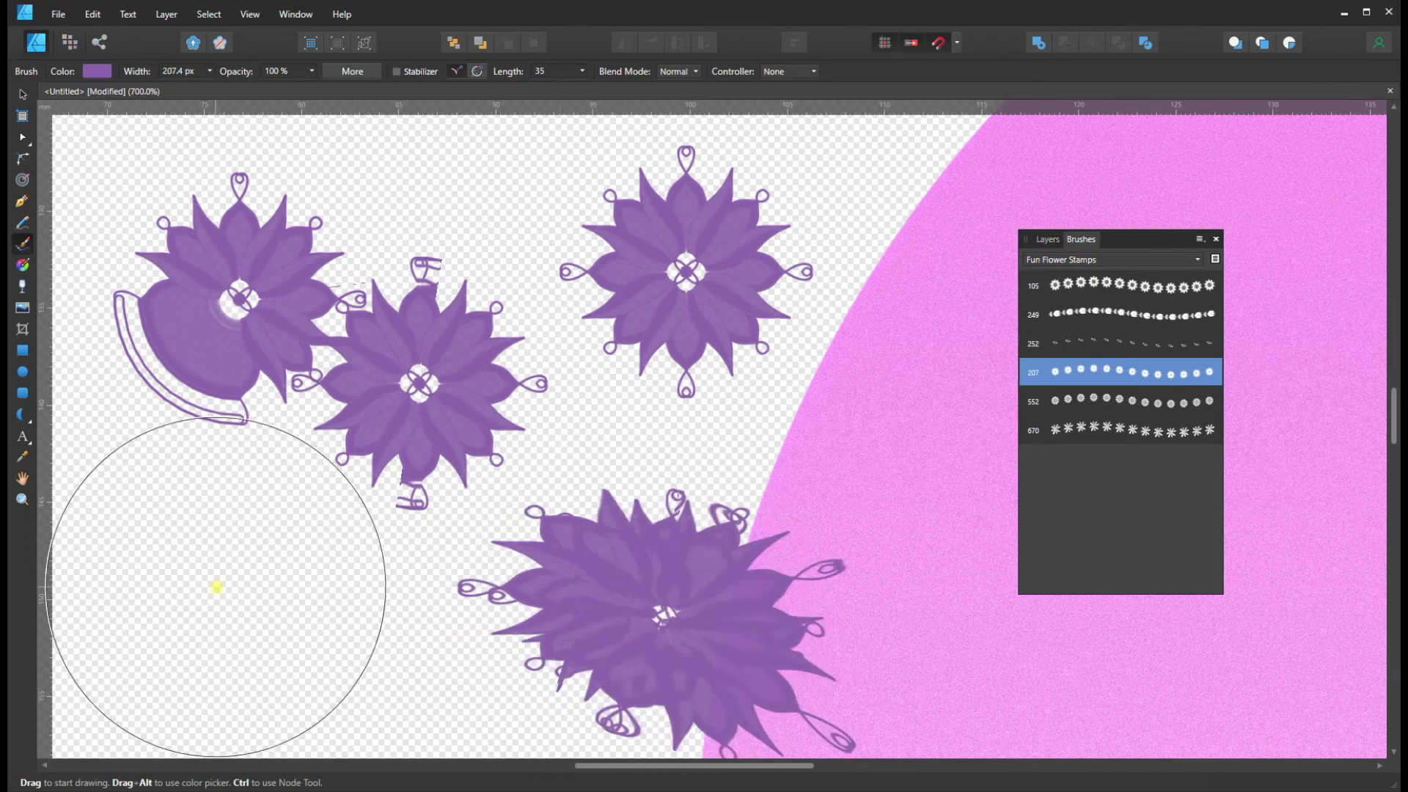
left_click(217, 600)
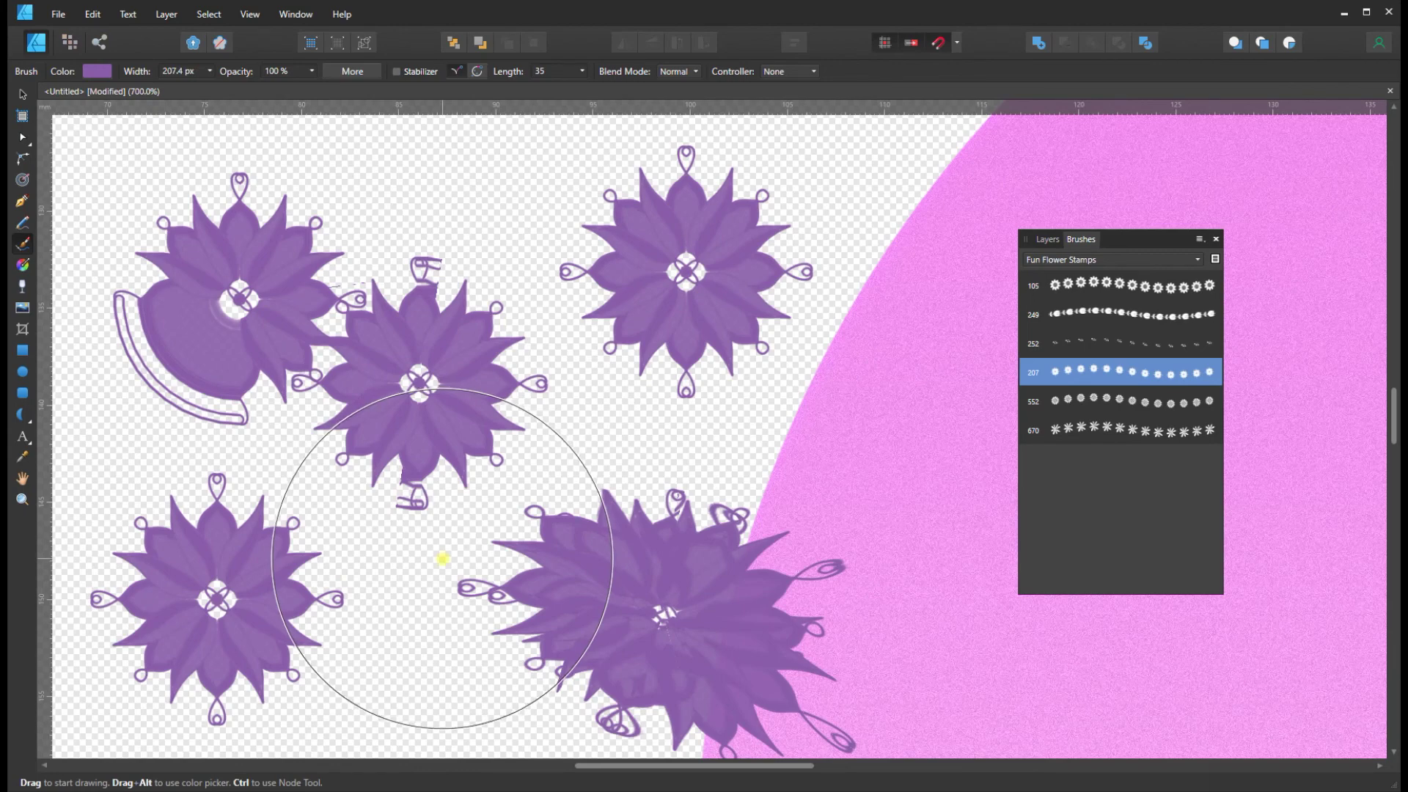
Step: Delete the three distorted flower stamps, keeping the two cleanly formed flowers
left_click(1041, 240)
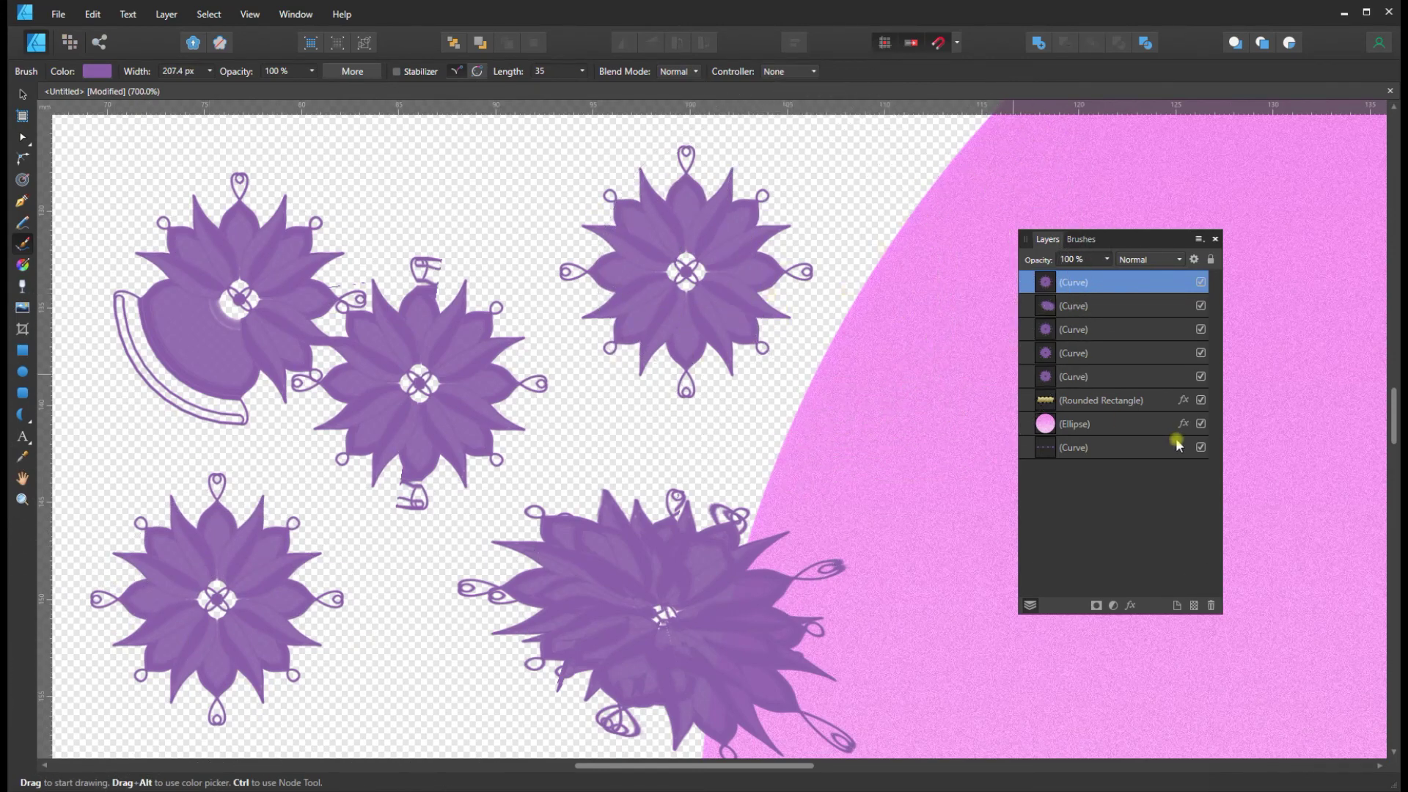
left_click(22, 94)
left_click(219, 268)
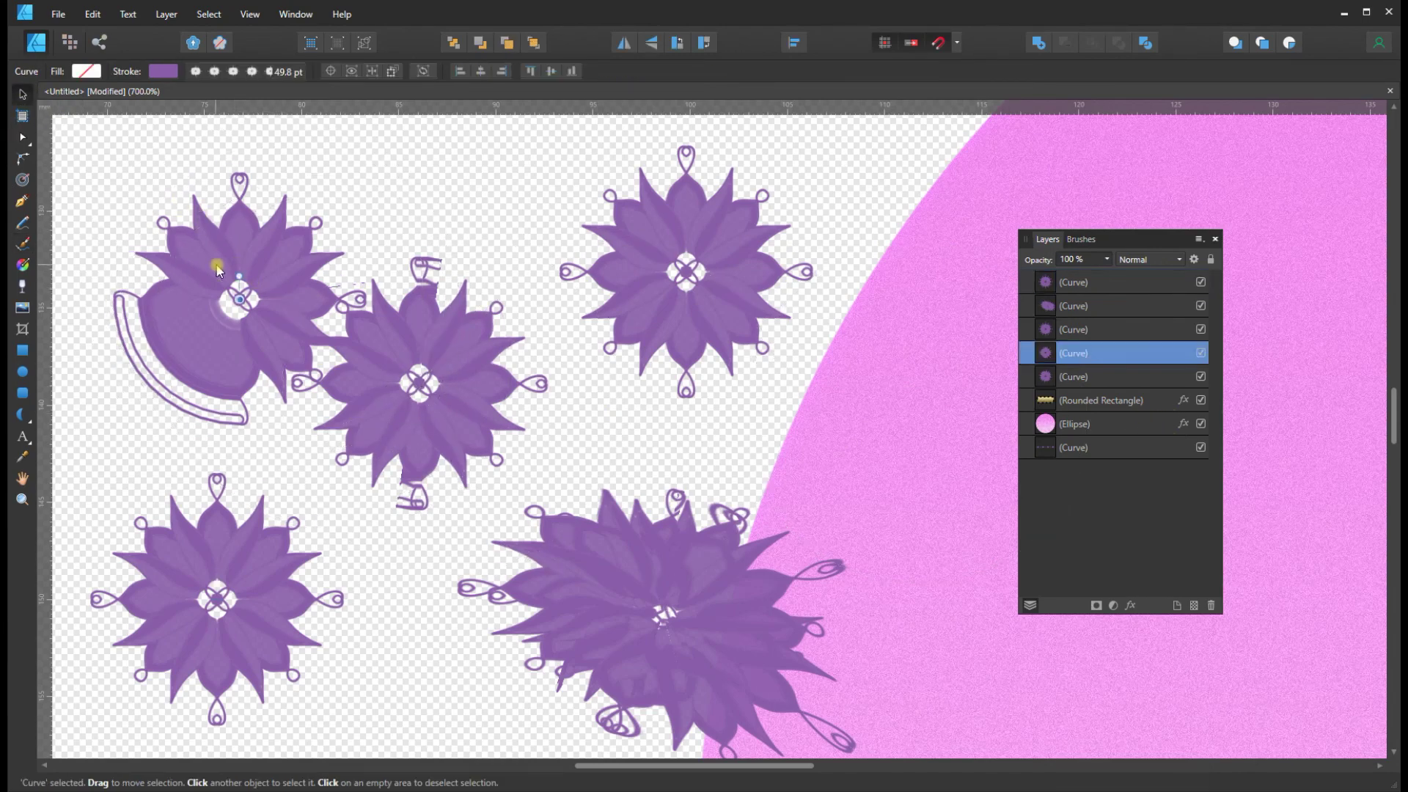
left_click(400, 377)
key("ctrl+z")
left_click(666, 613, "shift")
key("Delete")
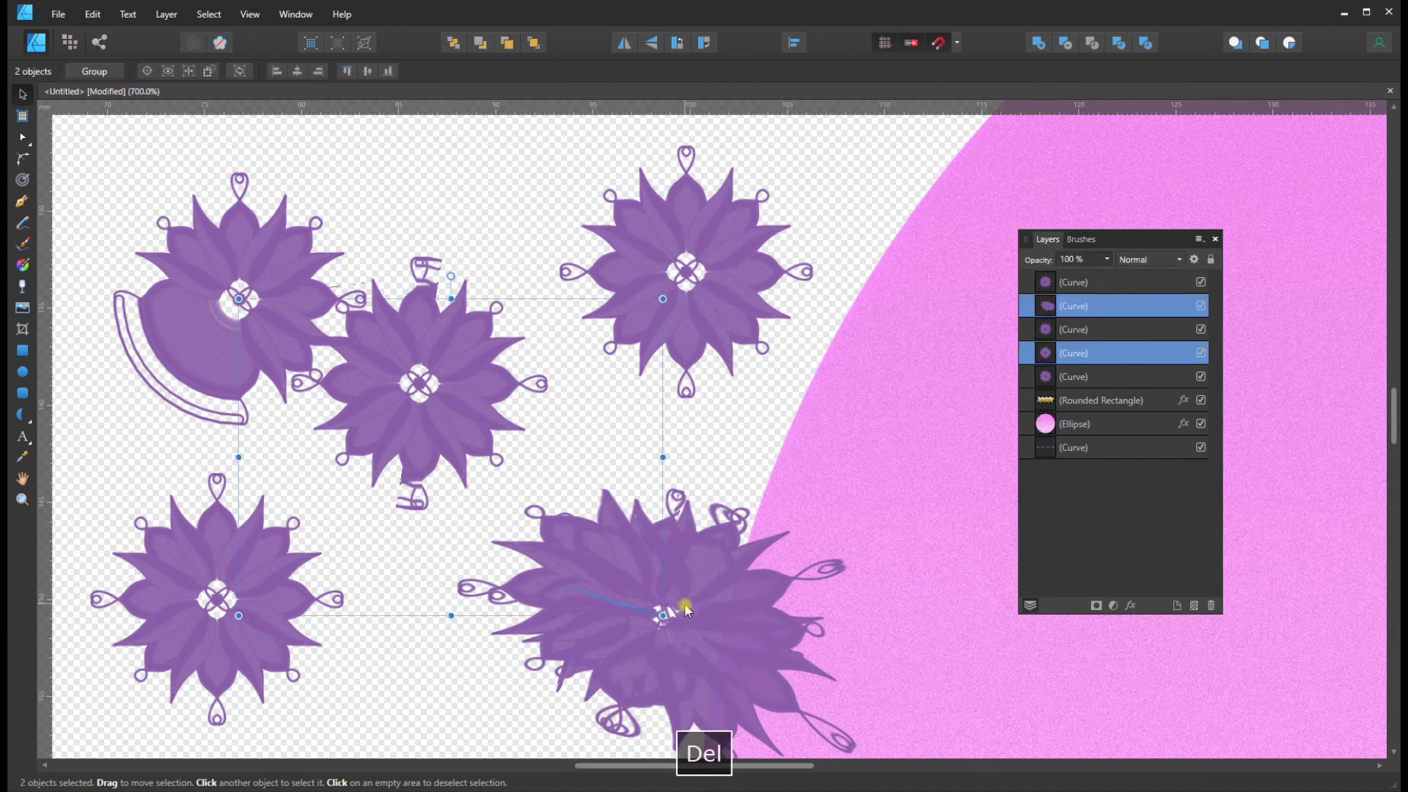
left_click(410, 355)
key("Delete")
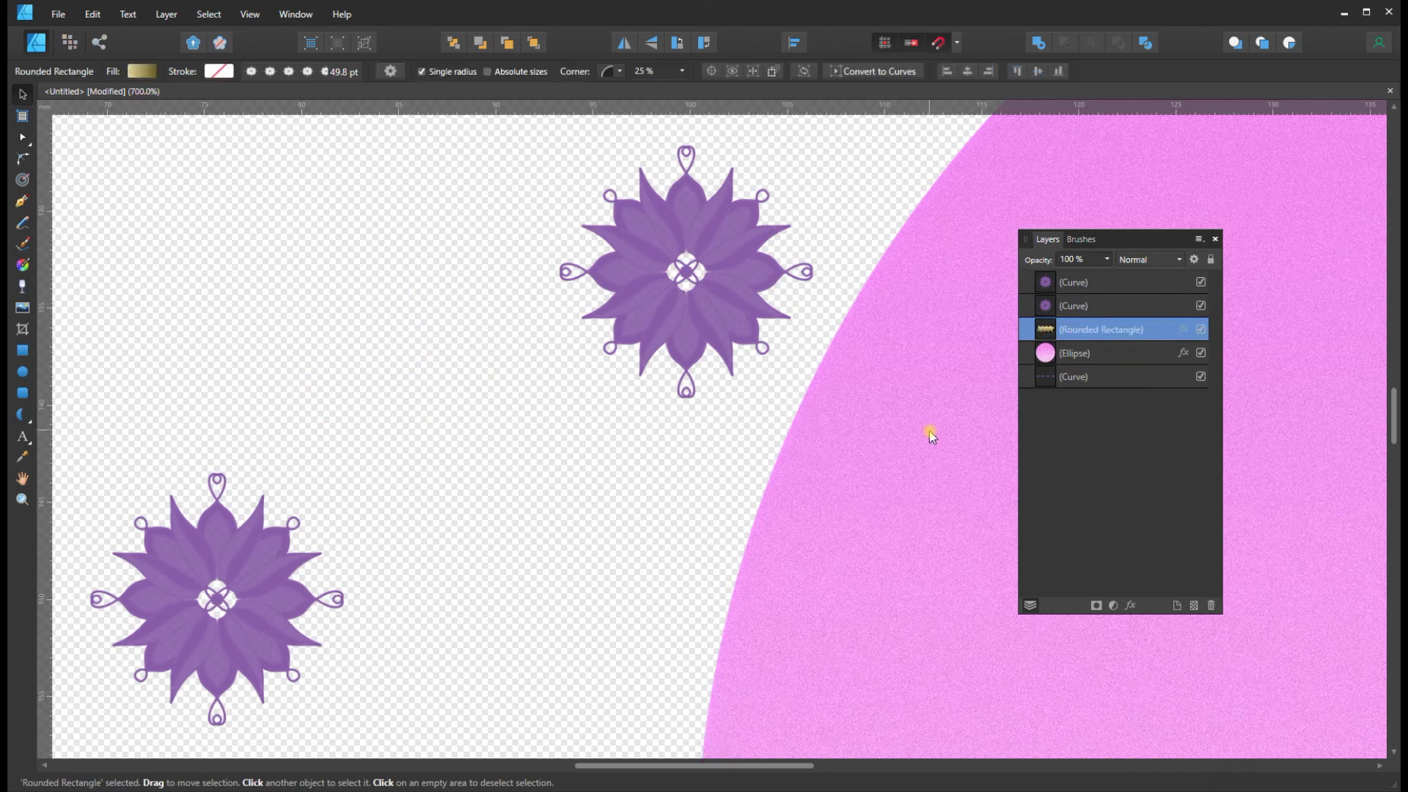
Step: Recolor the stroke of the flower nearest the pink circle, trying blue and bright green before choosing muted slate blue
left_click(680, 273)
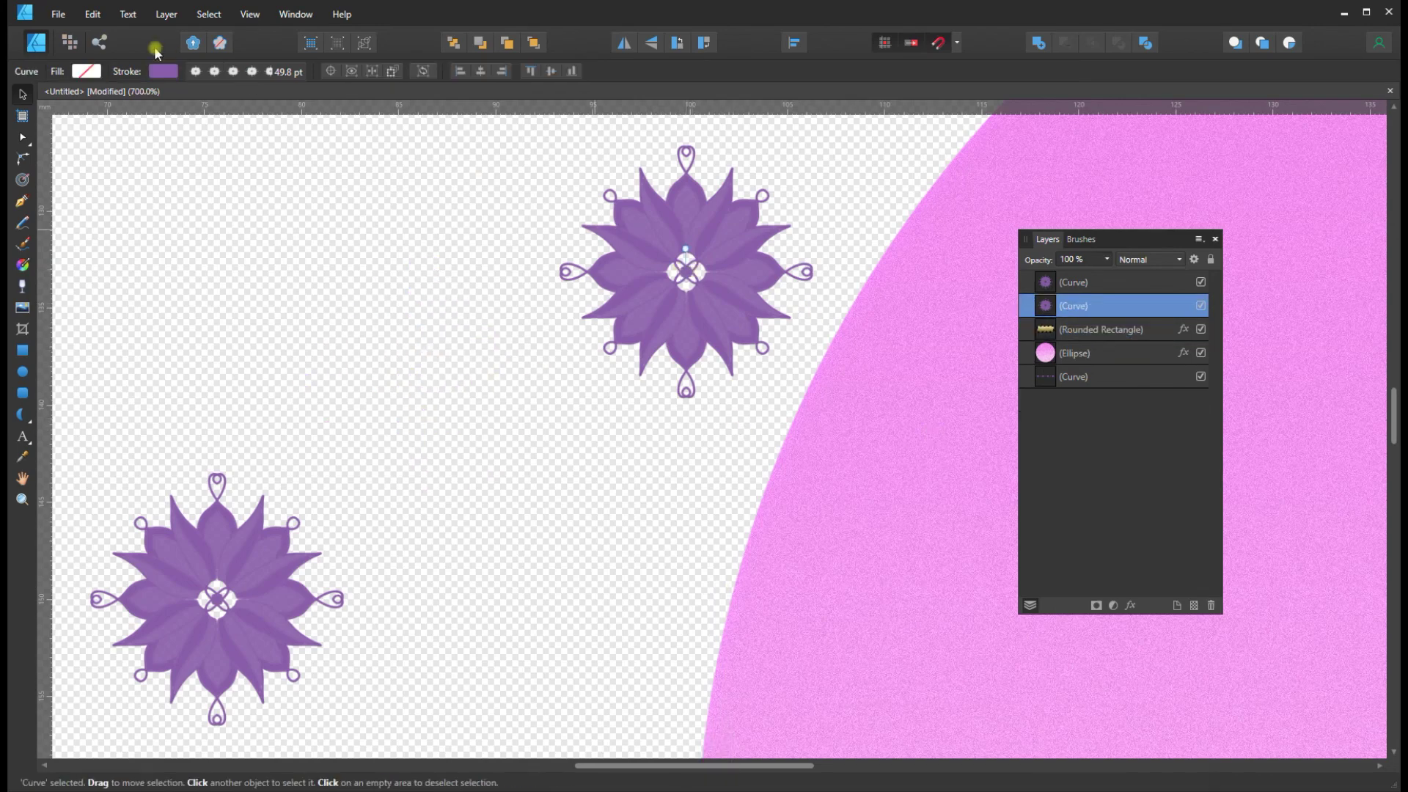
left_click(163, 71)
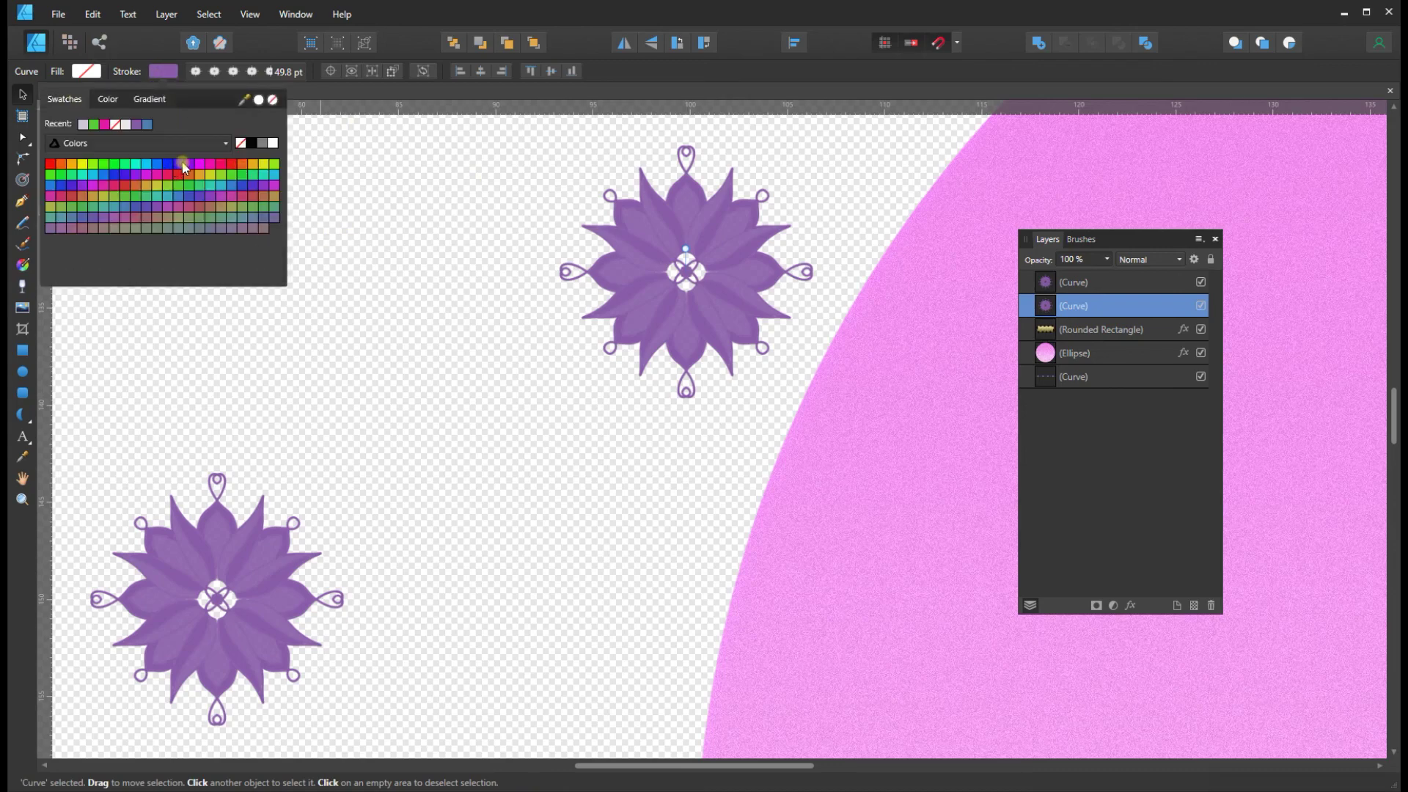
left_click(168, 164)
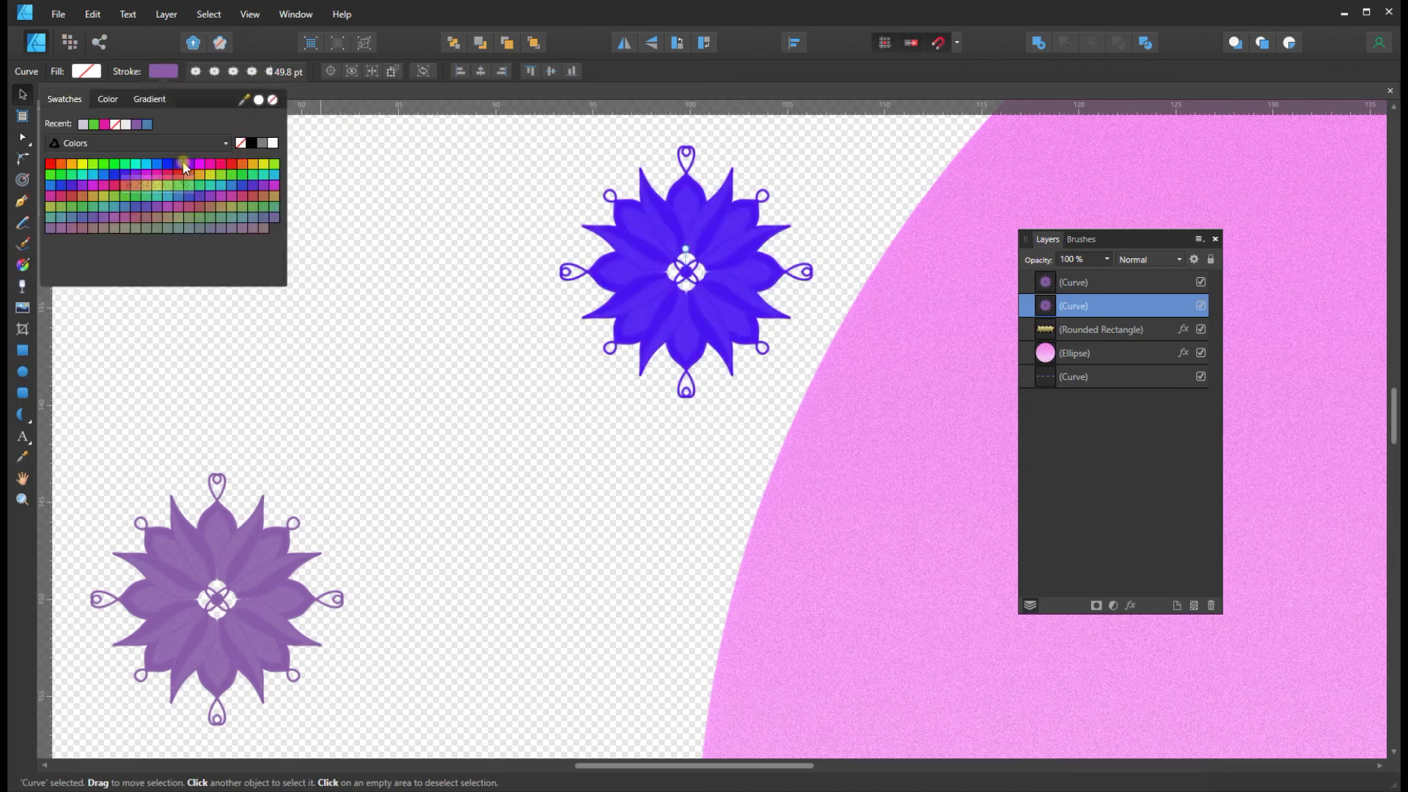
left_click(109, 168)
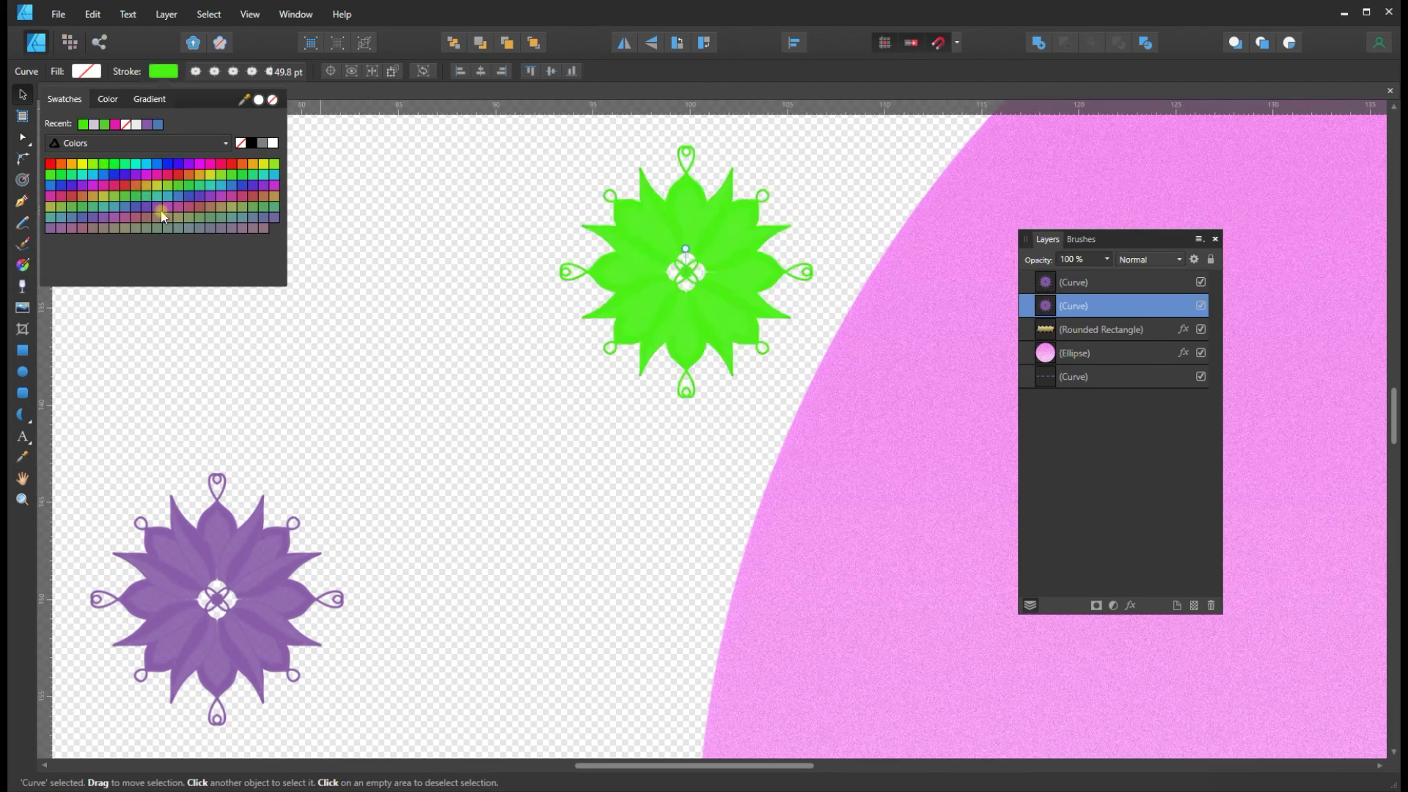
left_click(251, 217)
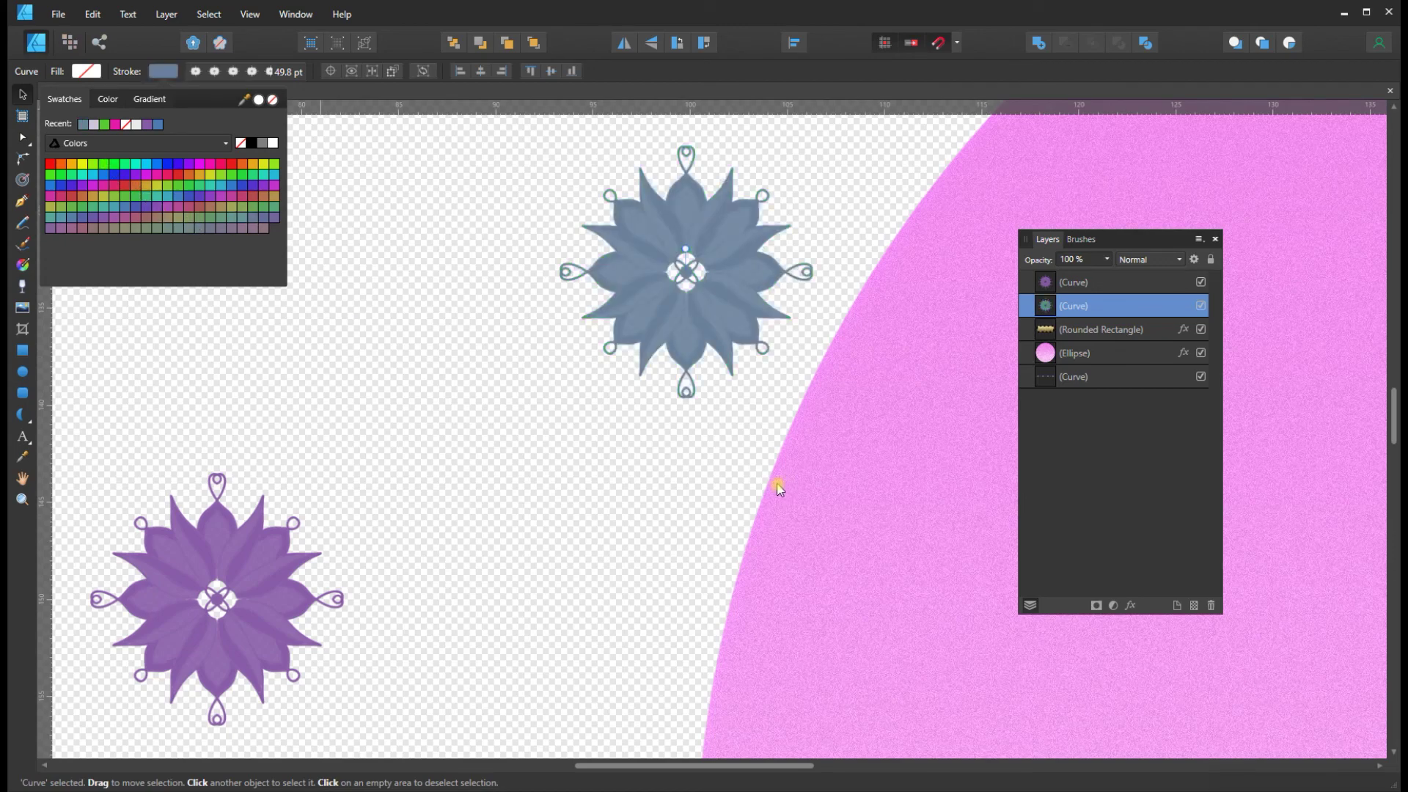